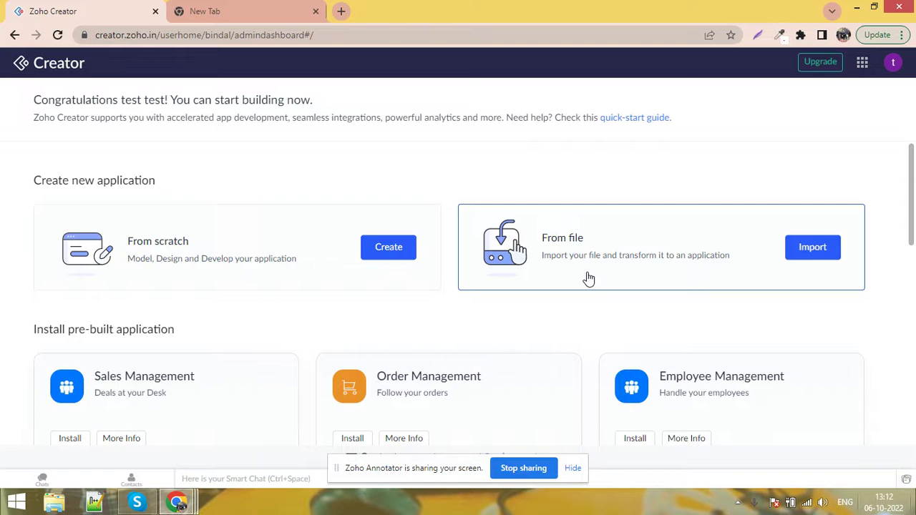
# Start a new Zoho Creator application using the From scratch card under Create new application
pyautogui.scroll(-1, 143, 307)
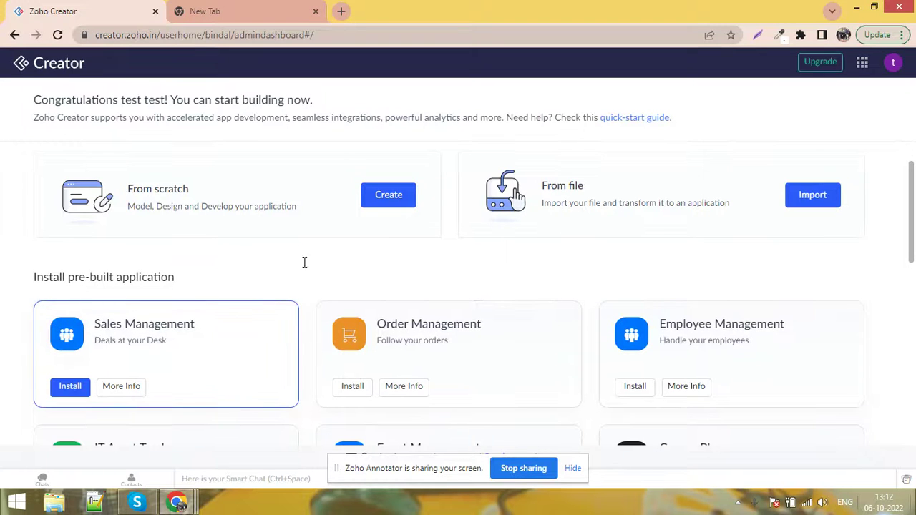
pyautogui.scroll(-1, 630, 336)
pyautogui.scroll(-1, 152, 354)
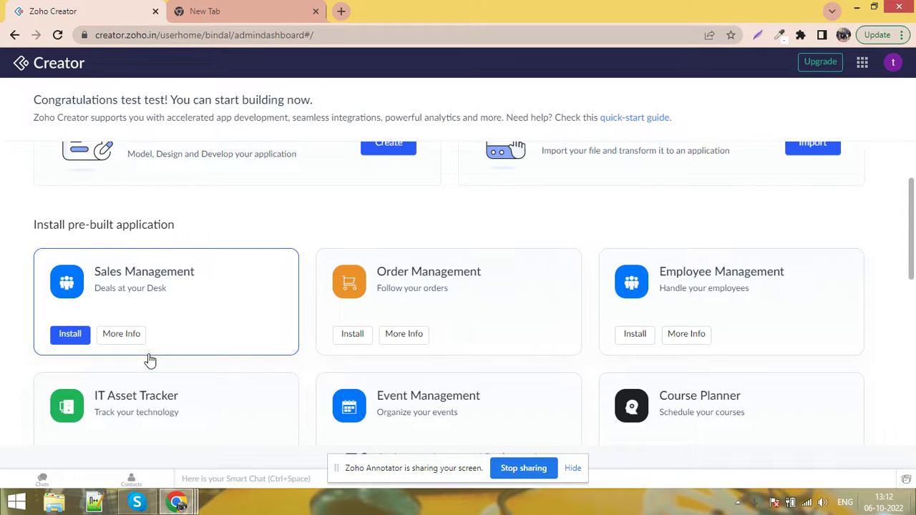
pyautogui.scroll(-1, 788, 368)
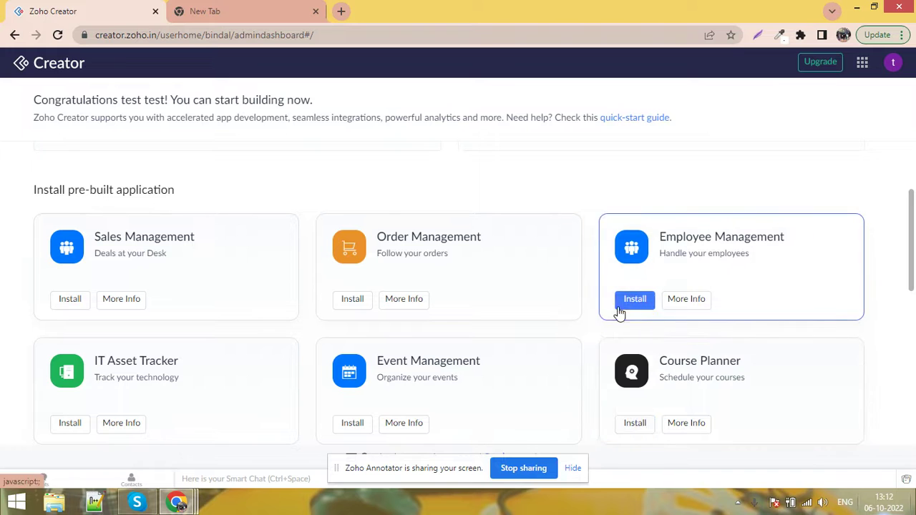
pyautogui.scroll(4, 200, 331)
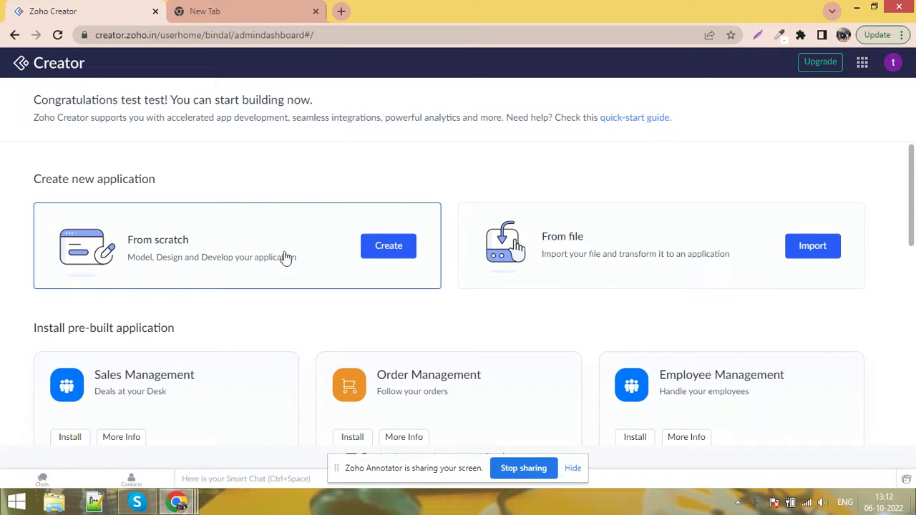
pyautogui.click(383, 254)
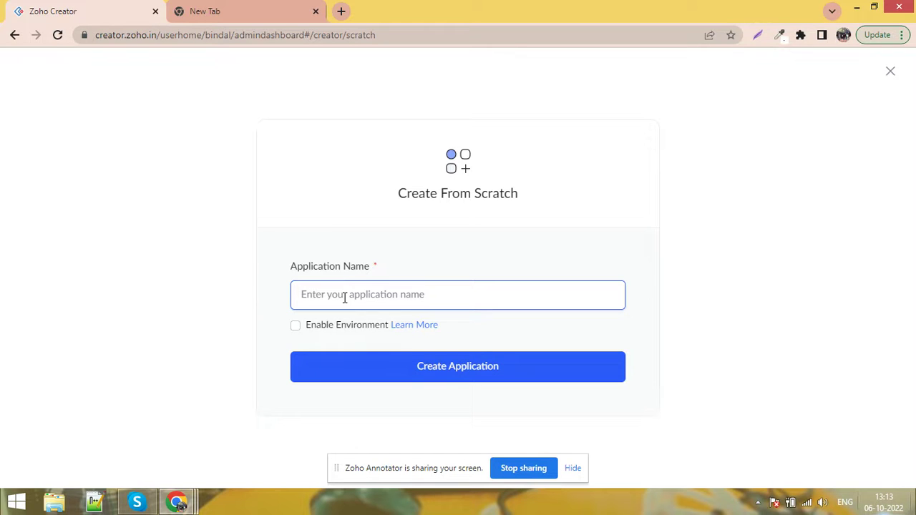
# Name the new application 'Employee Management', create it, and leave the page when prompted
pyautogui.write('EmployeeManagement')
pyautogui.click(344, 298)
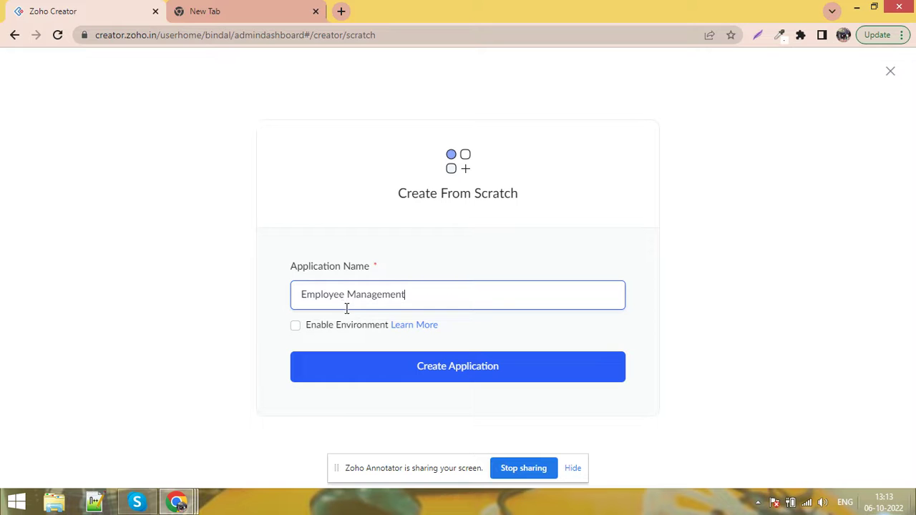
pyautogui.click(444, 379)
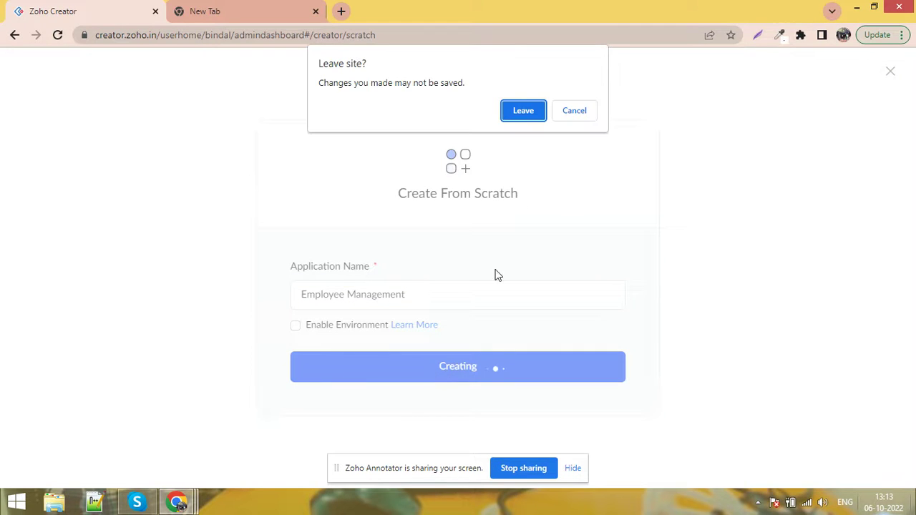
pyautogui.click(535, 108)
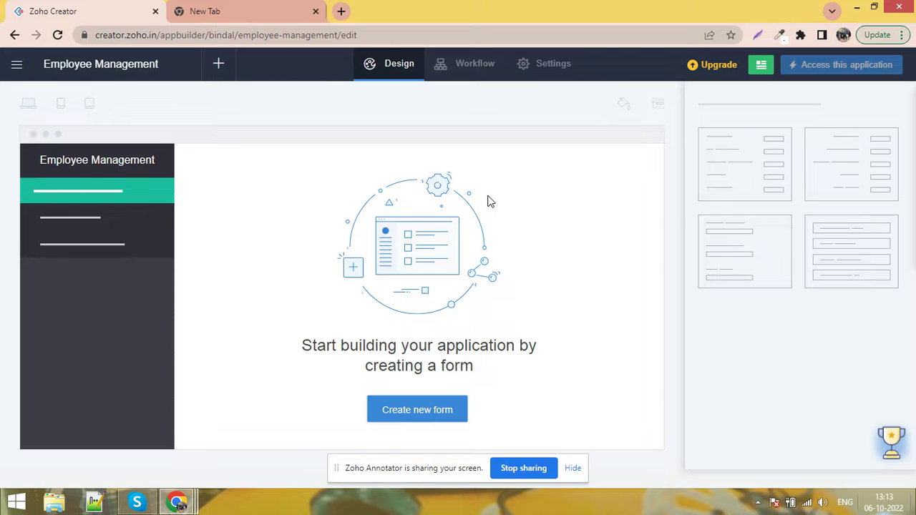
# Create a blank form from scratch named 'Employee Registration'
pyautogui.click(421, 419)
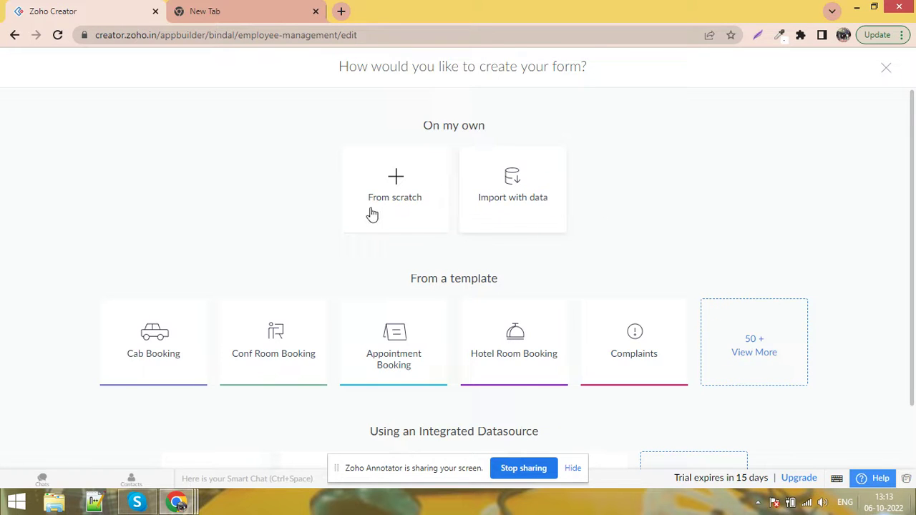
pyautogui.click(396, 178)
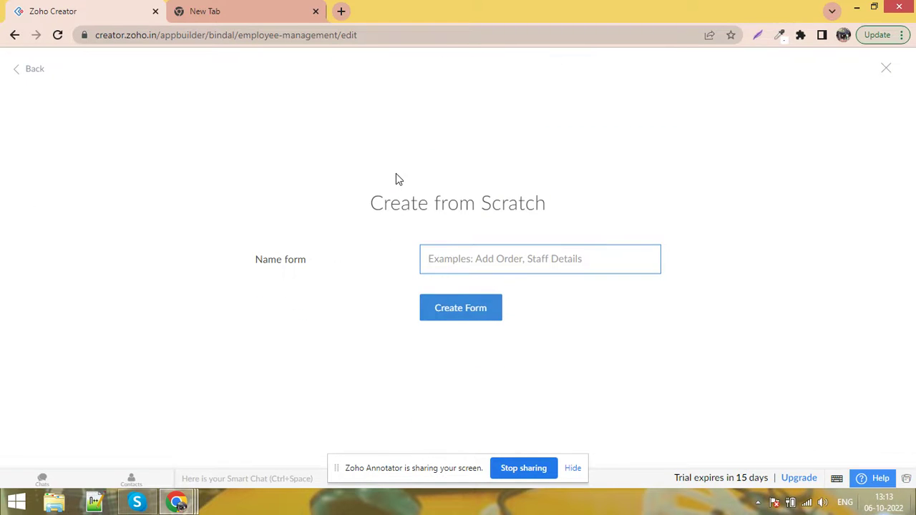
pyautogui.click(518, 260)
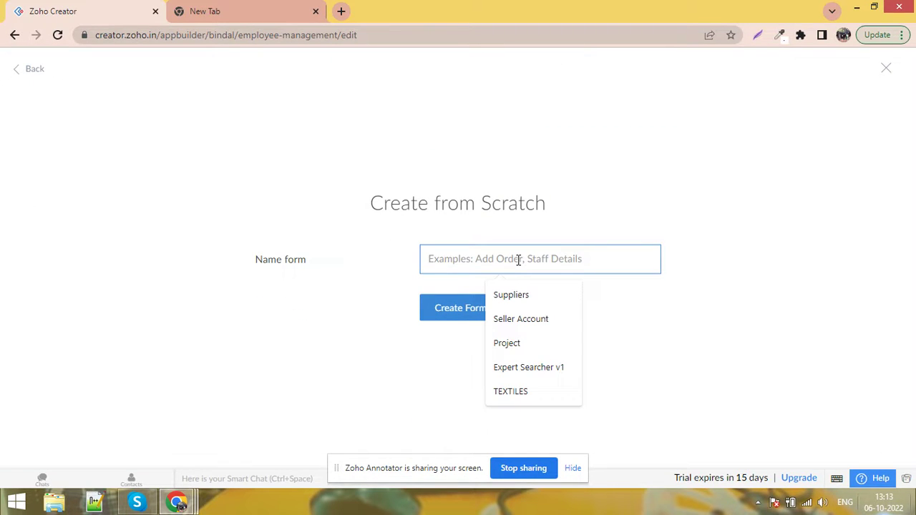
pyautogui.write('Empl')
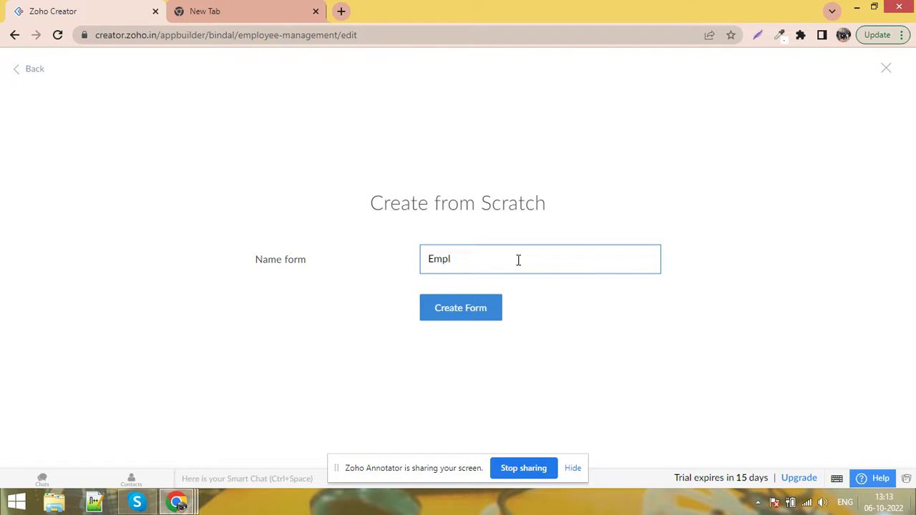
pyautogui.write('oyee Registration')
pyautogui.click(566, 325)
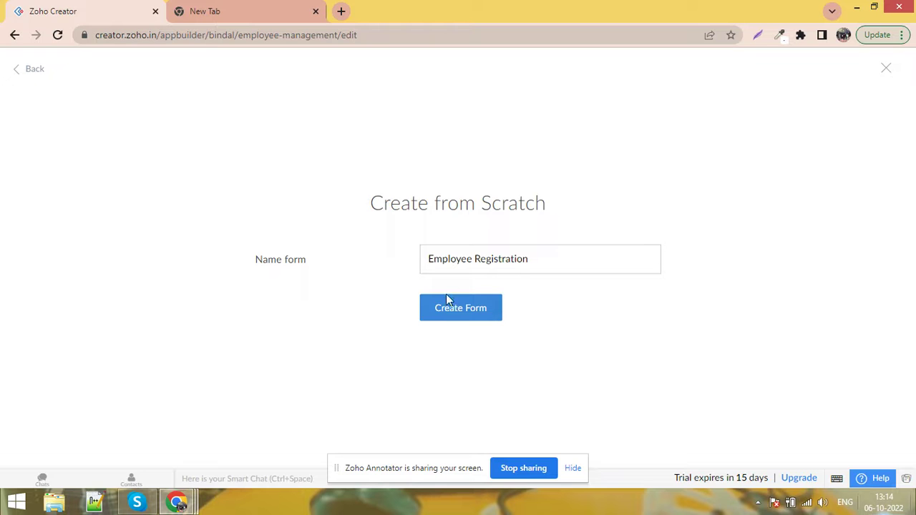
pyautogui.click(449, 319)
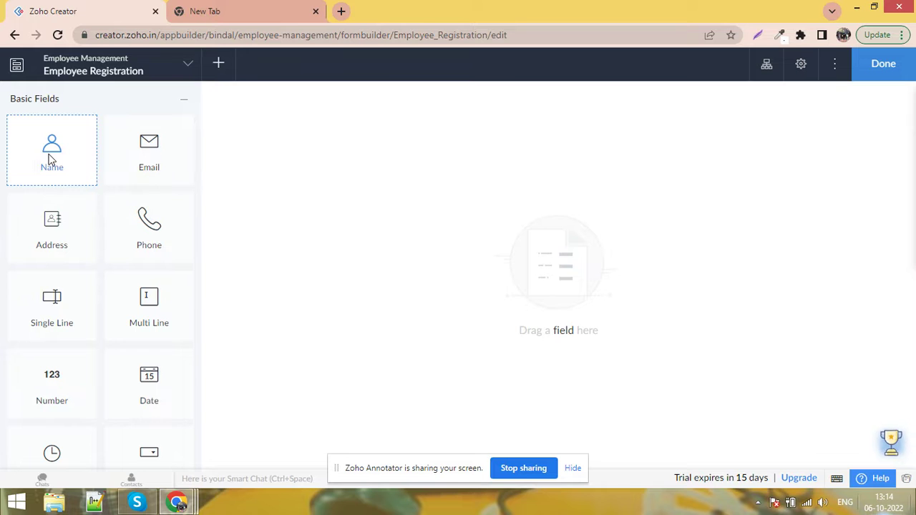
# Add a Name field named 'Employee Name' and make it mandatory
pyautogui.moveTo(60, 167); pyautogui.dragTo(339, 174)
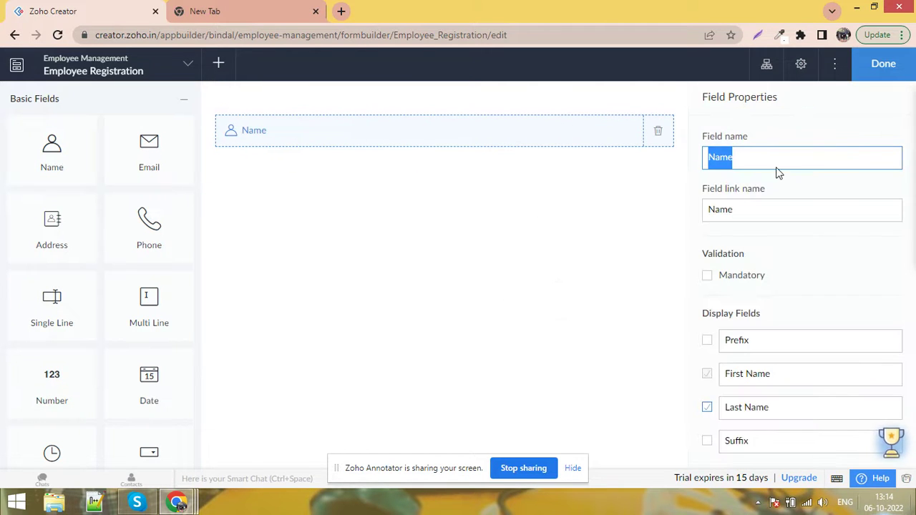
pyautogui.press('Home')
pyautogui.write('Employe')
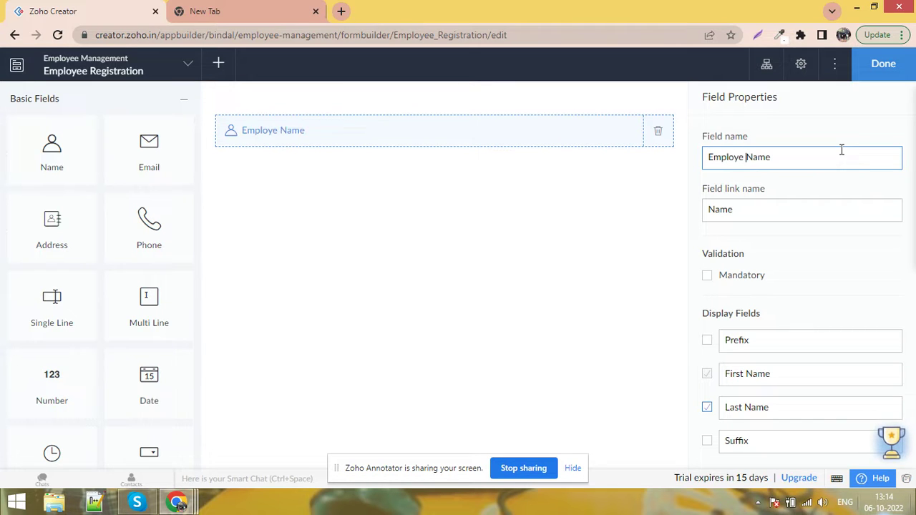
pyautogui.press('BackSpace')
pyautogui.write('e')
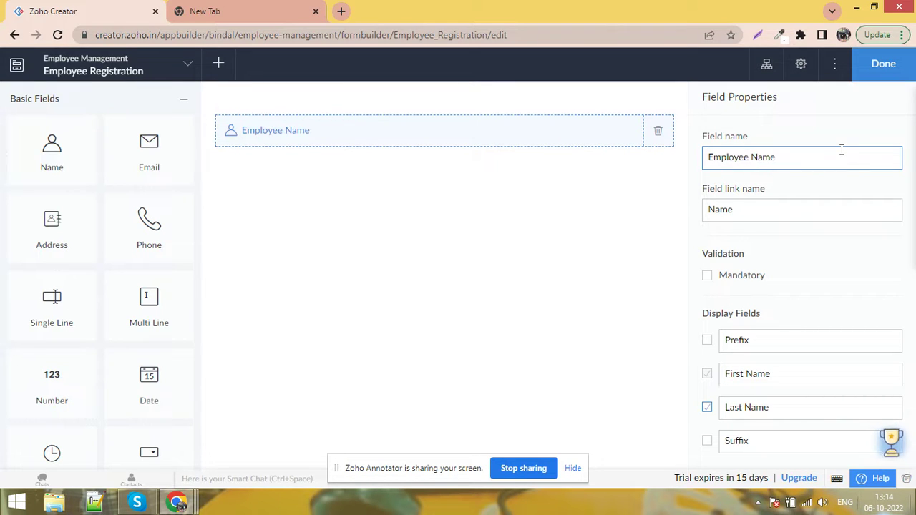
pyautogui.click(822, 174)
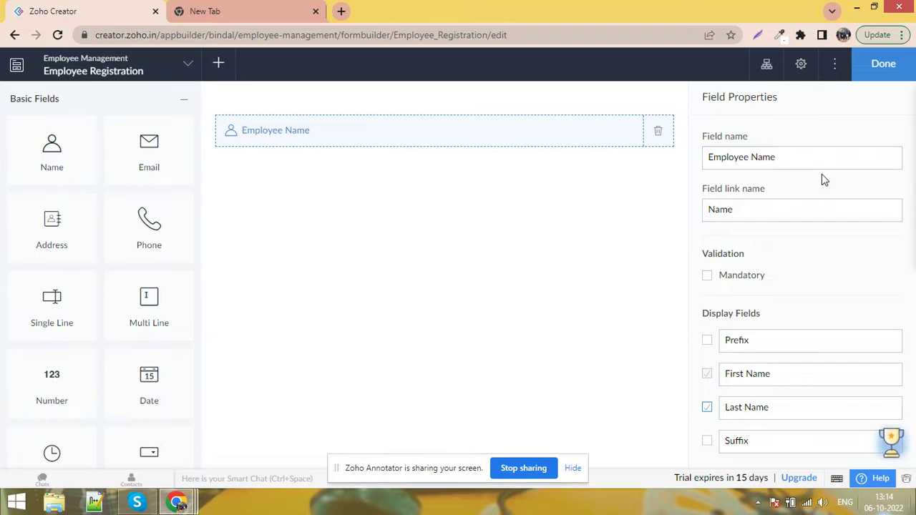
pyautogui.click(745, 283)
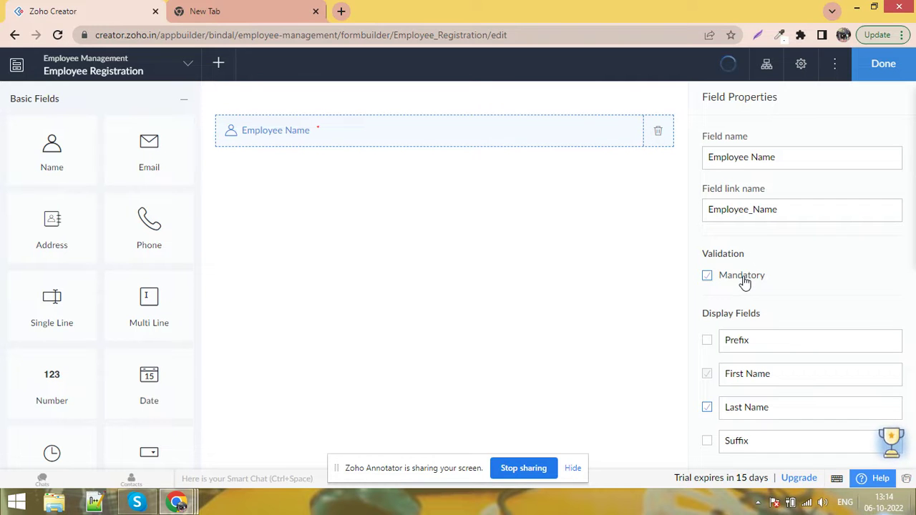
# Try enabling Prefix with an extra choice, then turn Prefix off again
pyautogui.scroll(-1, 772, 267)
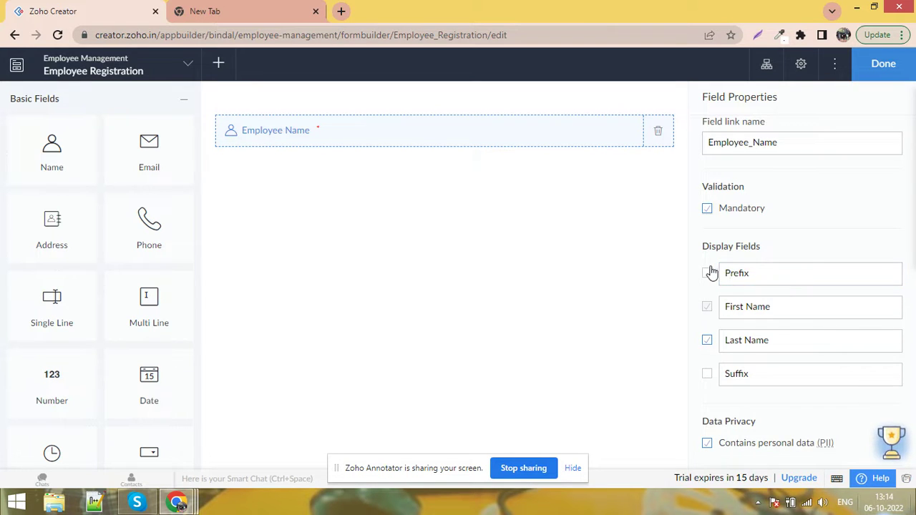
pyautogui.click(708, 274)
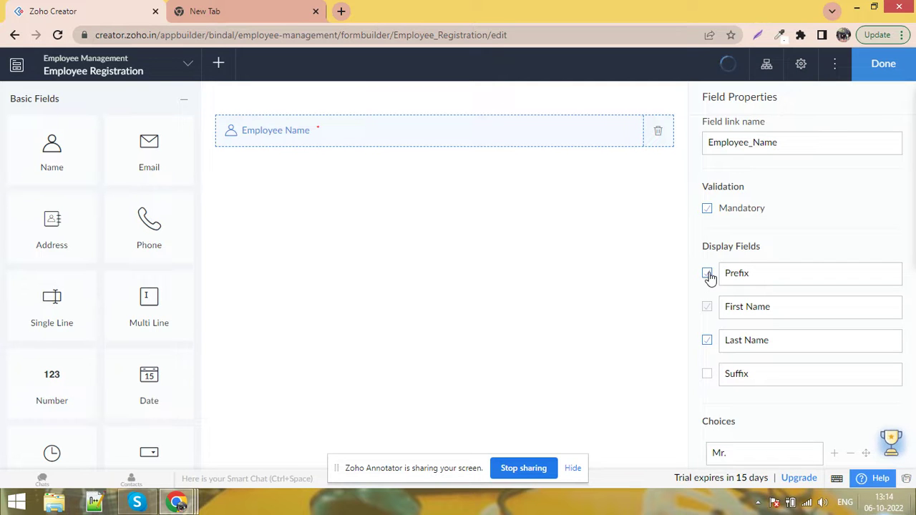
pyautogui.scroll(-1, 762, 358)
pyautogui.scroll(-2, 762, 358)
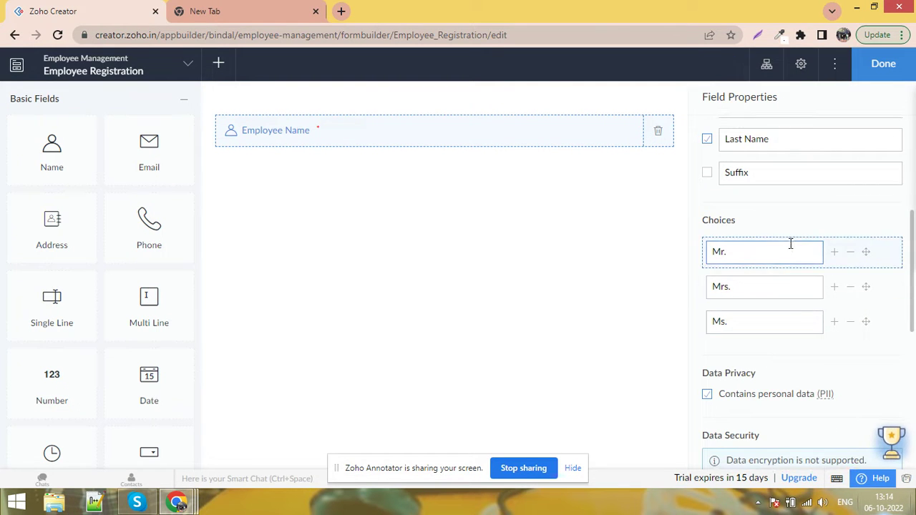
pyautogui.scroll(1, 794, 317)
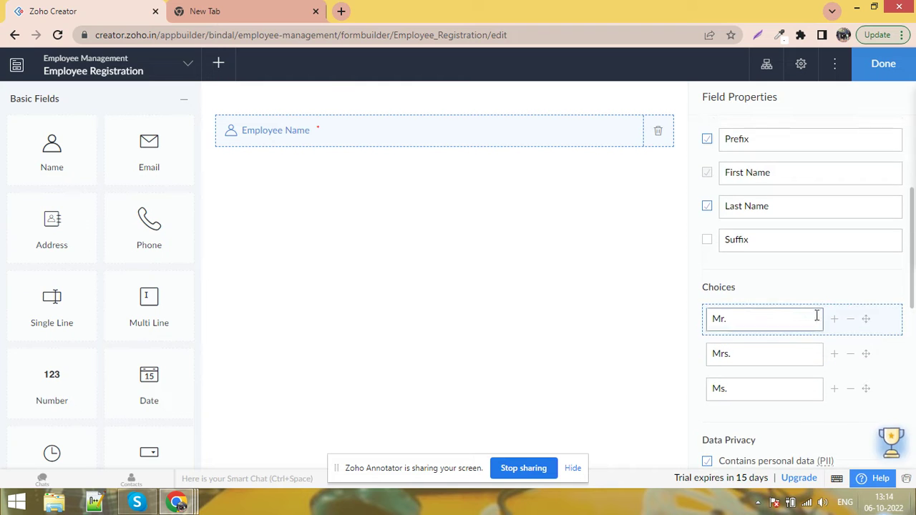
pyautogui.click(834, 388)
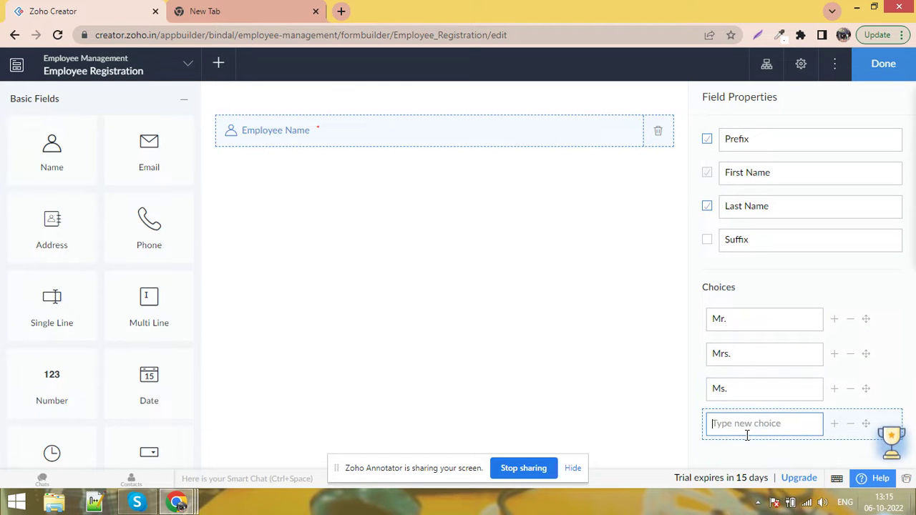
pyautogui.click(851, 424)
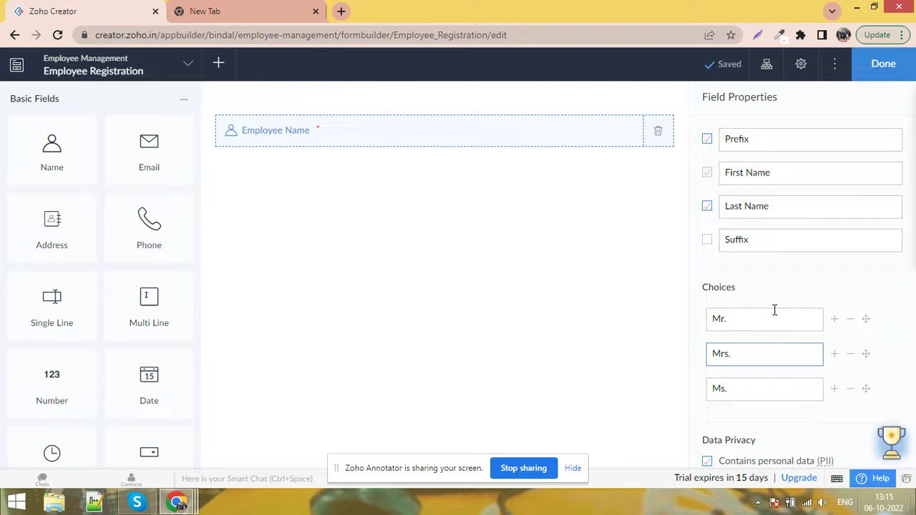
pyautogui.scroll(2, 772, 311)
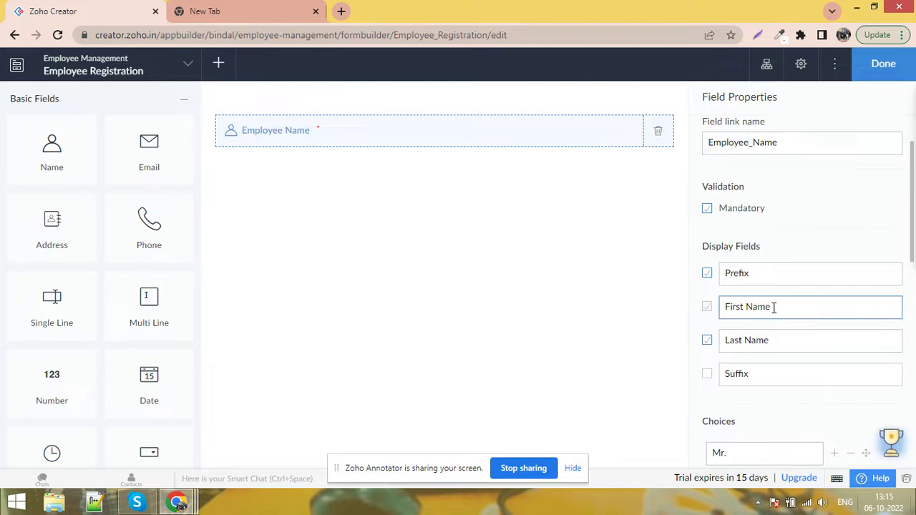
pyautogui.click(707, 273)
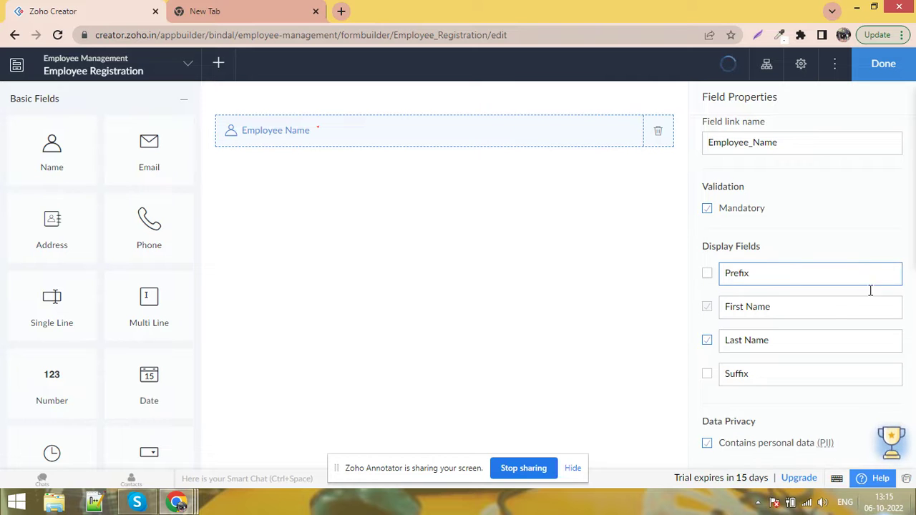
# Toggle Suffix and leave it off, so only First Name and Last Name remain
pyautogui.click(707, 376)
pyautogui.scroll(-2, 814, 353)
pyautogui.click(706, 240)
pyautogui.click(706, 241)
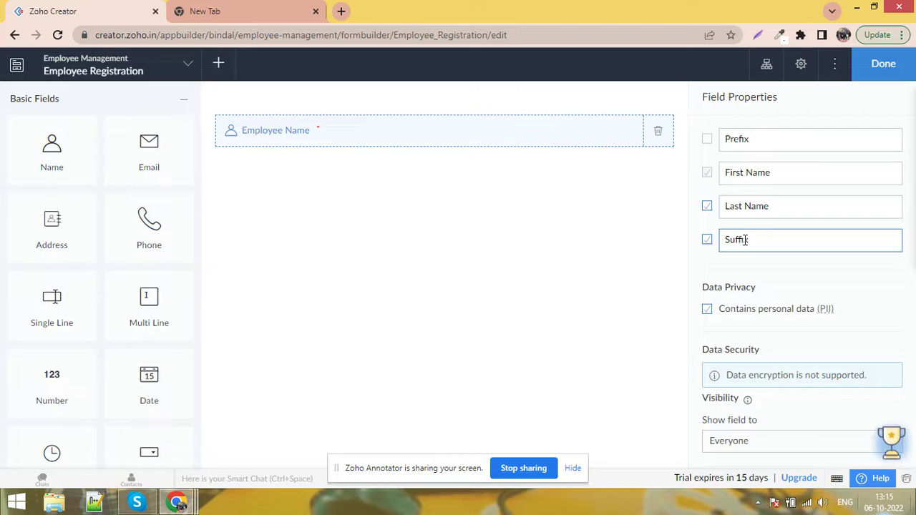
pyautogui.click(706, 242)
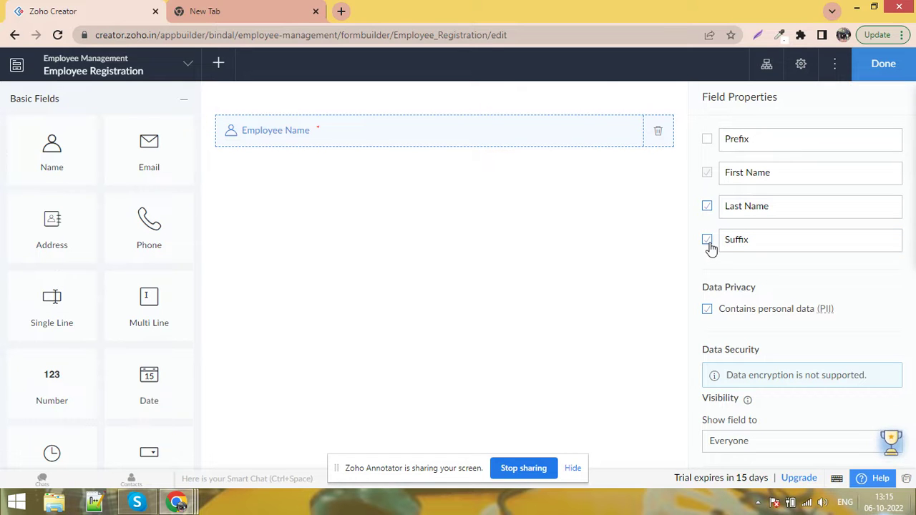
pyautogui.scroll(-2, 874, 299)
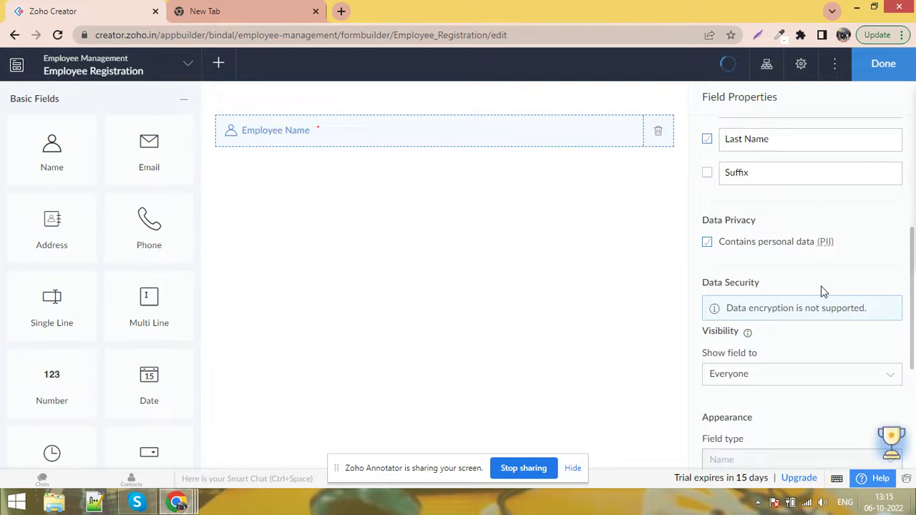
pyautogui.scroll(4, 851, 290)
# Add a mandatory Email field below Employee Name that rejects duplicate values
pyautogui.moveTo(151, 151); pyautogui.dragTo(287, 181)
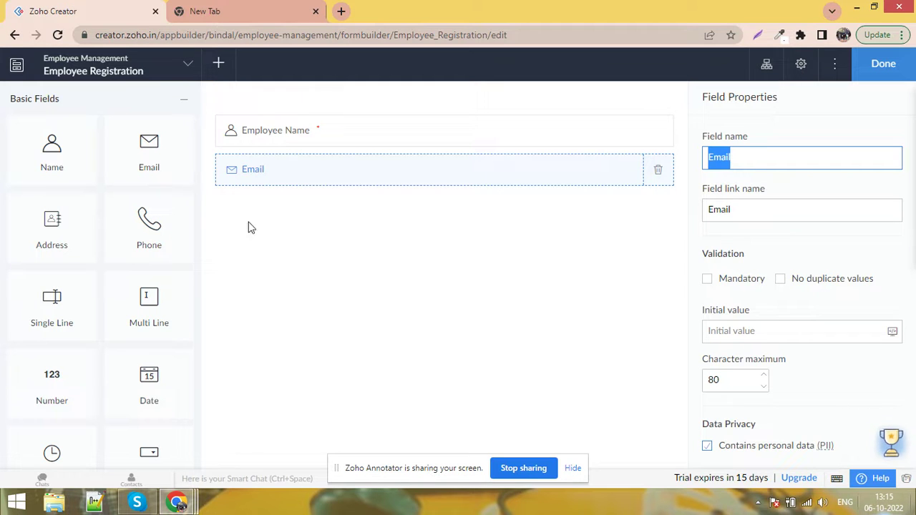
pyautogui.click(708, 281)
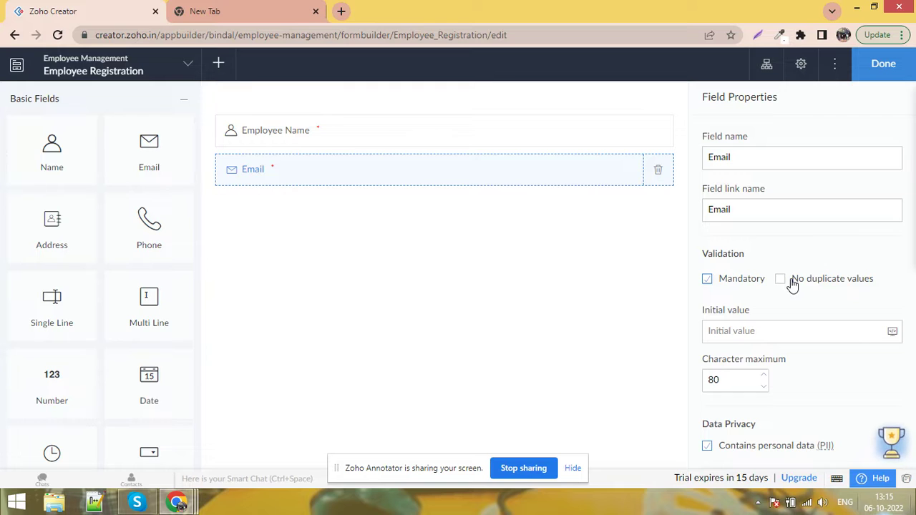
pyautogui.click(793, 284)
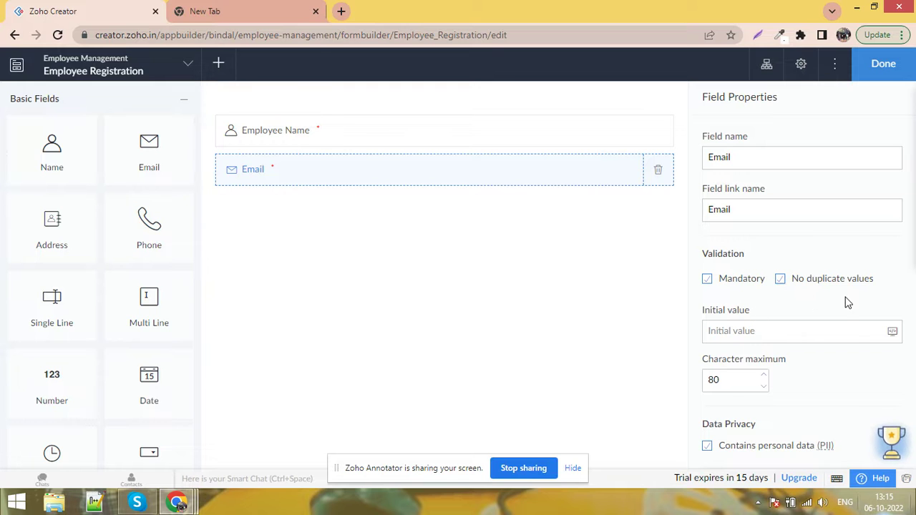
# Keep the Email field size at Medium and add a Phone field below Email
pyautogui.scroll(-5, 845, 300)
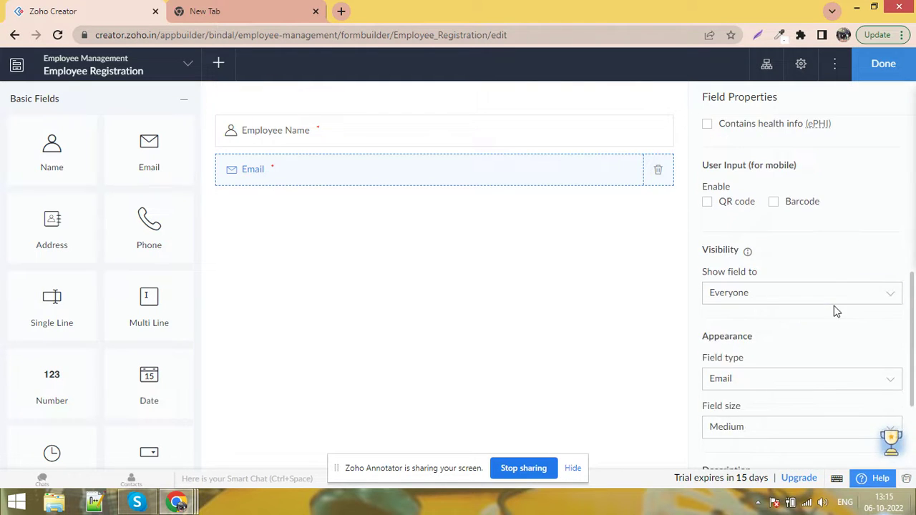
pyautogui.scroll(-3, 787, 294)
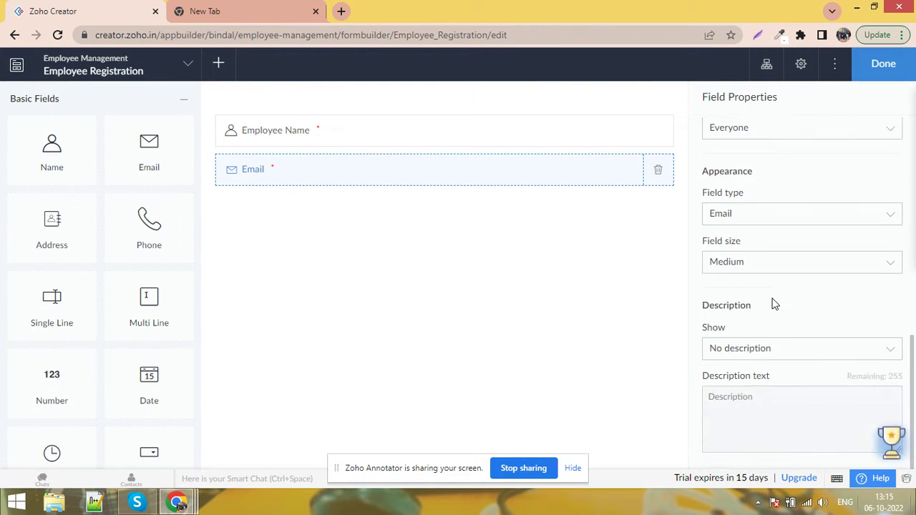
pyautogui.click(785, 270)
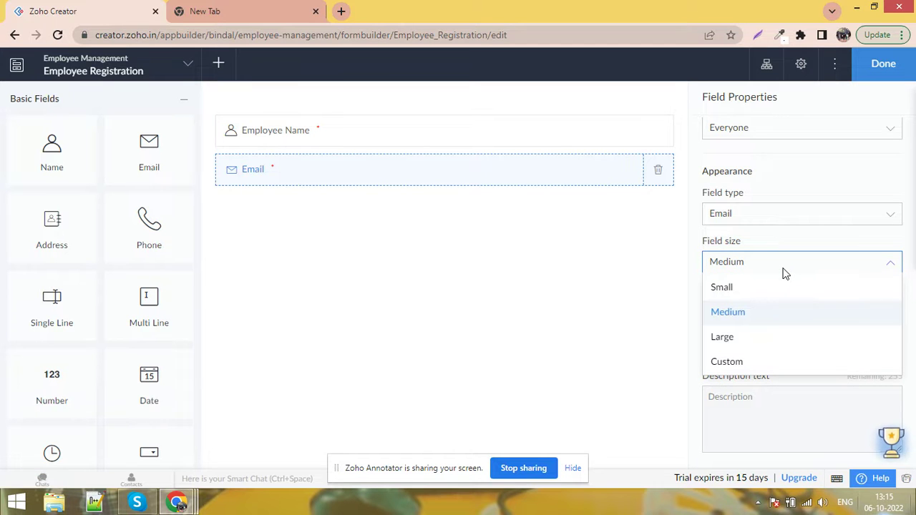
pyautogui.click(785, 273)
pyautogui.click(785, 273)
pyautogui.click(785, 272)
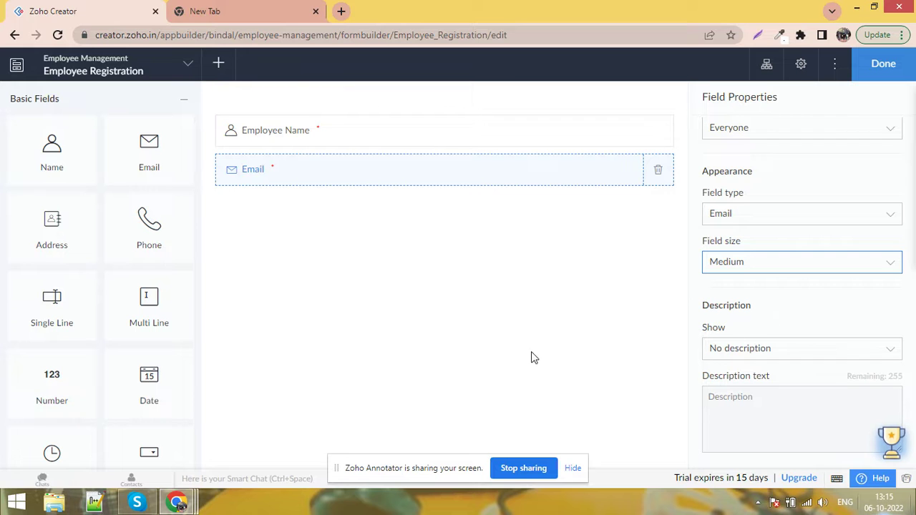
pyautogui.moveTo(150, 236); pyautogui.dragTo(296, 231)
pyautogui.moveTo(171, 230); pyautogui.dragTo(365, 207)
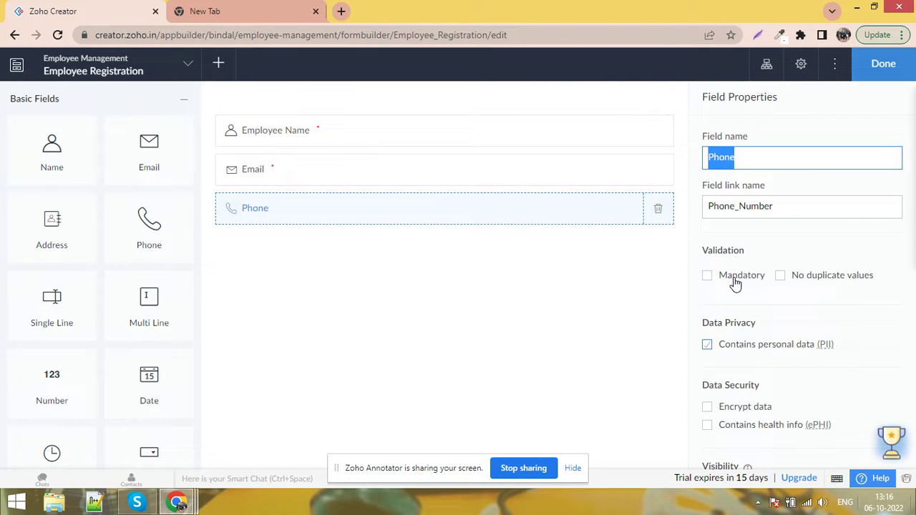
pyautogui.click(735, 284)
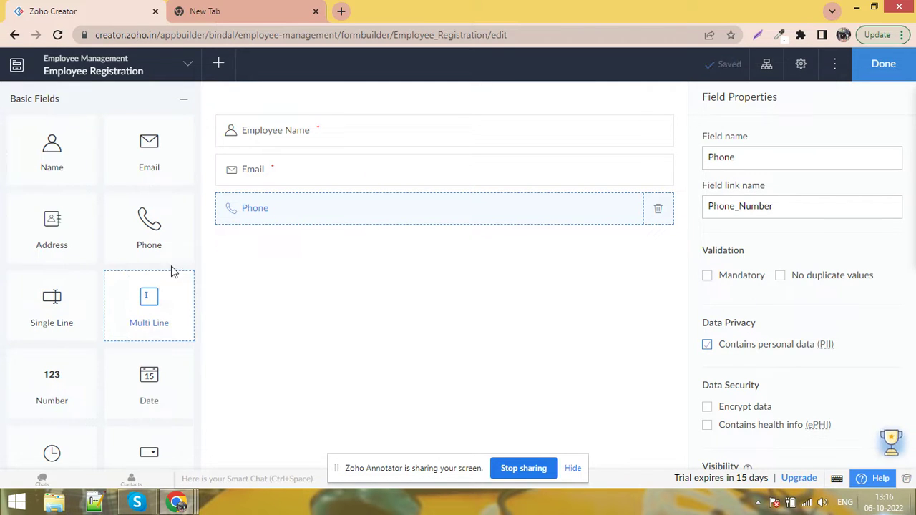
pyautogui.scroll(-1, 182, 312)
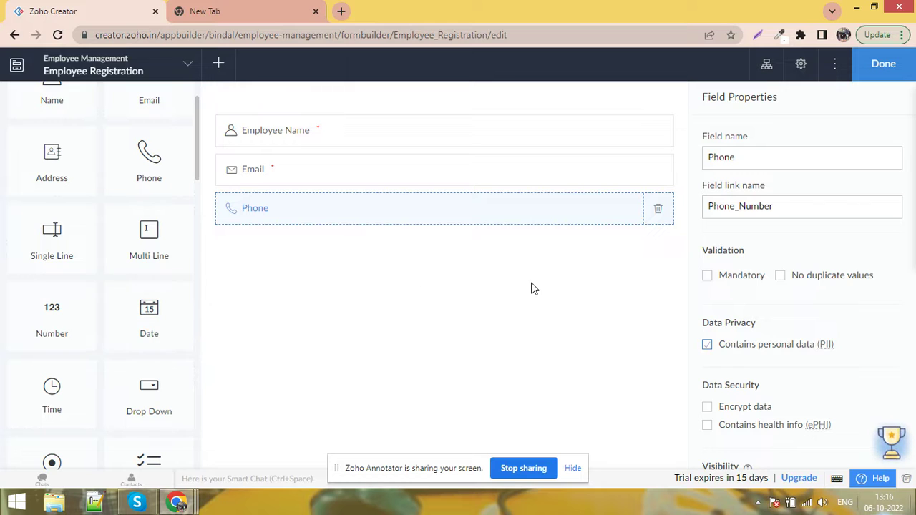
# Add a Date field below Phone and rename it 'Date Of Birth'
pyautogui.moveTo(149, 317); pyautogui.dragTo(297, 250)
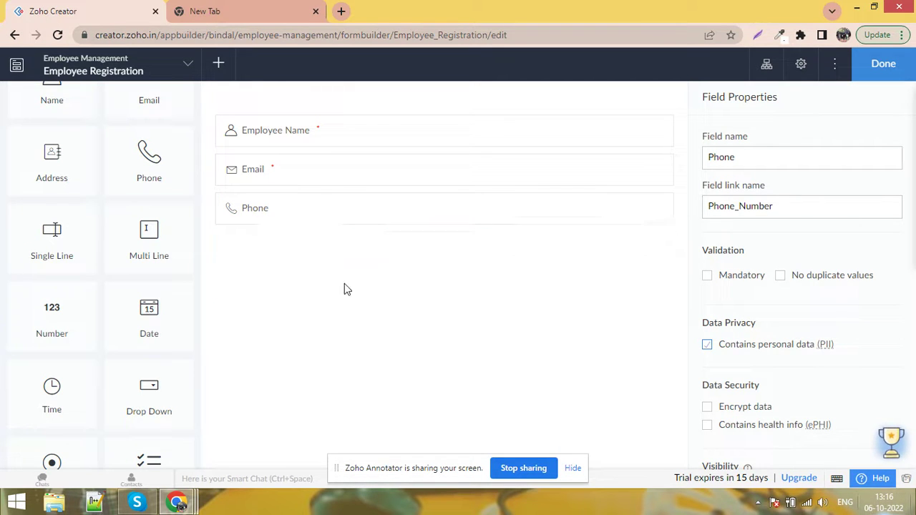
pyautogui.click(775, 164)
pyautogui.write('OF')
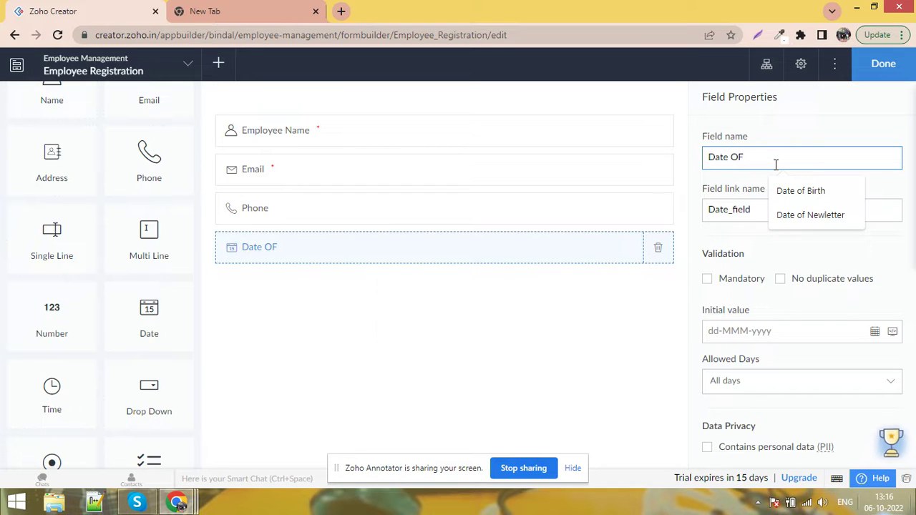
pyautogui.write(' Birth')
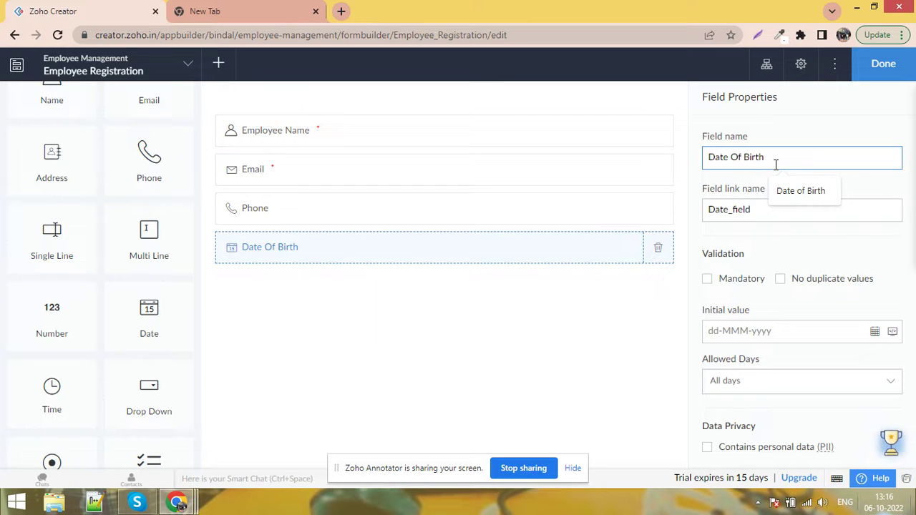
pyautogui.click(898, 187)
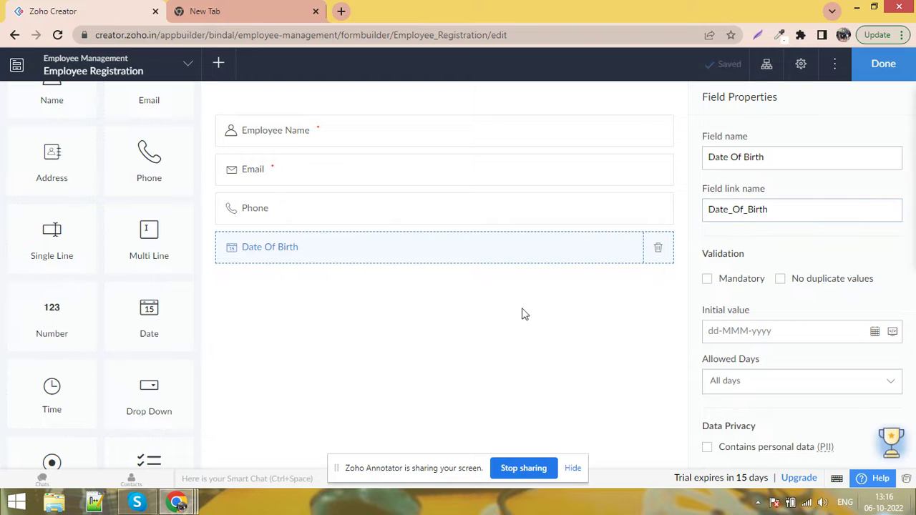
pyautogui.scroll(-1, 147, 332)
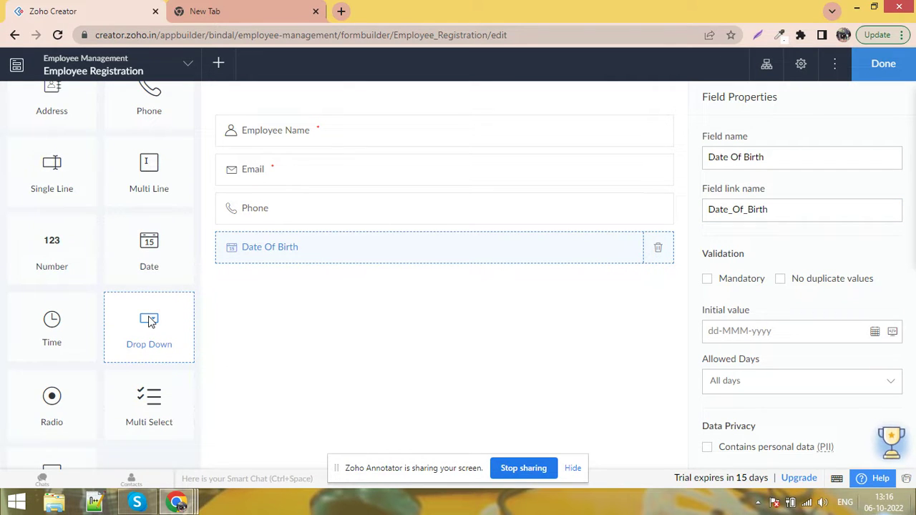
# Add a Gender drop-down below Date Of Birth with only Male and Female, sorted alphabetically
pyautogui.moveTo(149, 322); pyautogui.dragTo(296, 290)
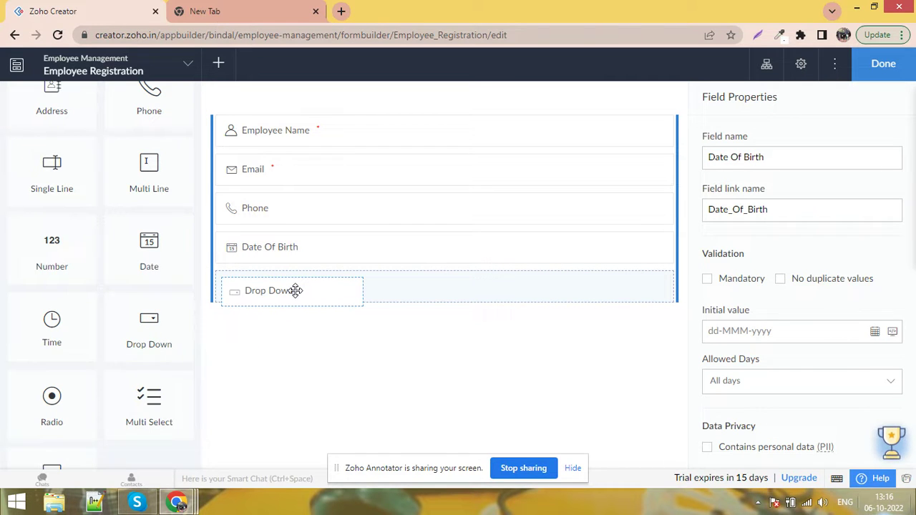
pyautogui.moveTo(296, 291); pyautogui.dragTo(295, 296)
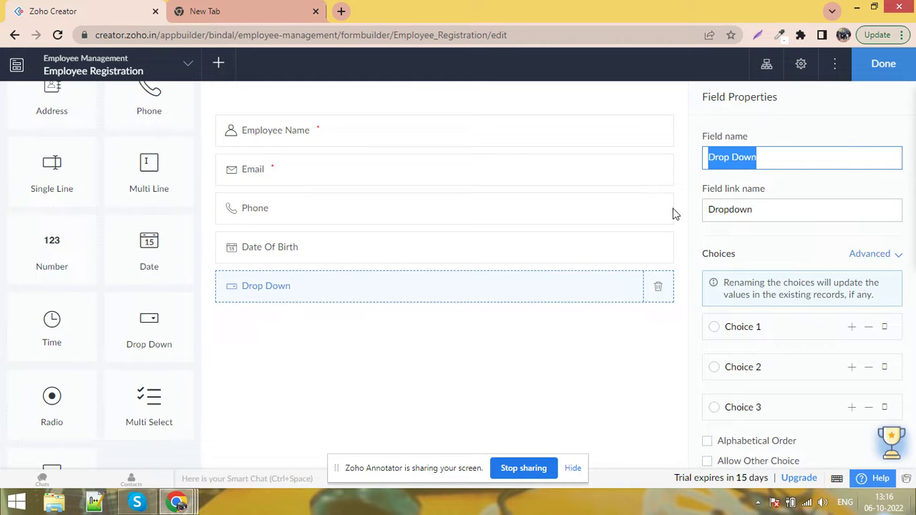
pyautogui.write('Gender')
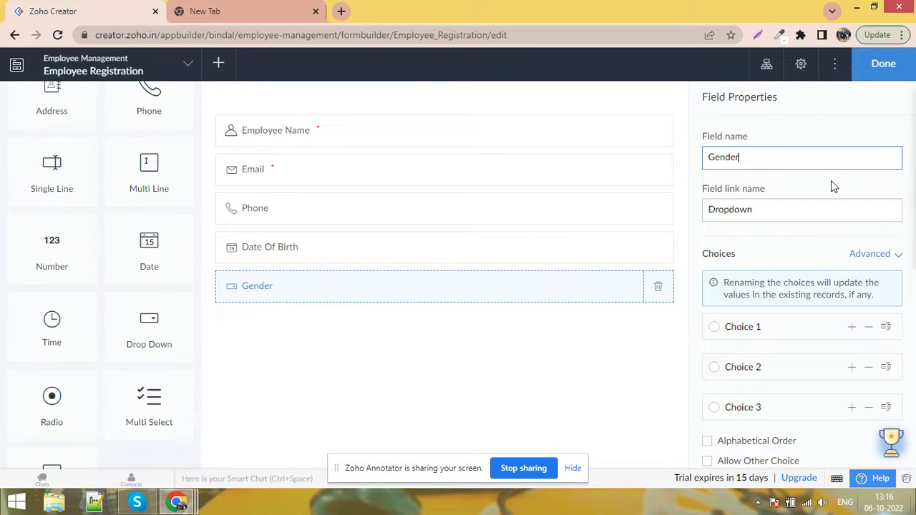
pyautogui.click(831, 180)
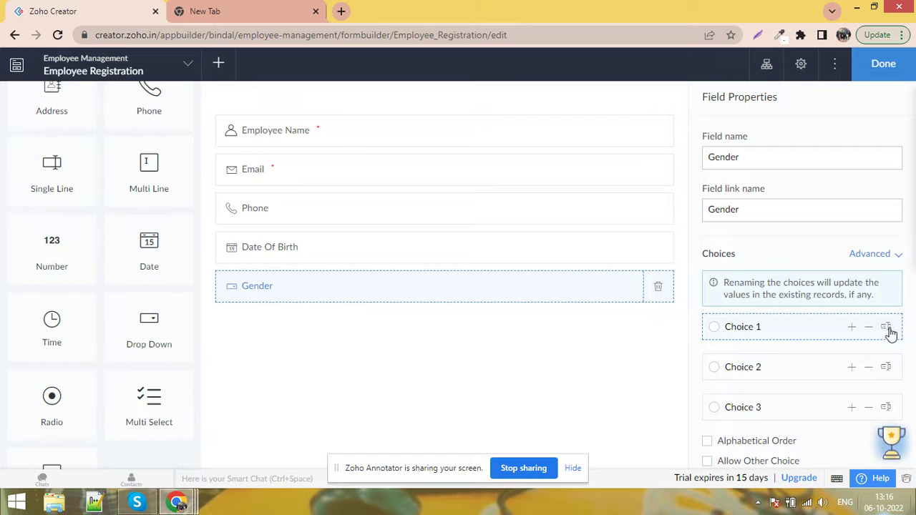
pyautogui.tripleClick(791, 327)
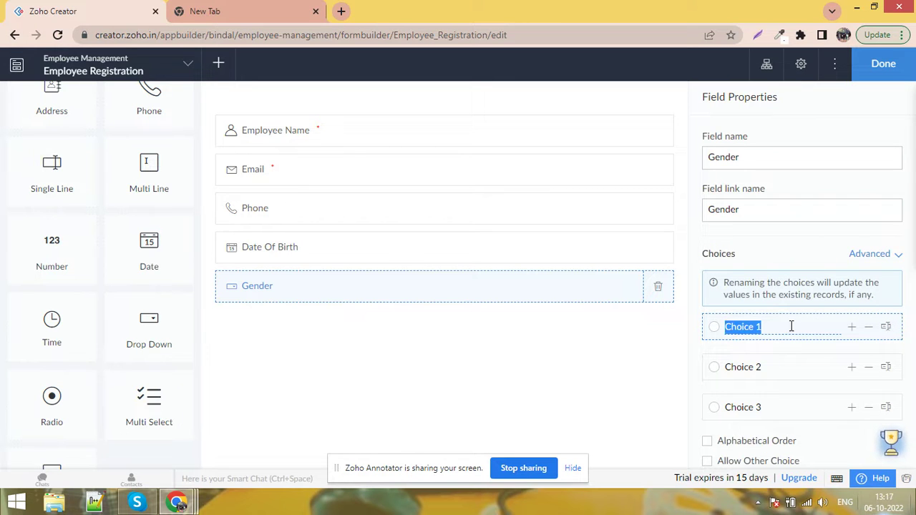
pyautogui.write('Male')
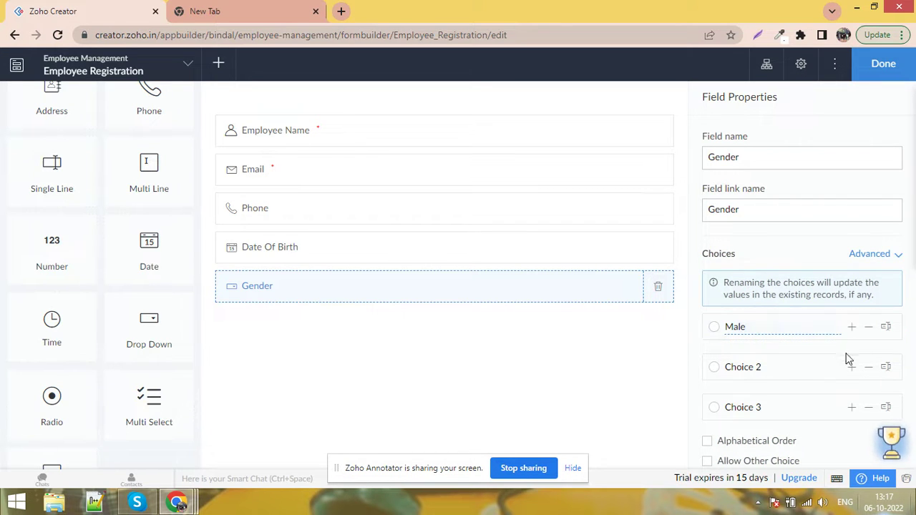
pyautogui.tripleClick(811, 367)
pyautogui.write('Female')
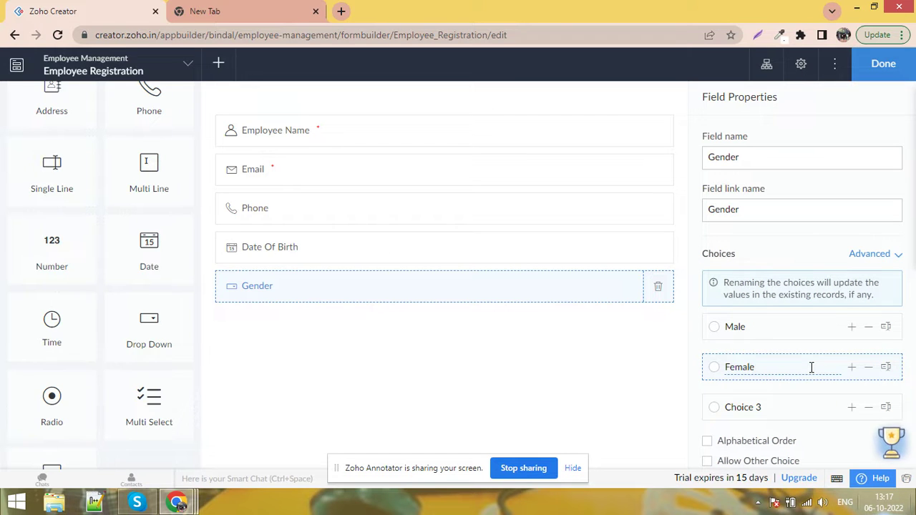
pyautogui.click(870, 408)
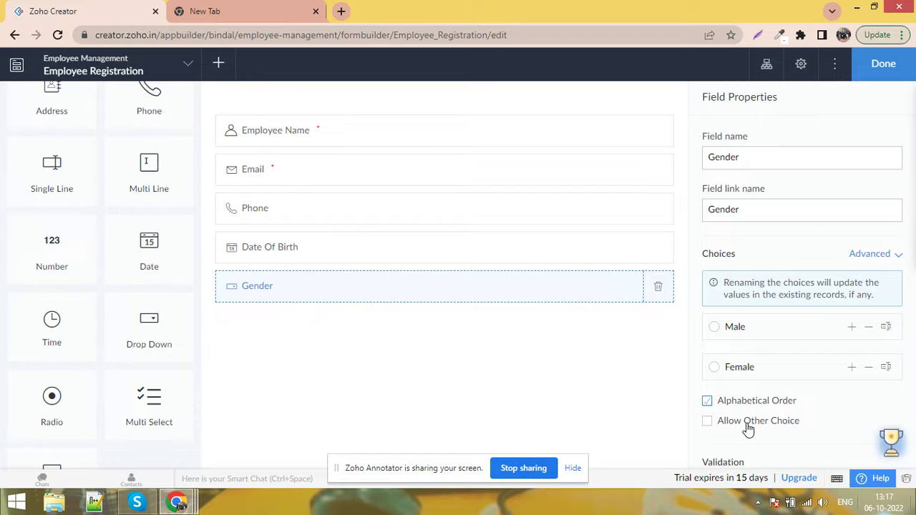
pyautogui.scroll(-1, 748, 428)
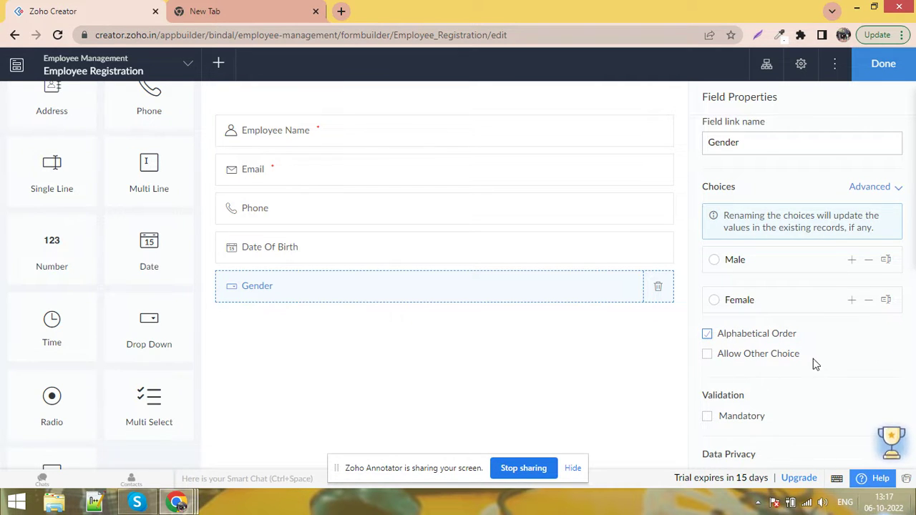
# Open the live Employee Registration form and confirm Gender lists Female and Male
pyautogui.click(898, 68)
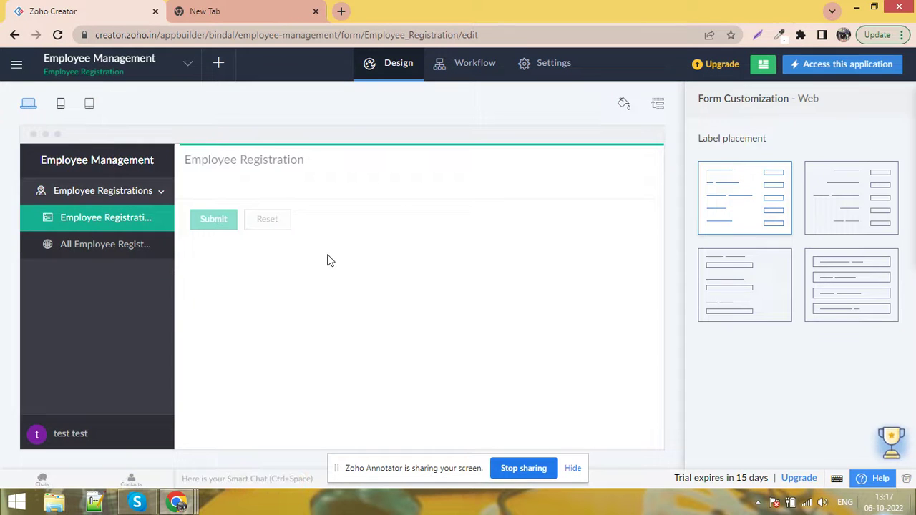
pyautogui.click(863, 71)
pyautogui.click(242, 9)
pyautogui.moveTo(242, 5); pyautogui.dragTo(71, 10)
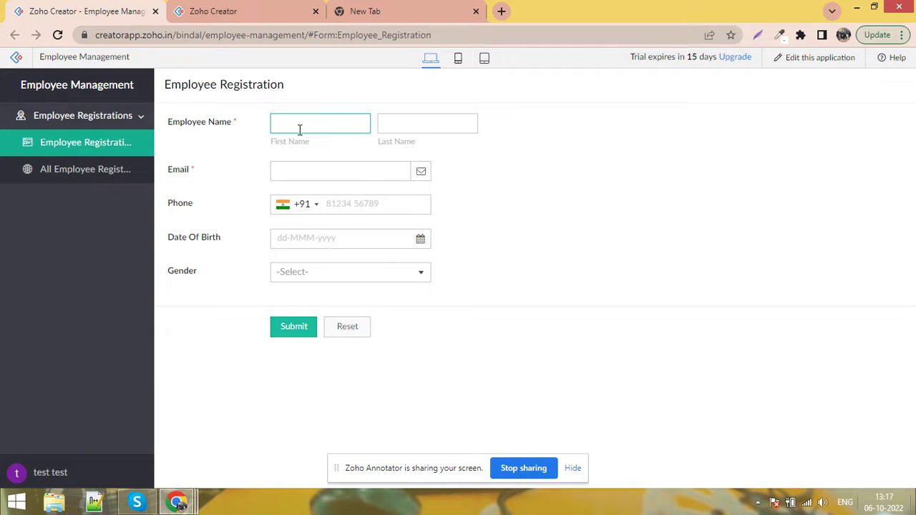
pyautogui.click(352, 271)
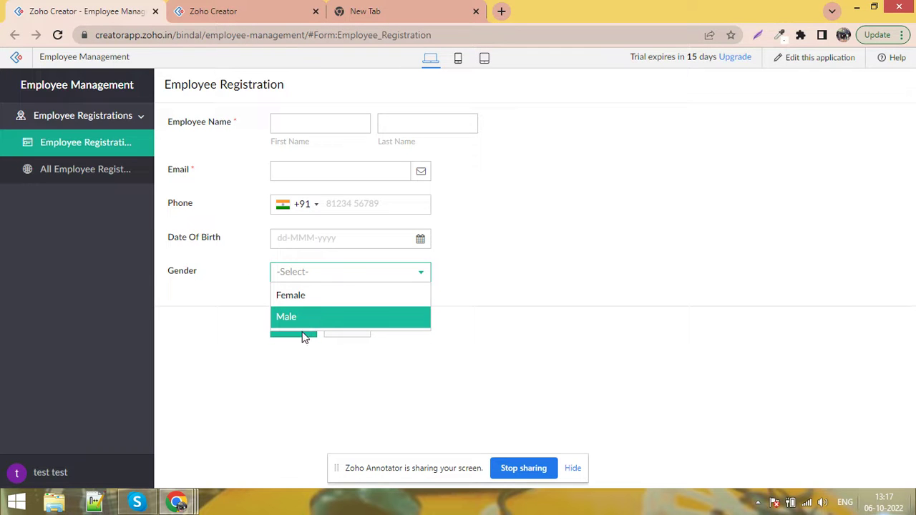
pyautogui.click(213, 11)
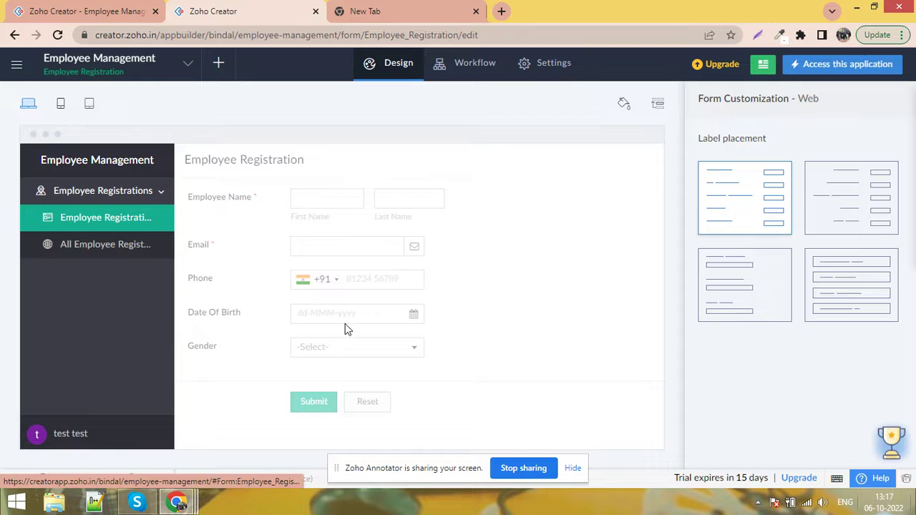
# Reopen the form builder and turn on Allow Other Choice for Gender
pyautogui.moveTo(458, 339)
pyautogui.click(419, 301)
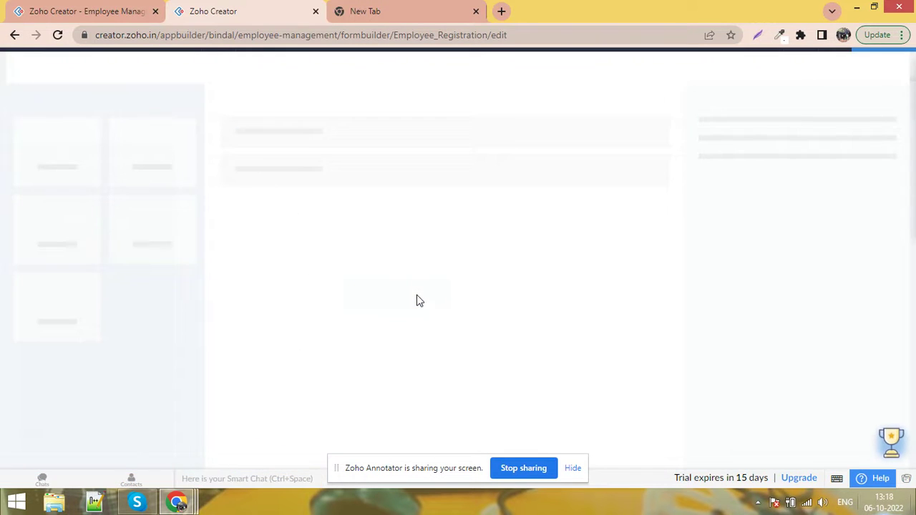
pyautogui.scroll(-5, 780, 300)
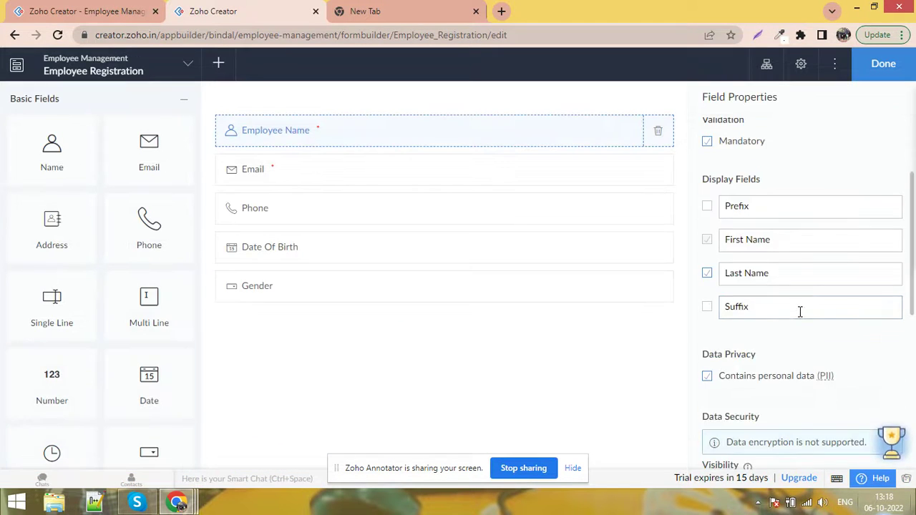
pyautogui.click(319, 300)
pyautogui.scroll(-3, 762, 311)
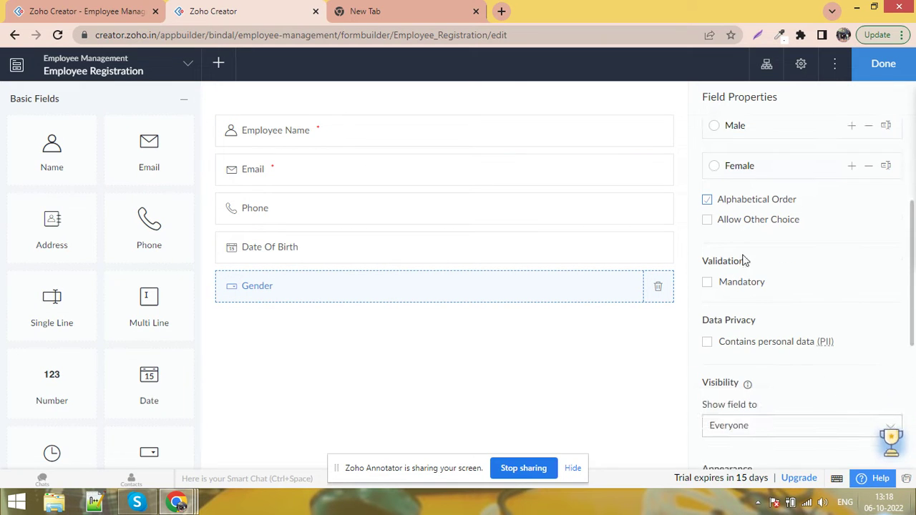
pyautogui.click(745, 223)
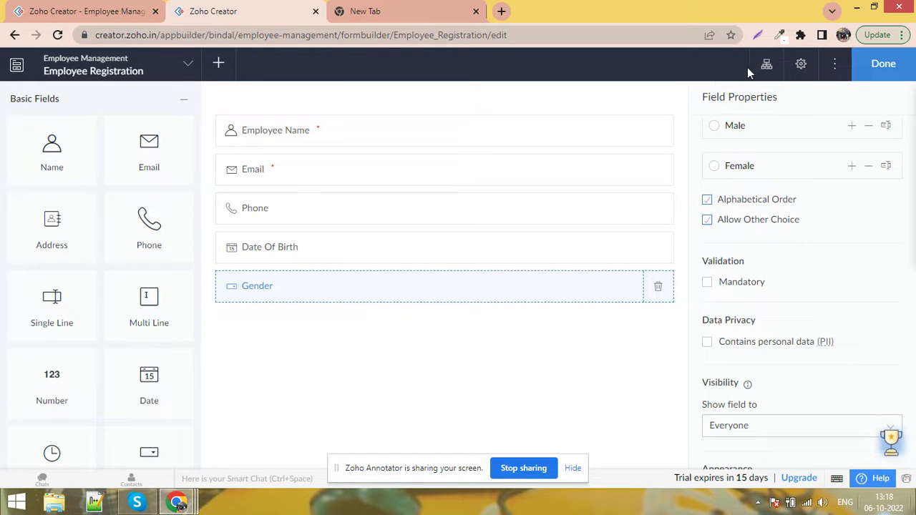
# Reload the live form and test picking Other for Gender with custom text
pyautogui.click(93, 8)
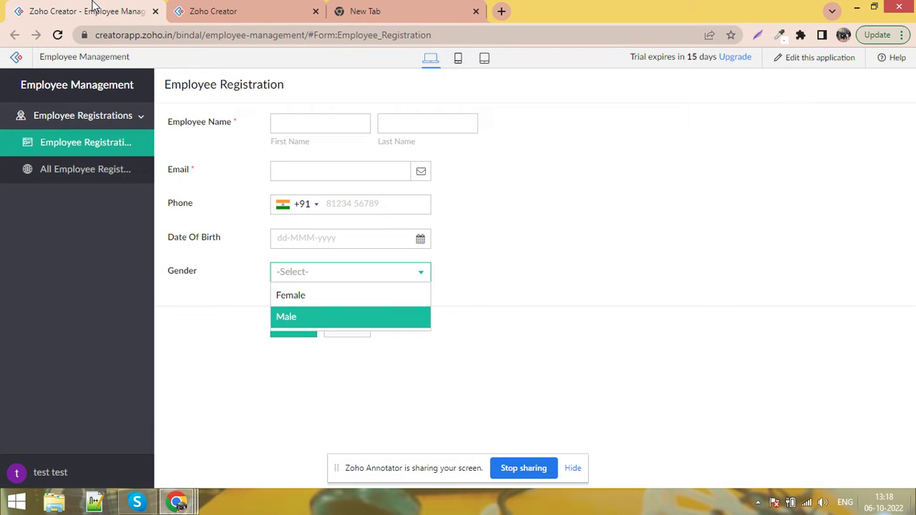
pyautogui.click(53, 146)
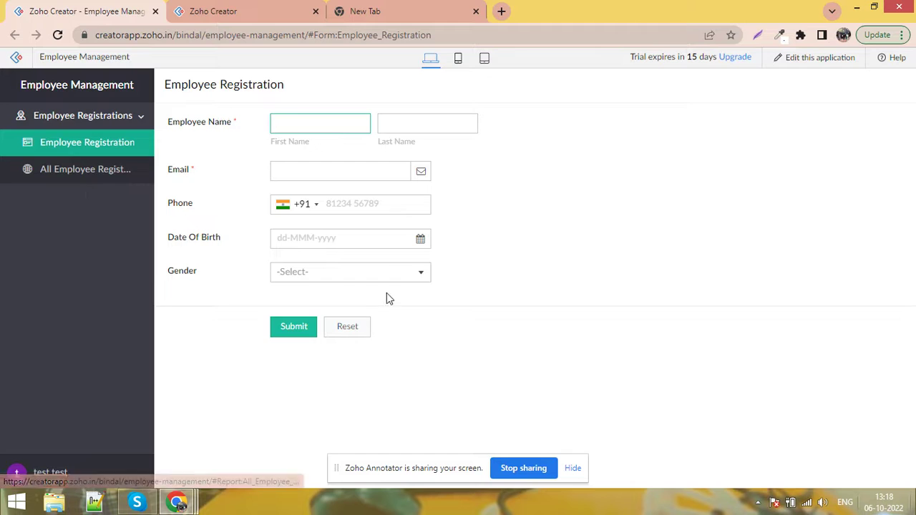
pyautogui.click(387, 271)
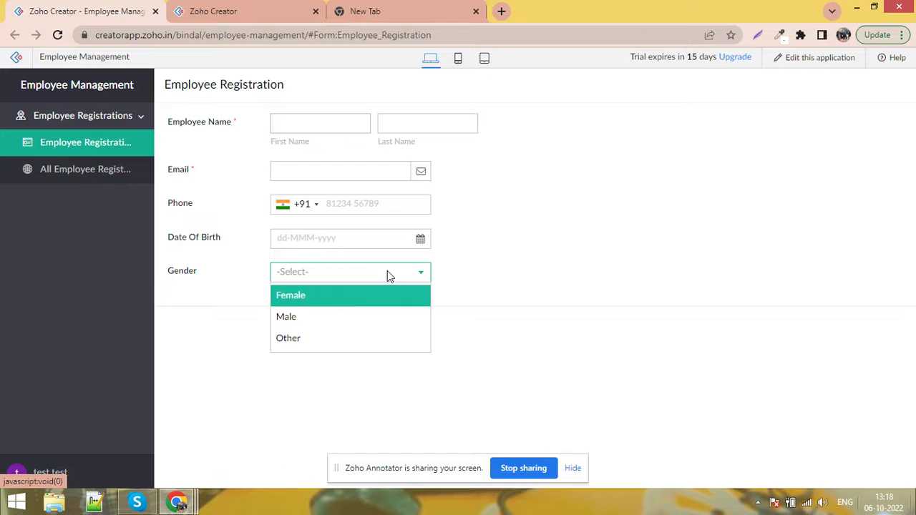
pyautogui.click(349, 350)
pyautogui.click(333, 307)
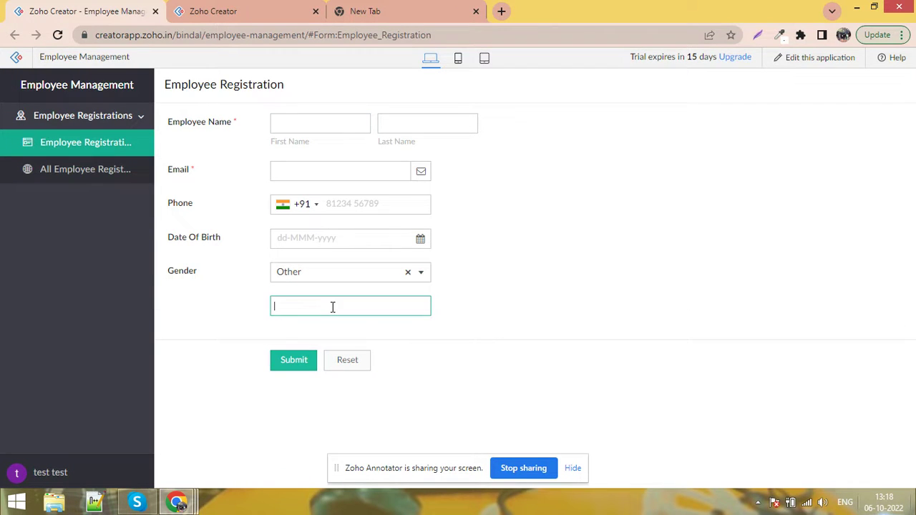
pyautogui.click(491, 312)
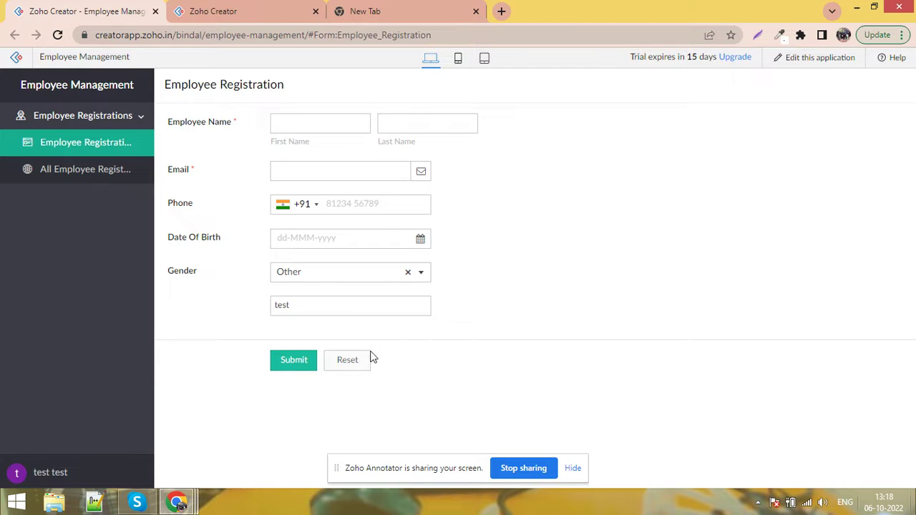
# Turn Allow Other Choice off again for Gender in the form builder
pyautogui.click(213, 12)
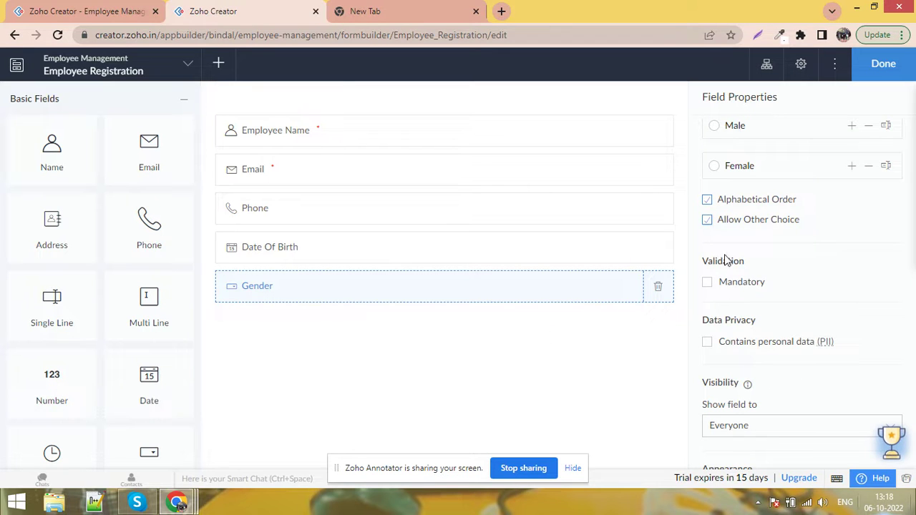
pyautogui.click(724, 222)
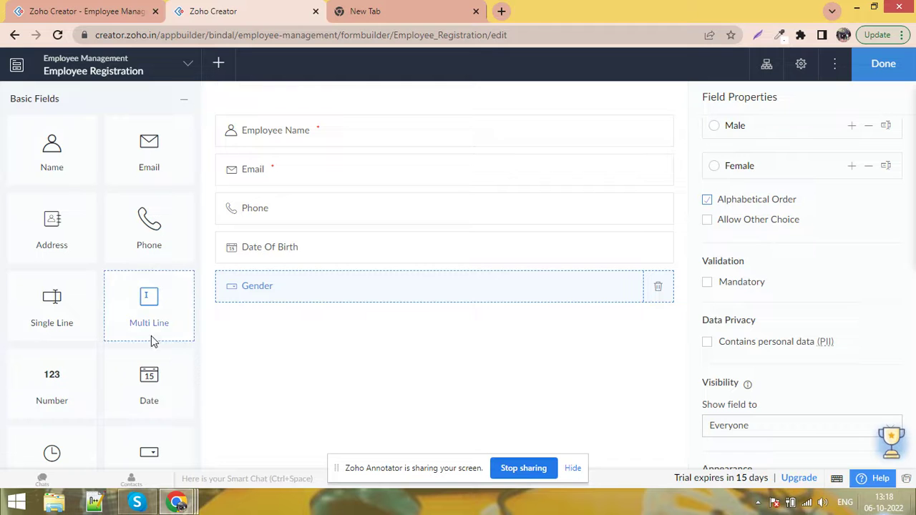
pyautogui.scroll(-1, 97, 335)
pyautogui.scroll(-1, 119, 347)
# Add a 'Status' drop-down below Gender with first two choices renamed Active and Inactive
pyautogui.scroll(-1, 123, 372)
pyautogui.scroll(1, 123, 372)
pyautogui.moveTo(143, 343); pyautogui.dragTo(302, 332)
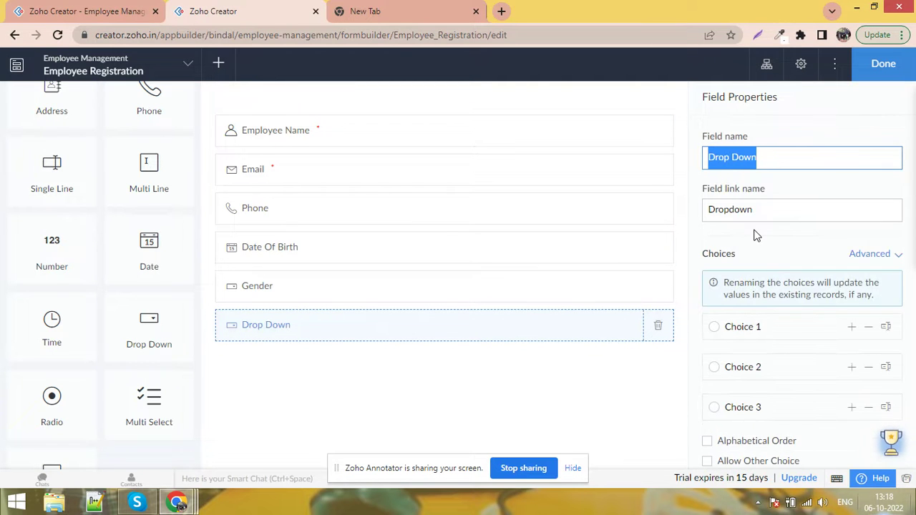
pyautogui.write('Status')
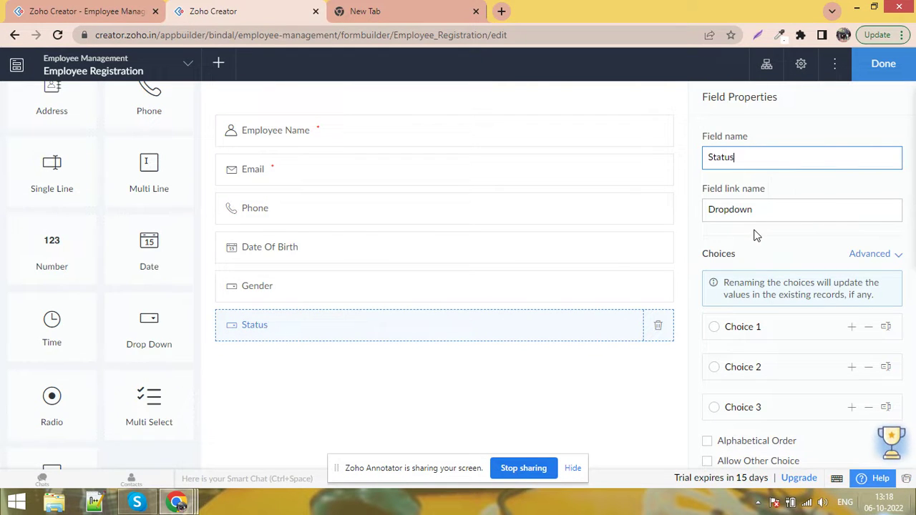
pyautogui.click(836, 325)
pyautogui.tripleClick(804, 327)
pyautogui.write('Active')
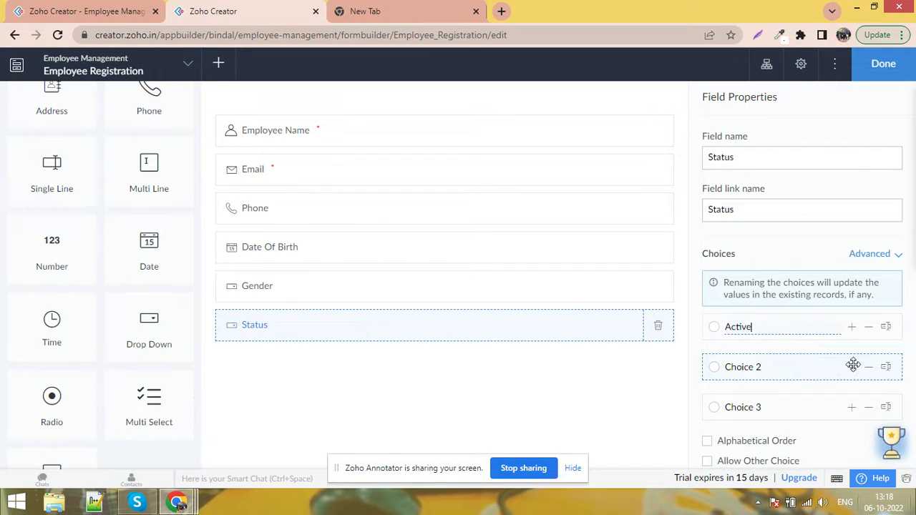
pyautogui.click(851, 372)
pyautogui.tripleClick(805, 370)
pyautogui.write('Inactive')
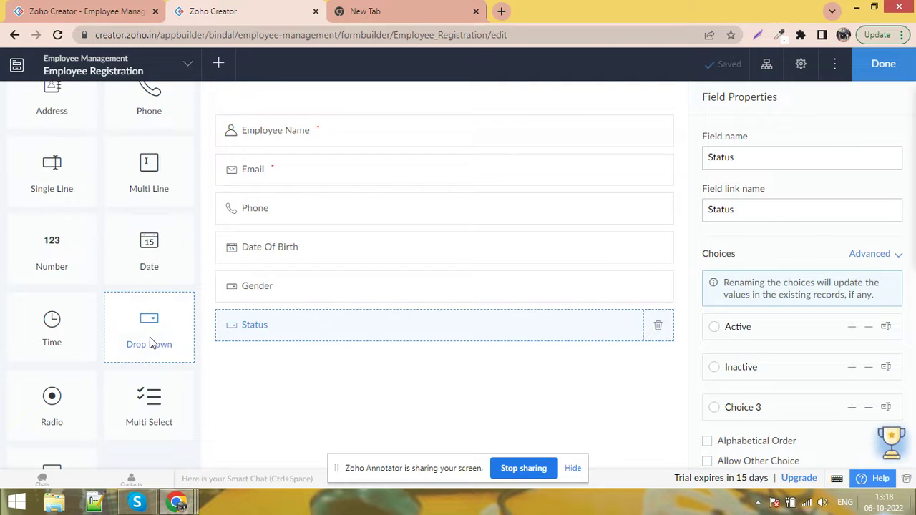
# Drag an Image field from Advanced Fields below Status and name it Profile Image
pyautogui.scroll(-2, 138, 368)
pyautogui.scroll(1, 136, 367)
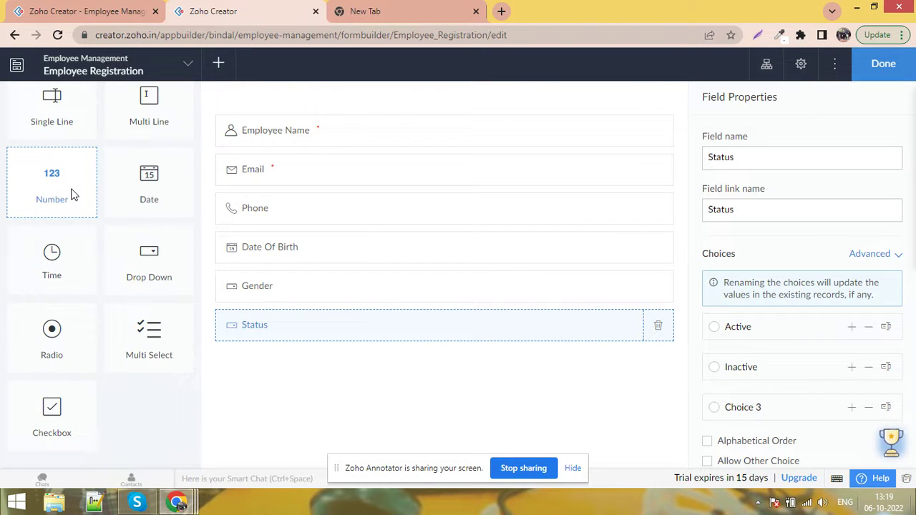
pyautogui.scroll(-3, 53, 298)
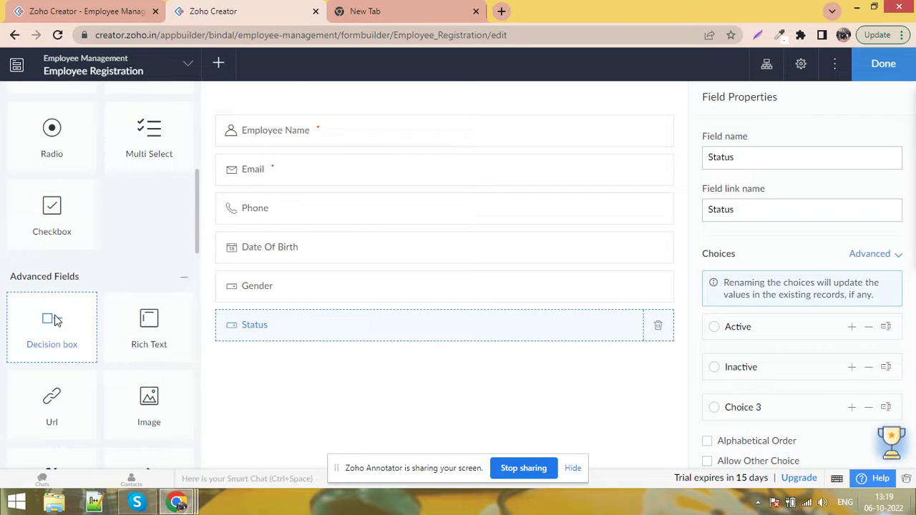
pyautogui.scroll(-1, 57, 336)
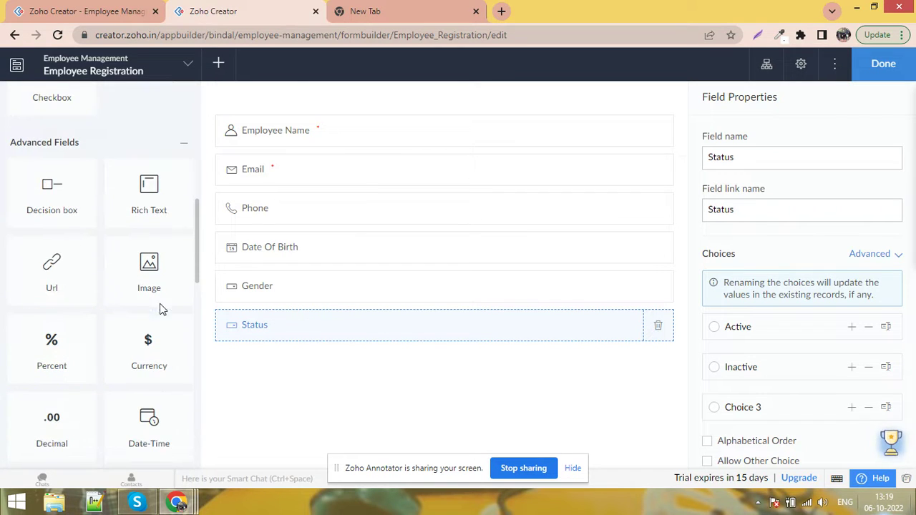
pyautogui.moveTo(169, 304); pyautogui.dragTo(530, 372)
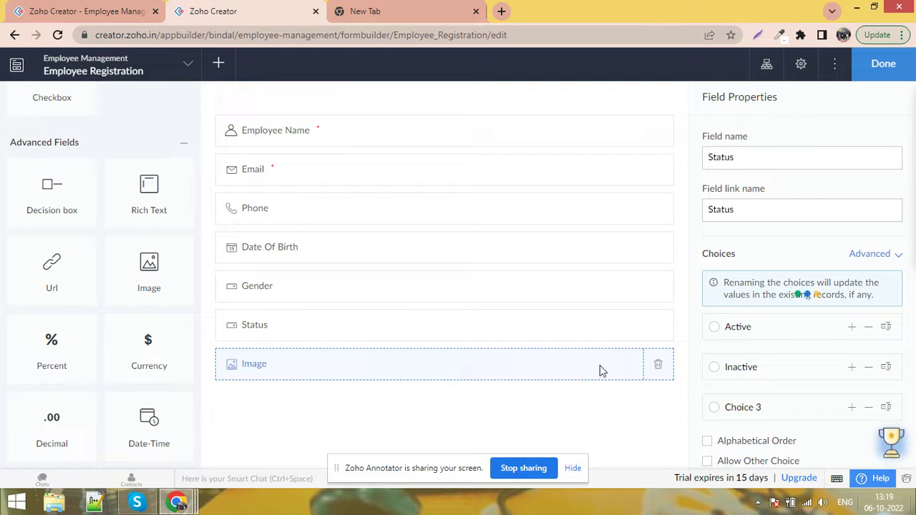
pyautogui.write('Prof')
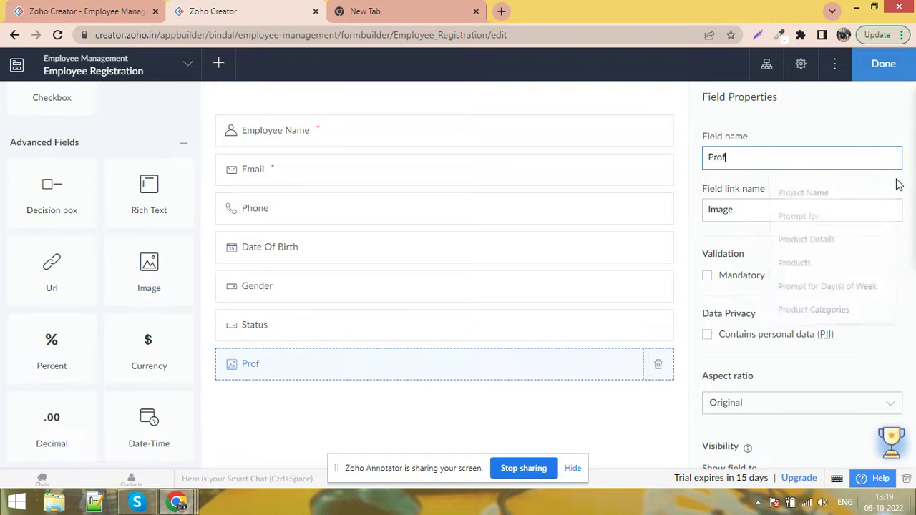
pyautogui.write('ile Image')
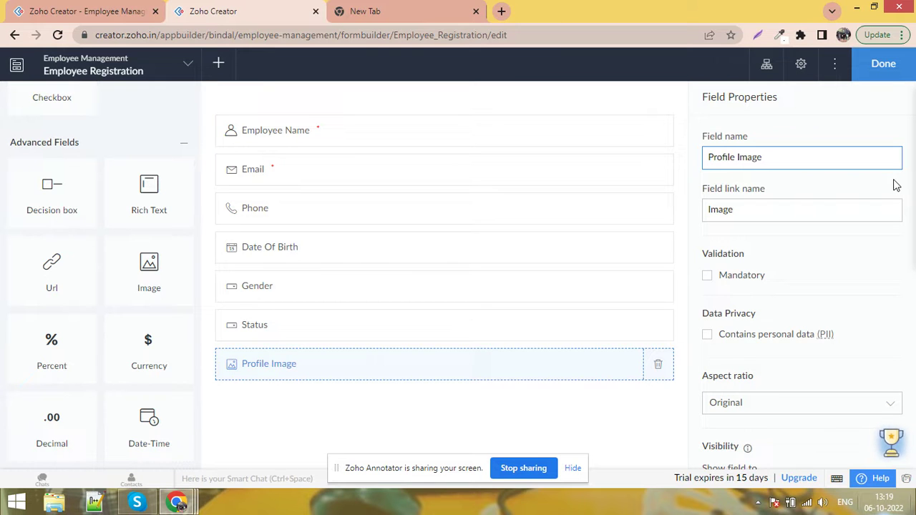
pyautogui.click(272, 412)
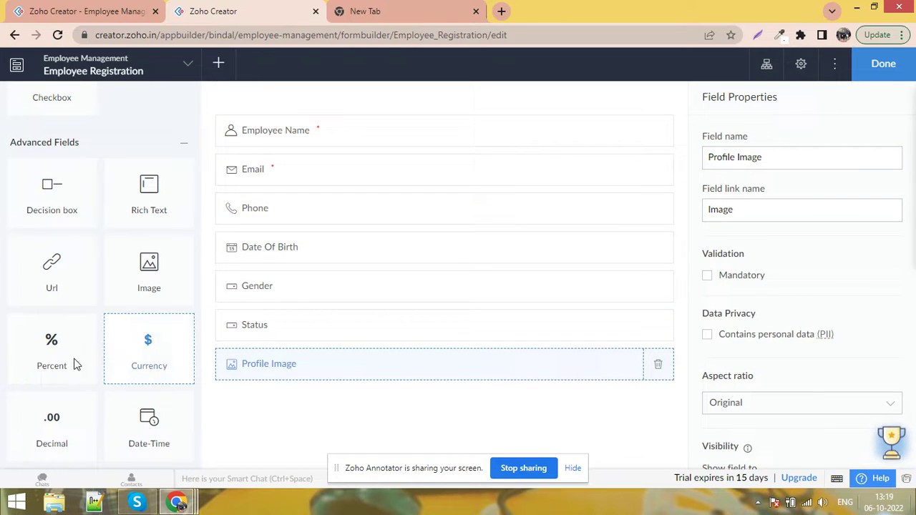
pyautogui.scroll(-2, 53, 372)
# Add a Currency field named Salary below Profile Image, cancelling the accidental page reload
pyautogui.moveTo(149, 227); pyautogui.dragTo(296, 395)
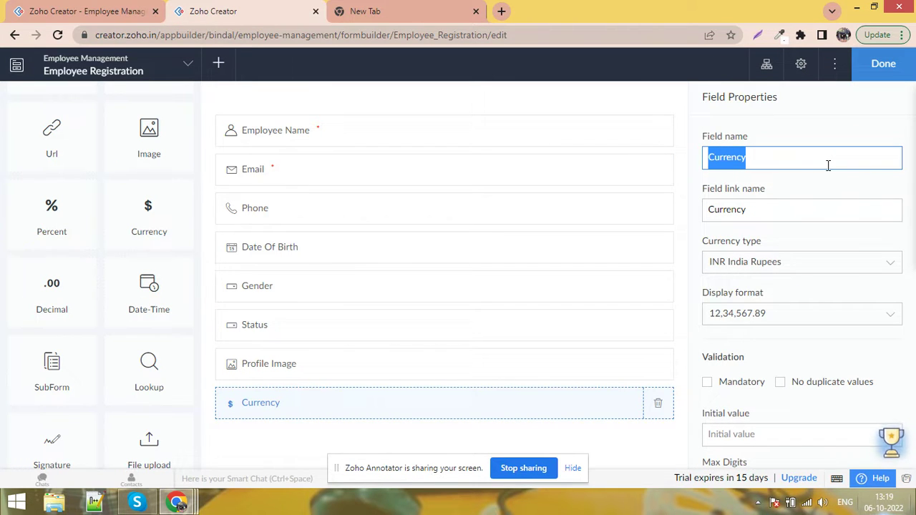
pyautogui.write('Salary')
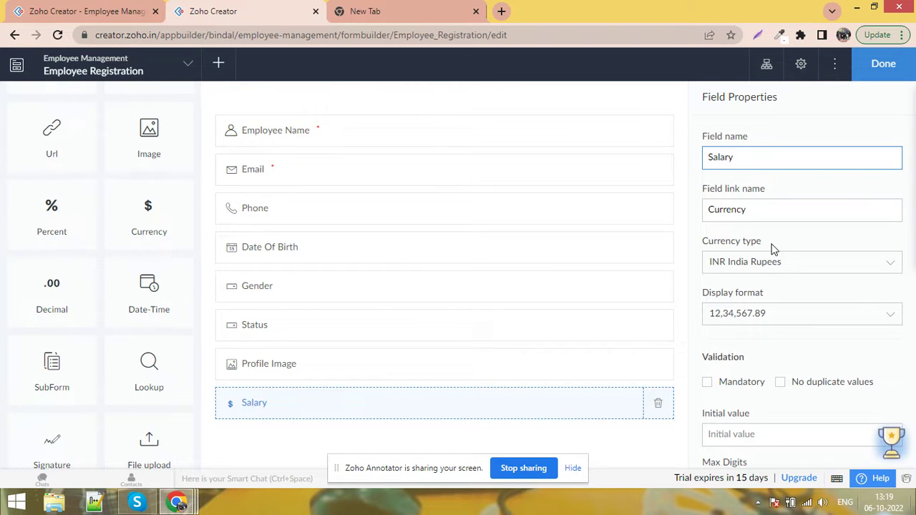
pyautogui.press('F5')
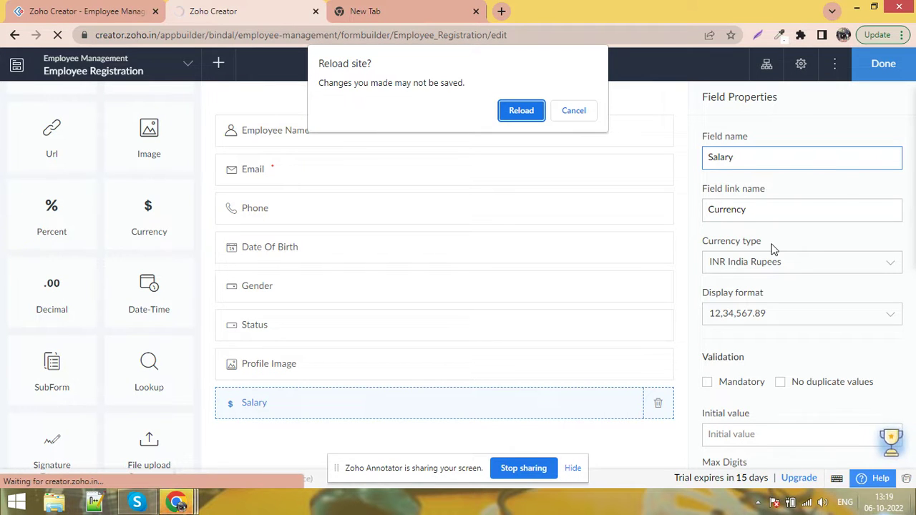
pyautogui.click(574, 112)
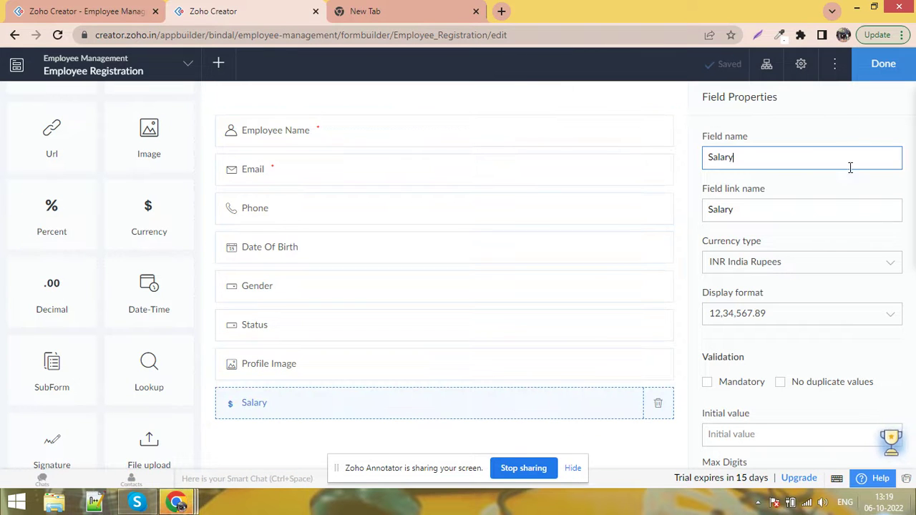
pyautogui.click(842, 229)
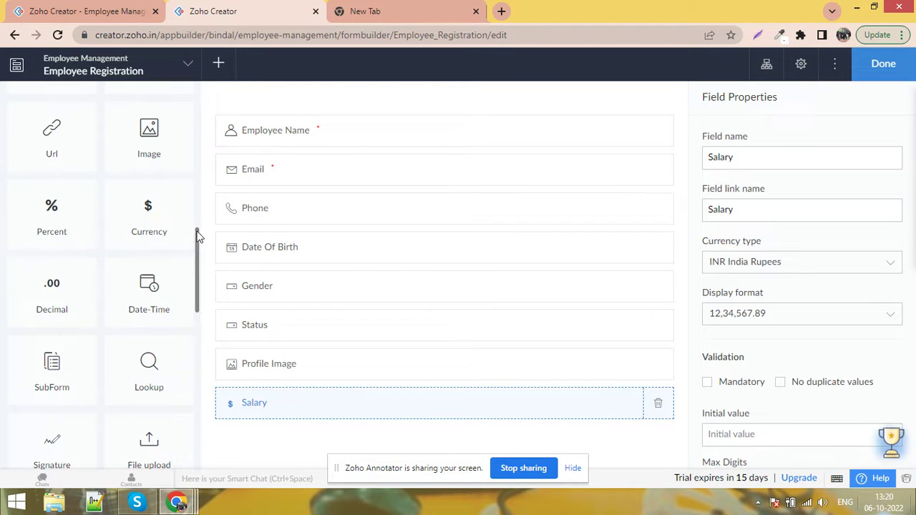
# Add an Auto Number field at the top of the form, starting from 100
pyautogui.moveTo(198, 241); pyautogui.dragTo(194, 303)
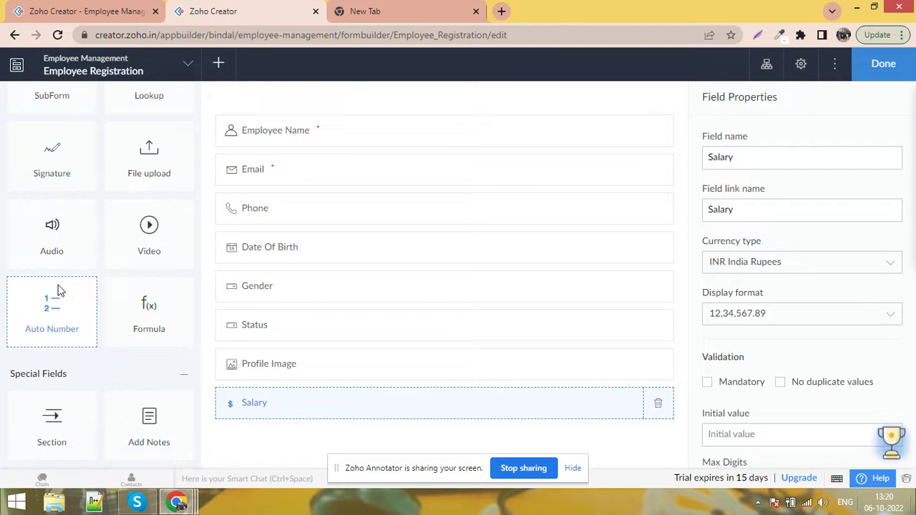
pyautogui.moveTo(62, 315); pyautogui.dragTo(343, 123)
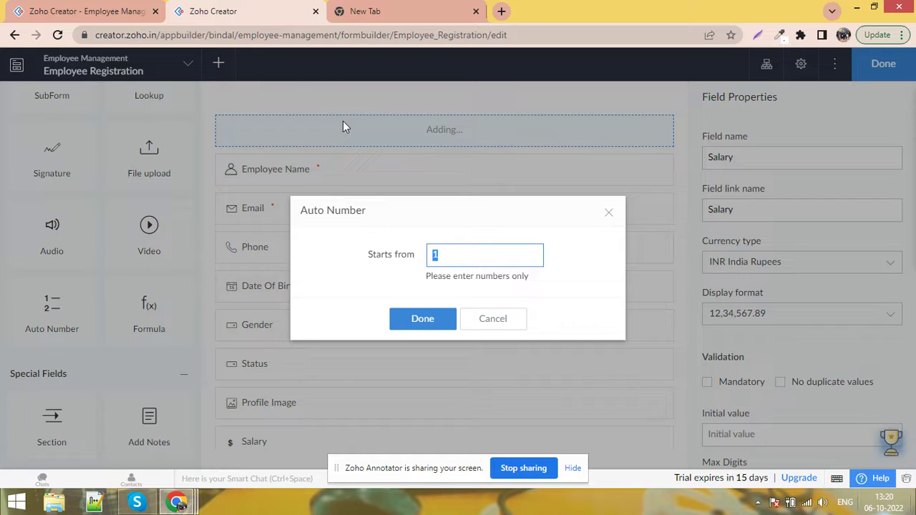
pyautogui.write('100')
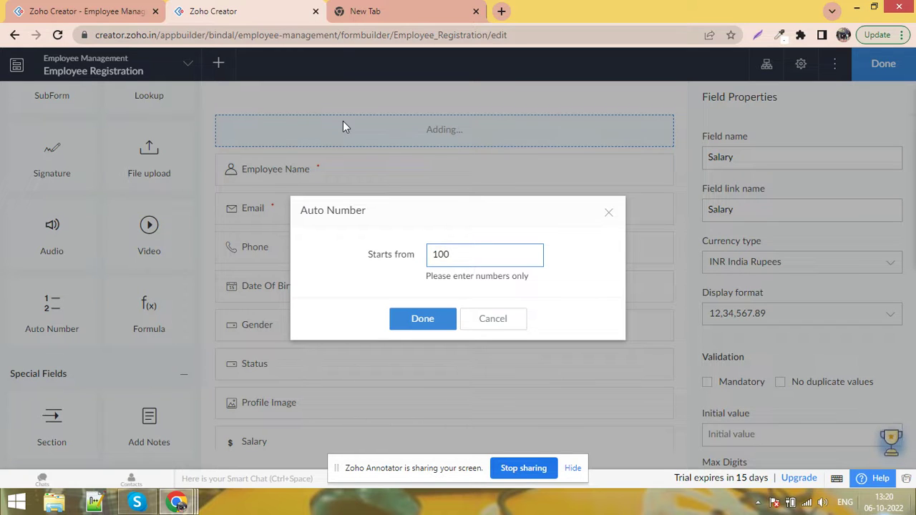
pyautogui.press('BackSpace')
pyautogui.write('0')
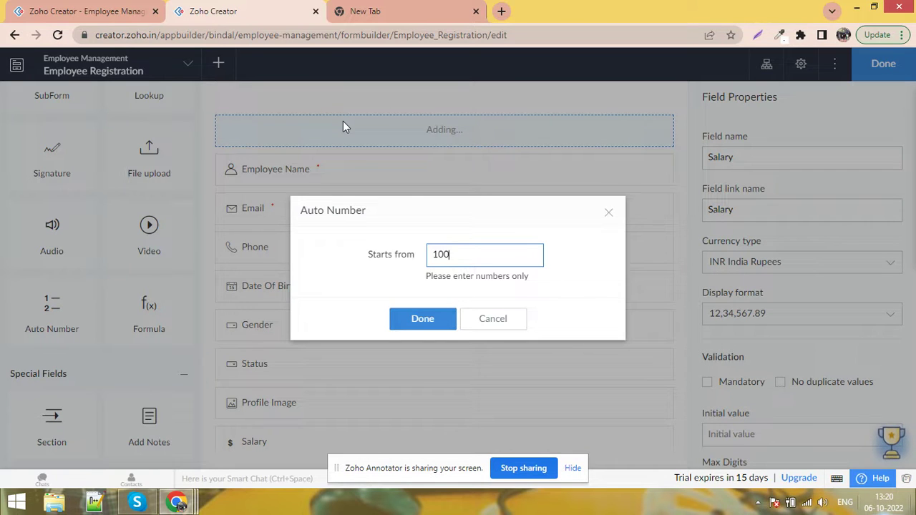
pyautogui.click(428, 327)
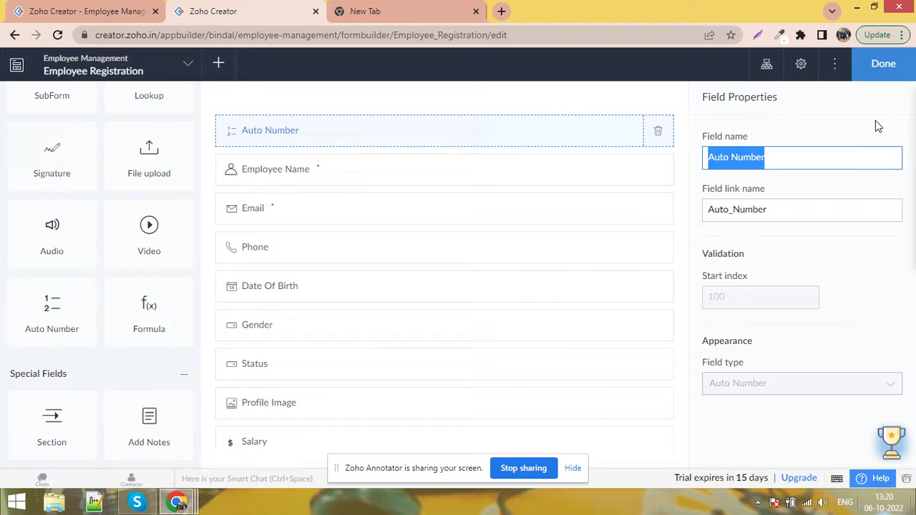
# Name the auto-number field Registration Number and switch to the live form tab
pyautogui.write('Regi')
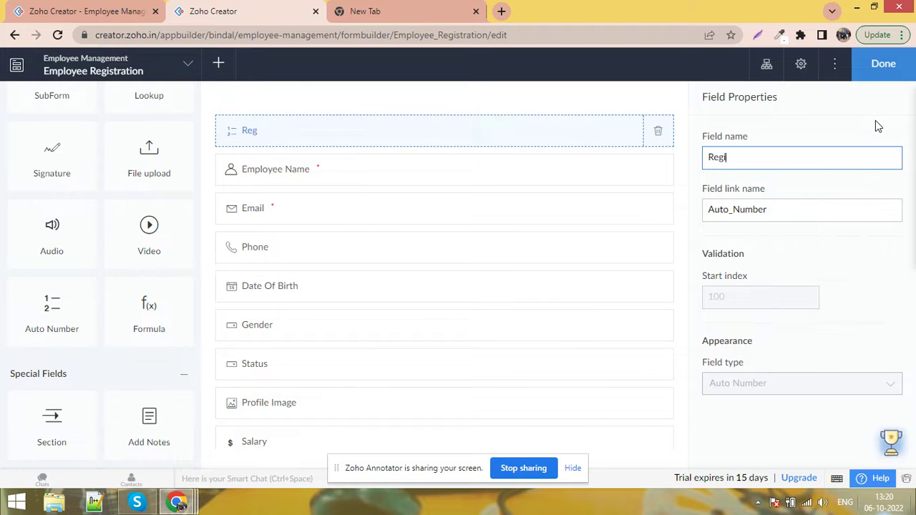
pyautogui.write('strat')
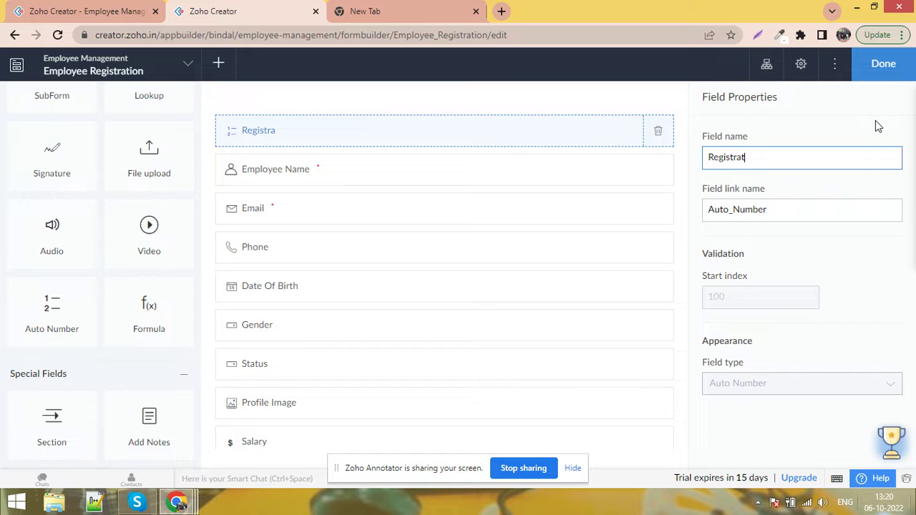
pyautogui.write('ion Number')
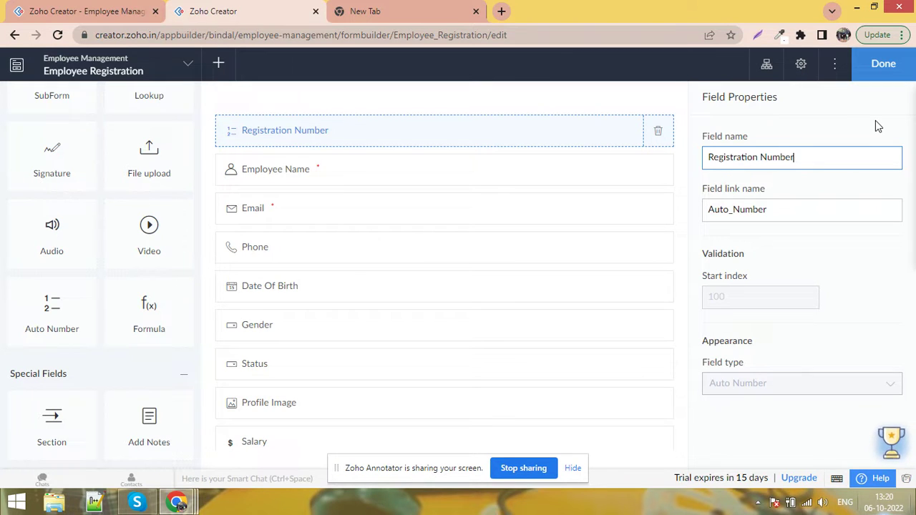
pyautogui.click(876, 121)
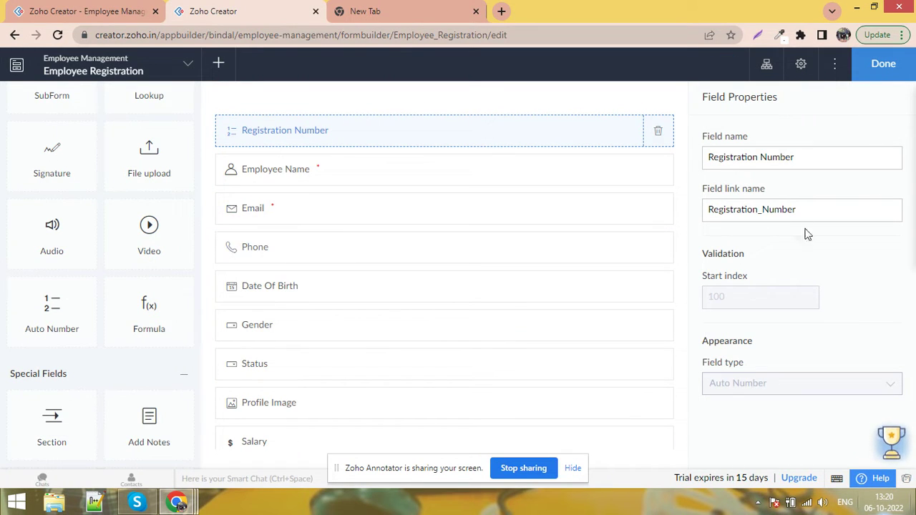
pyautogui.click(3, 7)
pyautogui.click(429, 37)
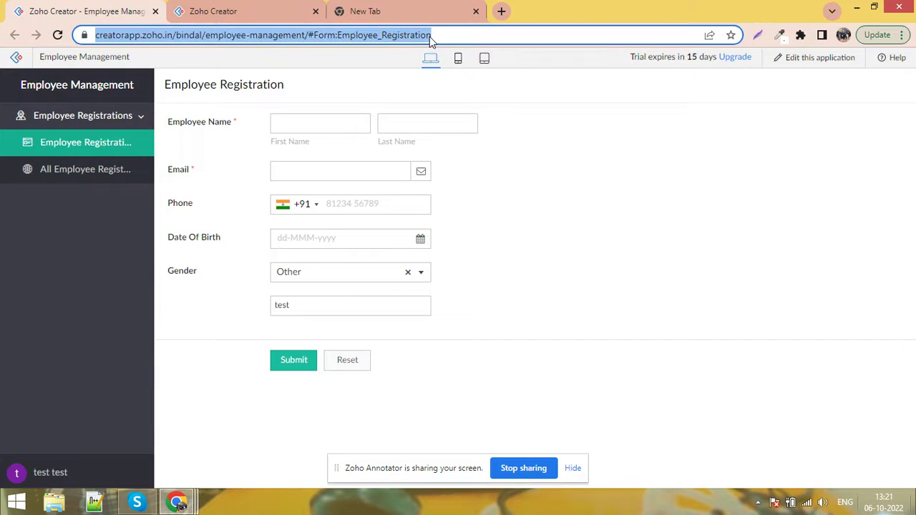
# Reload the live Employee Registration form so Status, Profile Image and Salary appear
pyautogui.press('Return')
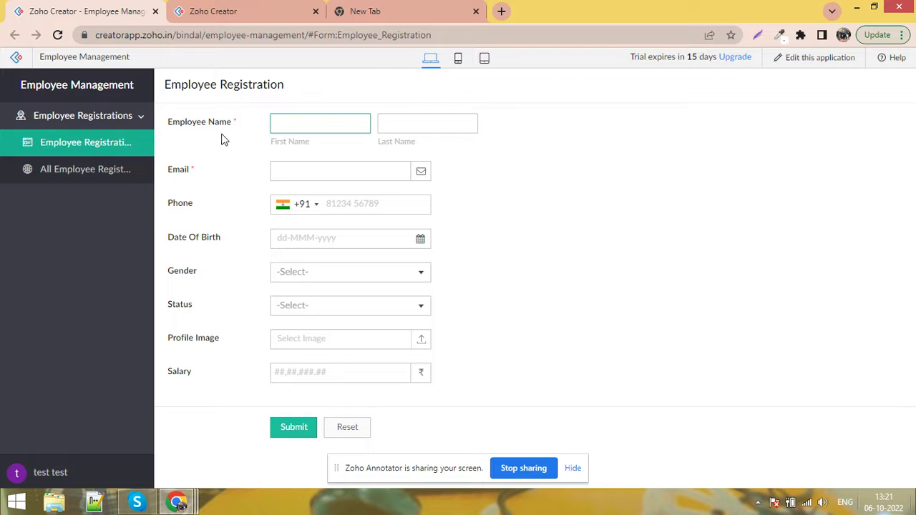
pyautogui.click(222, 9)
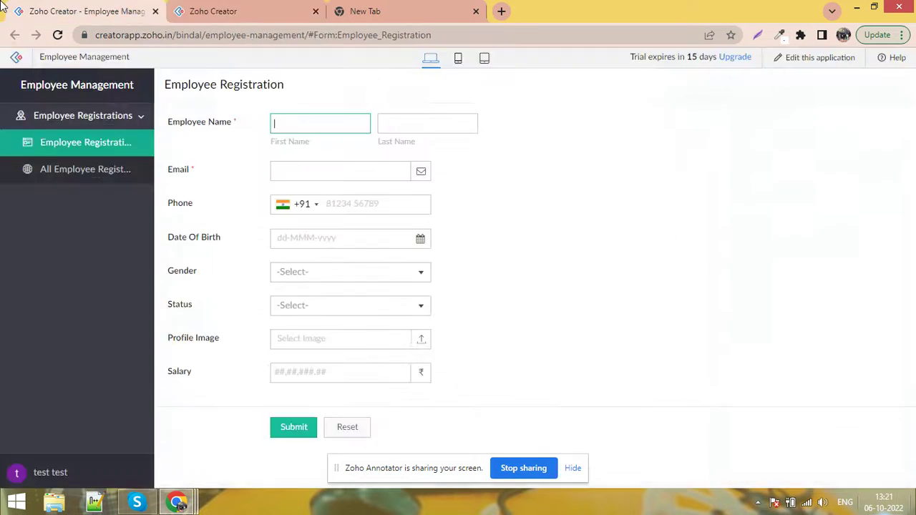
pyautogui.click(127, 10)
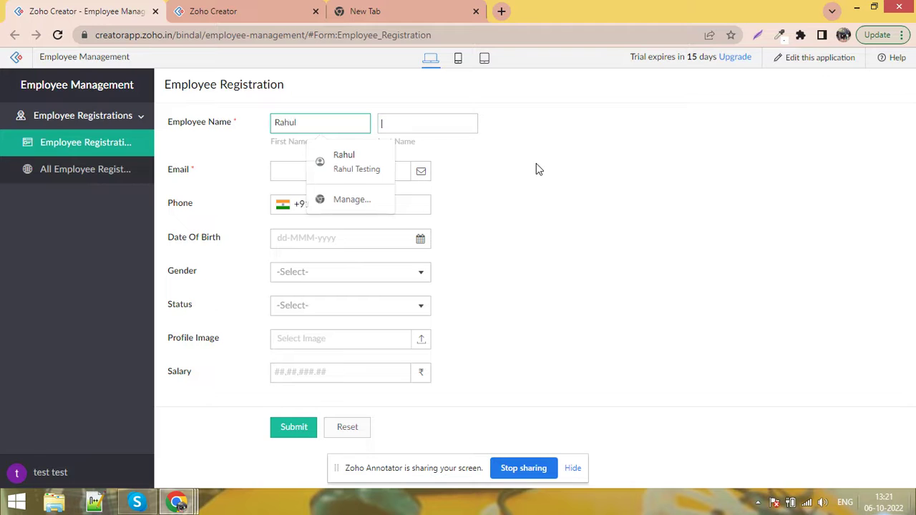
# Enter the employee's first name, last name, e-mail address and phone number
pyautogui.press('Tab')
pyautogui.press('Tab')
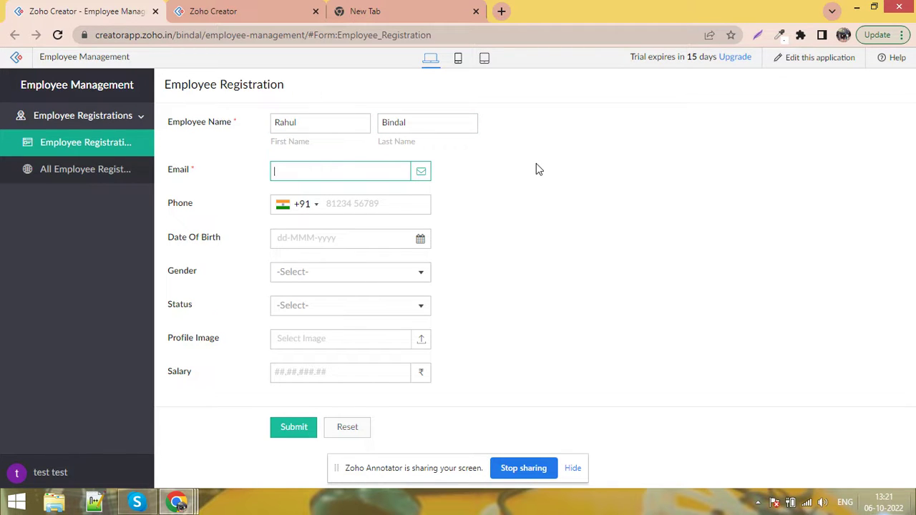
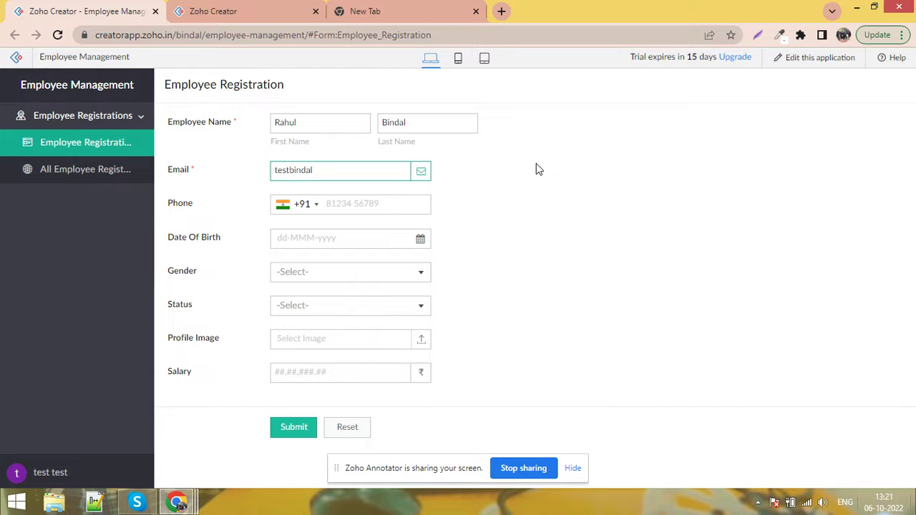
pyautogui.press('Tab')
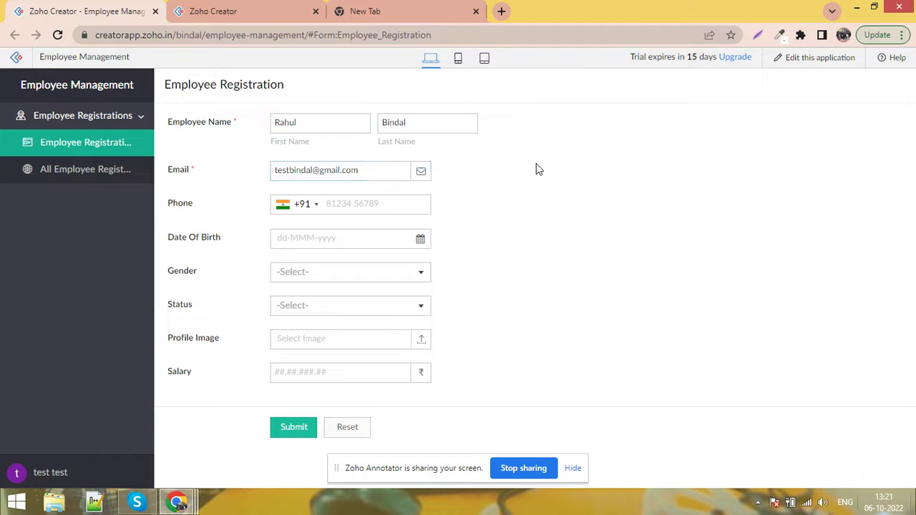
pyautogui.write('9898')
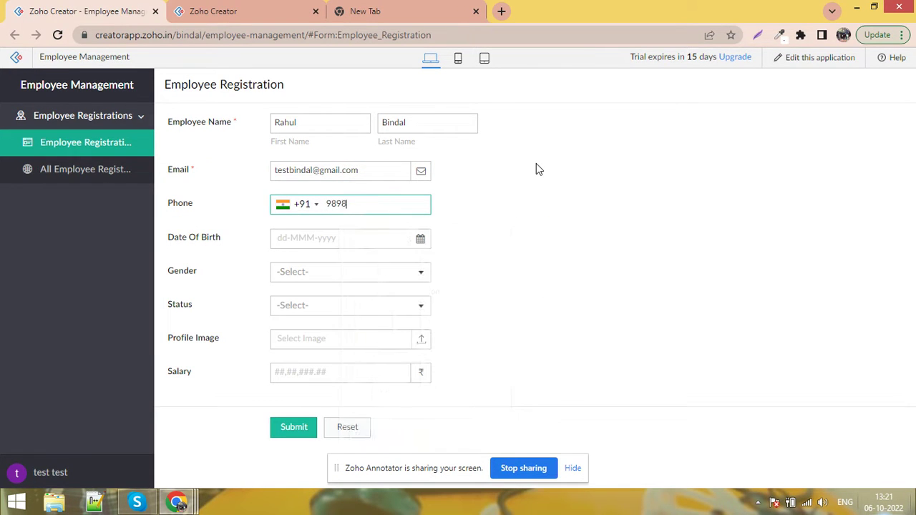
pyautogui.write('9898989')
pyautogui.press('Tab')
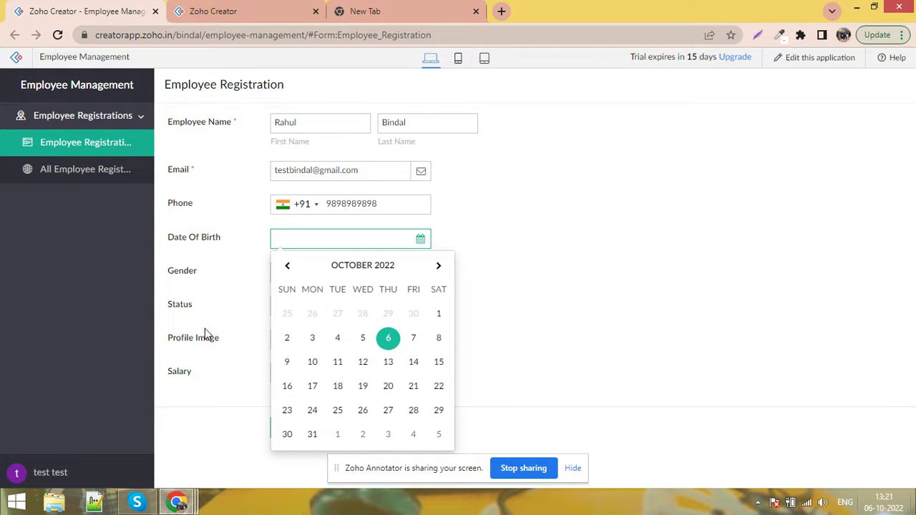
# Set the Date Of Birth to 02-Feb-2017 in the date picker
pyautogui.click(360, 271)
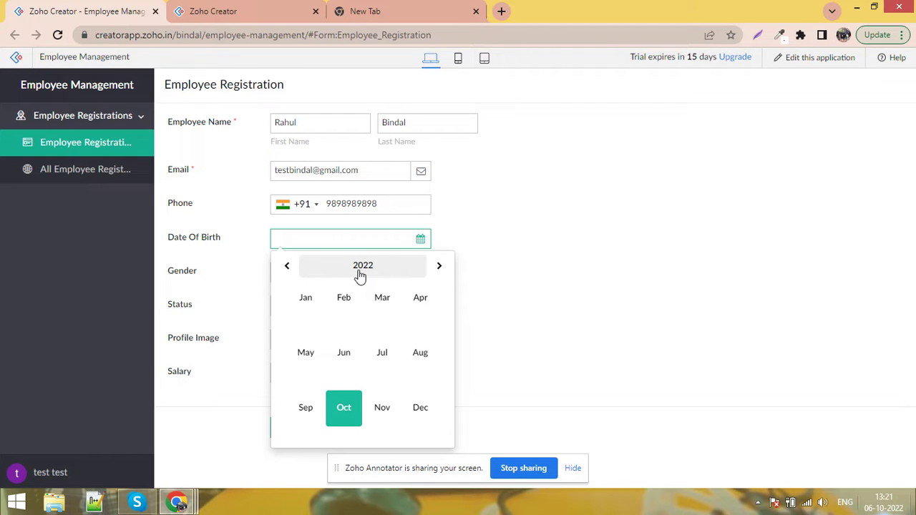
pyautogui.click(360, 270)
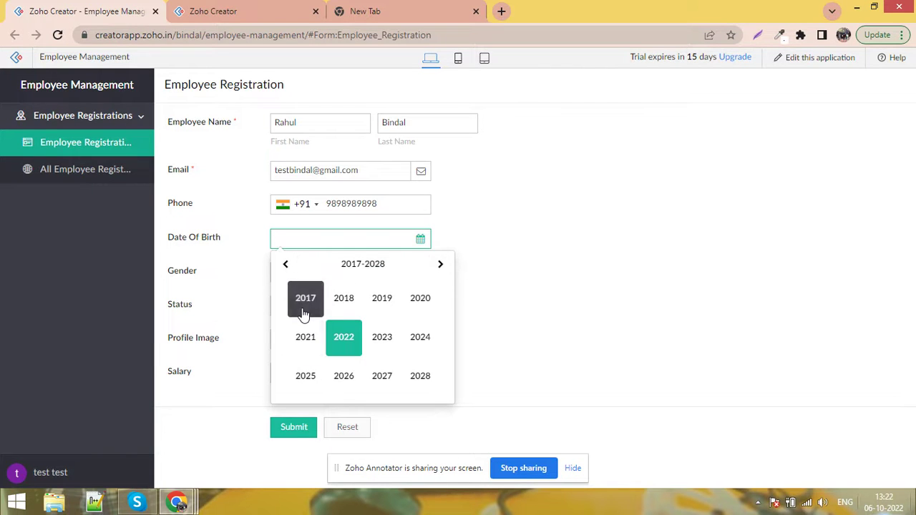
pyautogui.click(317, 306)
pyautogui.click(349, 306)
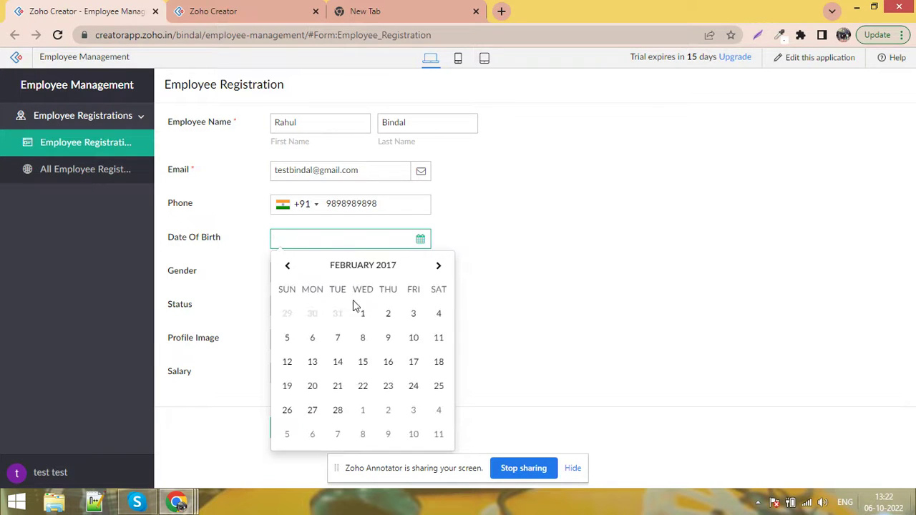
pyautogui.click(392, 314)
# Set Gender to Female and Status to Active
pyautogui.click(295, 279)
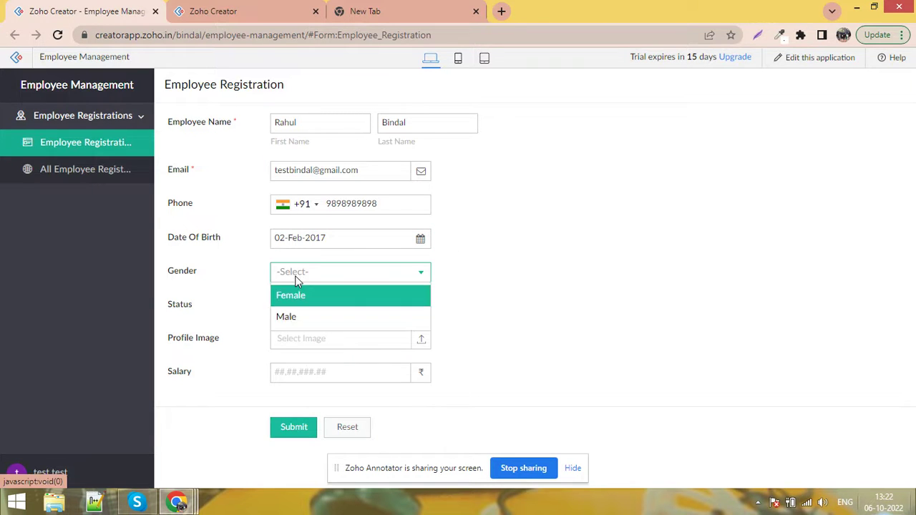
pyautogui.click(300, 300)
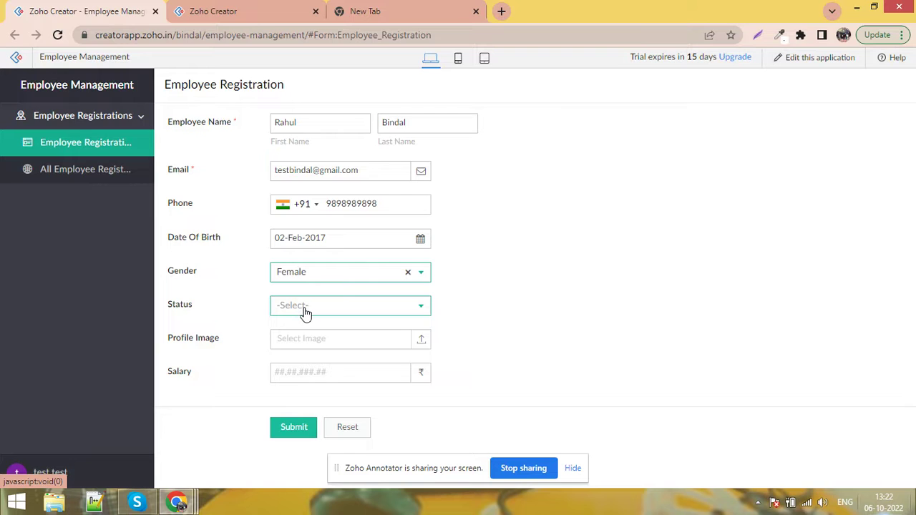
pyautogui.click(305, 314)
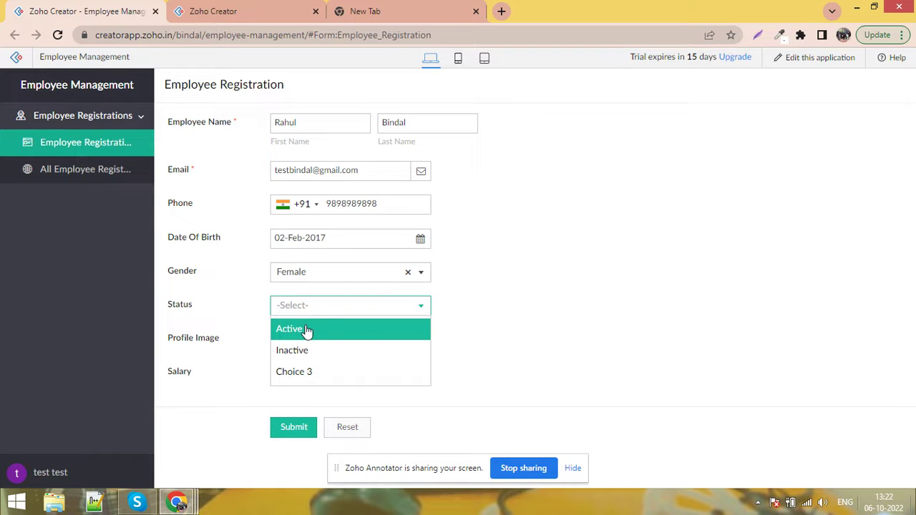
pyautogui.click(306, 329)
pyautogui.click(323, 309)
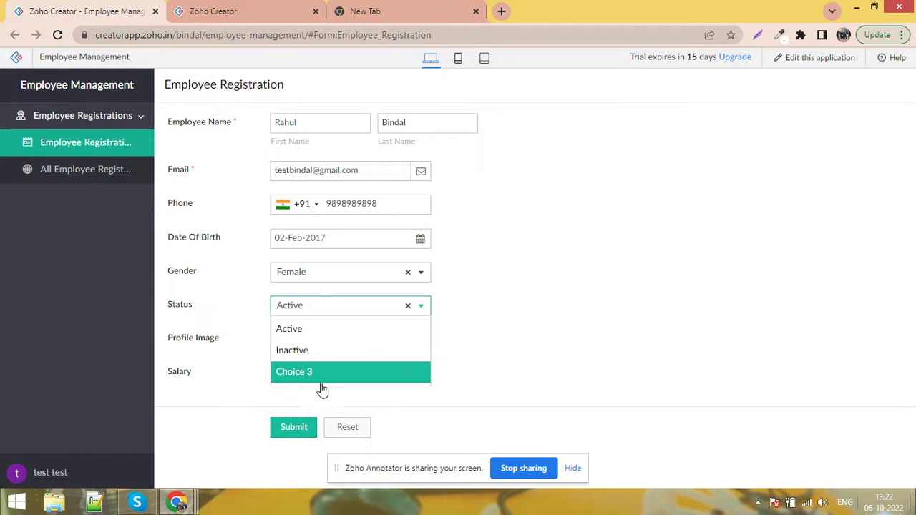
pyautogui.click(606, 294)
# Remove the Choice 3 option from the Status field, then reselect Active on the live form
pyautogui.click(206, 8)
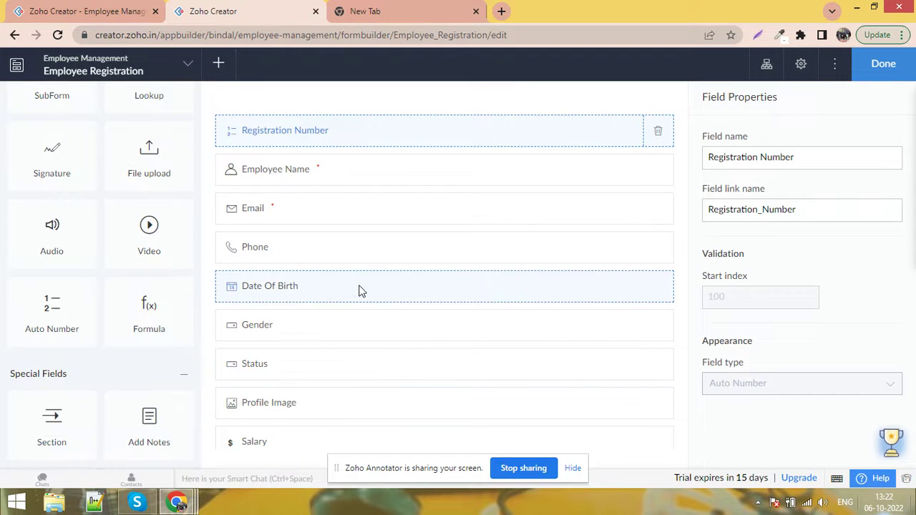
pyautogui.click(360, 362)
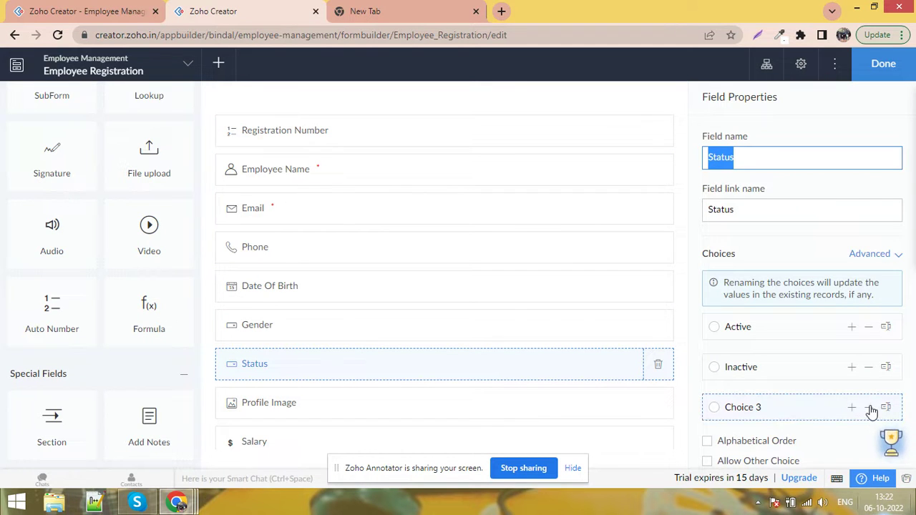
pyautogui.click(870, 407)
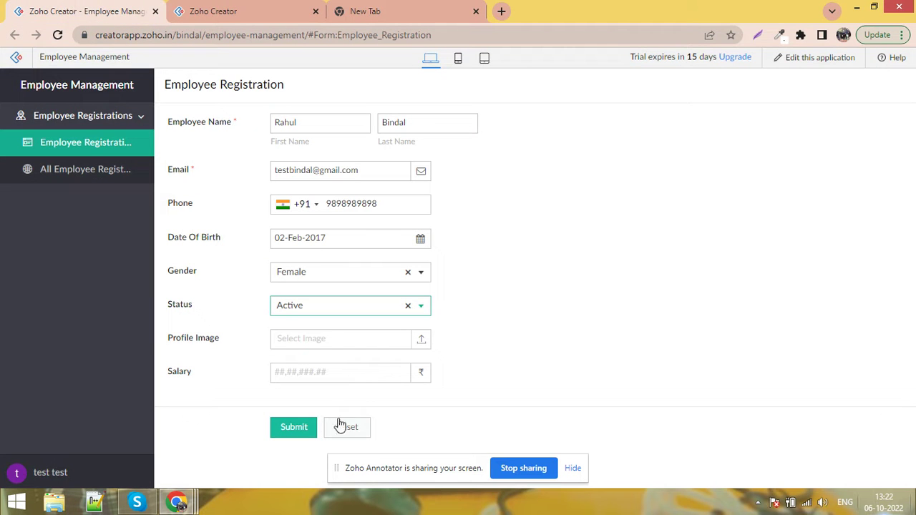
pyautogui.click(408, 306)
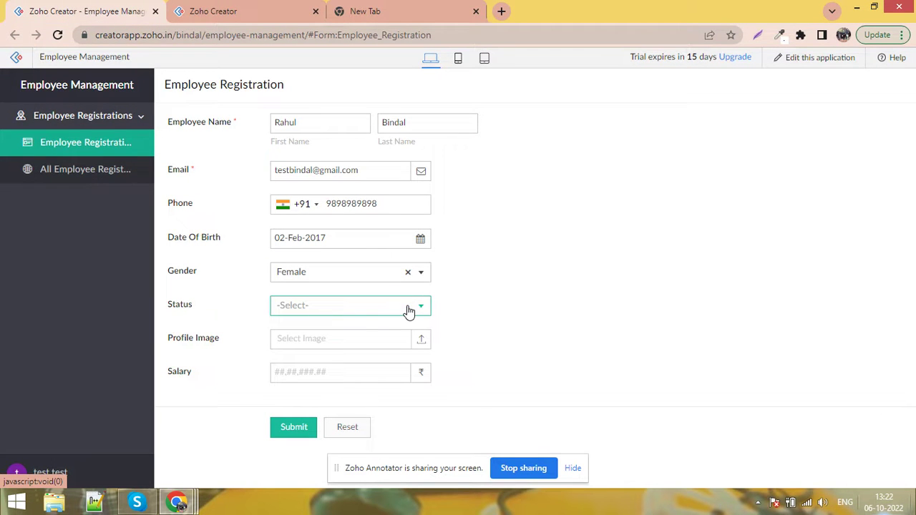
pyautogui.click(368, 311)
pyautogui.click(360, 336)
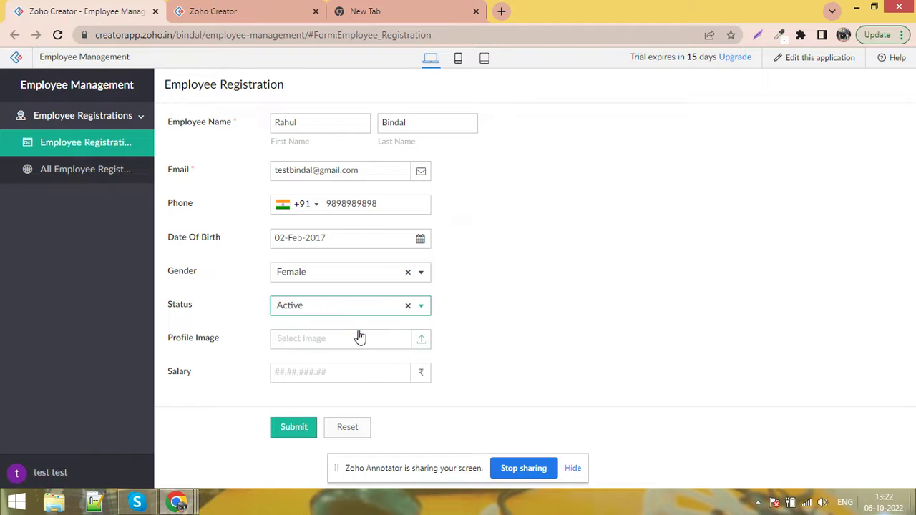
pyautogui.click(322, 342)
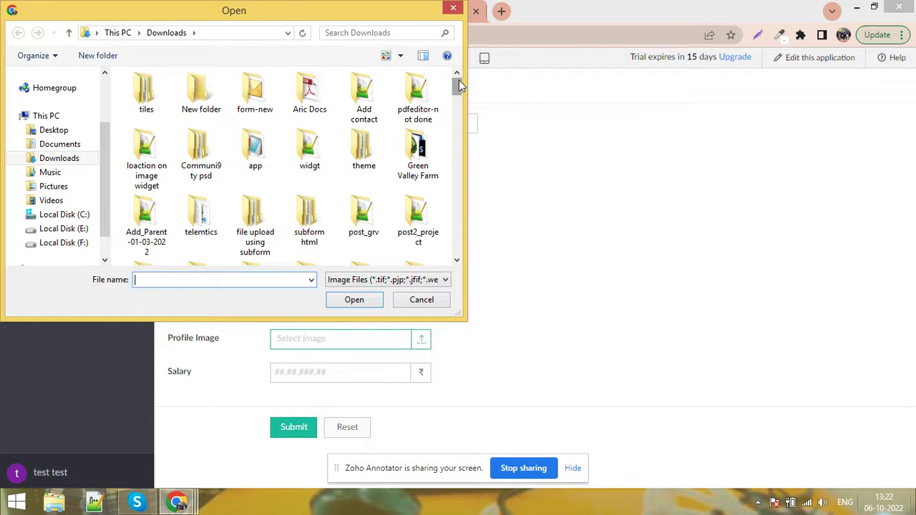
# Attach IMG_20220726_120705.jpg as the profile image, enter Salary 50,000 and submit
pyautogui.moveTo(460, 86); pyautogui.dragTo(456, 145)
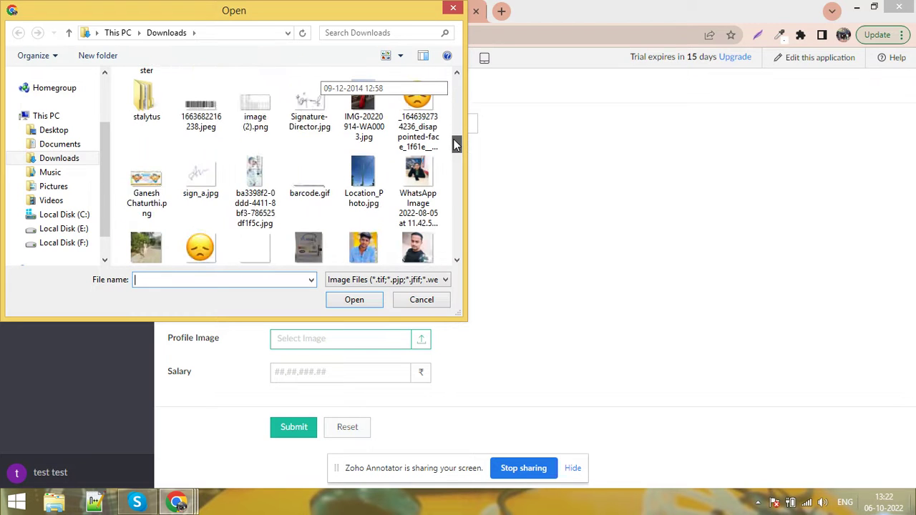
pyautogui.scroll(-3, 453, 146)
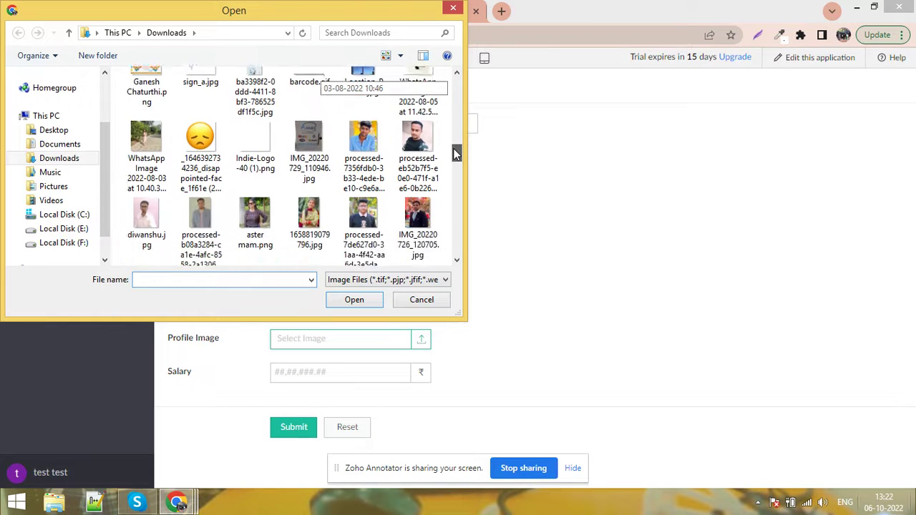
pyautogui.doubleClick(419, 202)
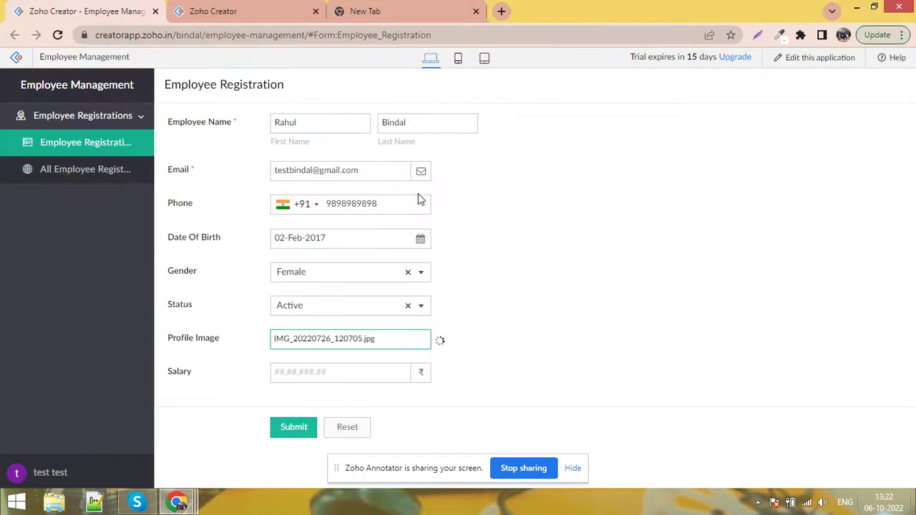
pyautogui.click(336, 371)
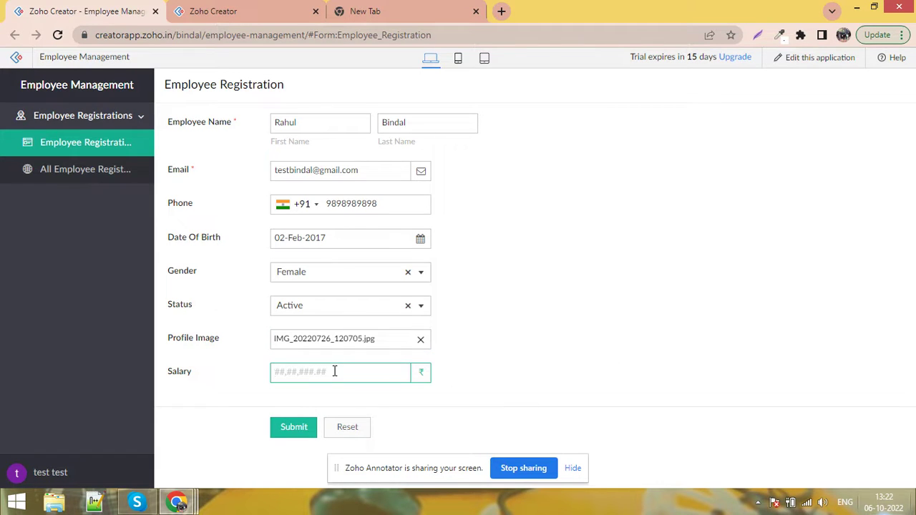
pyautogui.write('50000')
pyautogui.click(296, 428)
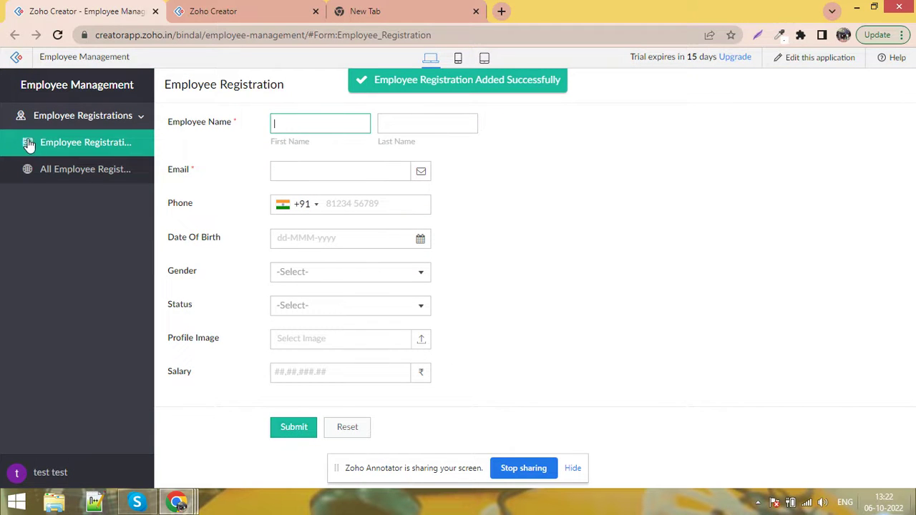
# Open the new record in All Employee Registrations and highlight its Registration Number 100
pyautogui.click(63, 170)
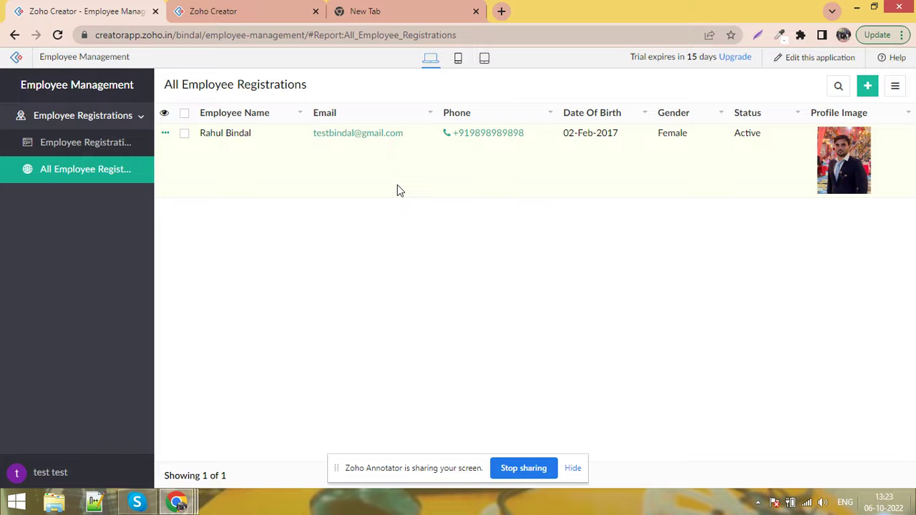
pyautogui.click(247, 173)
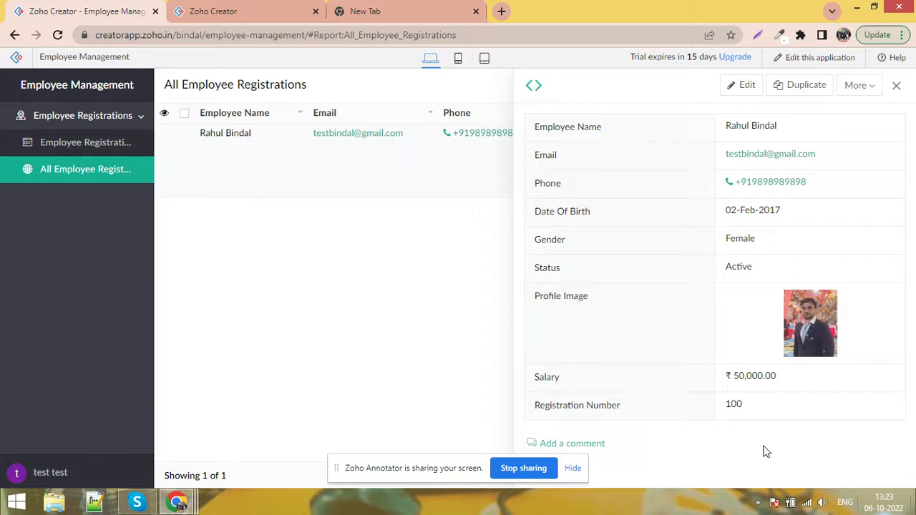
pyautogui.moveTo(752, 421); pyautogui.dragTo(724, 413)
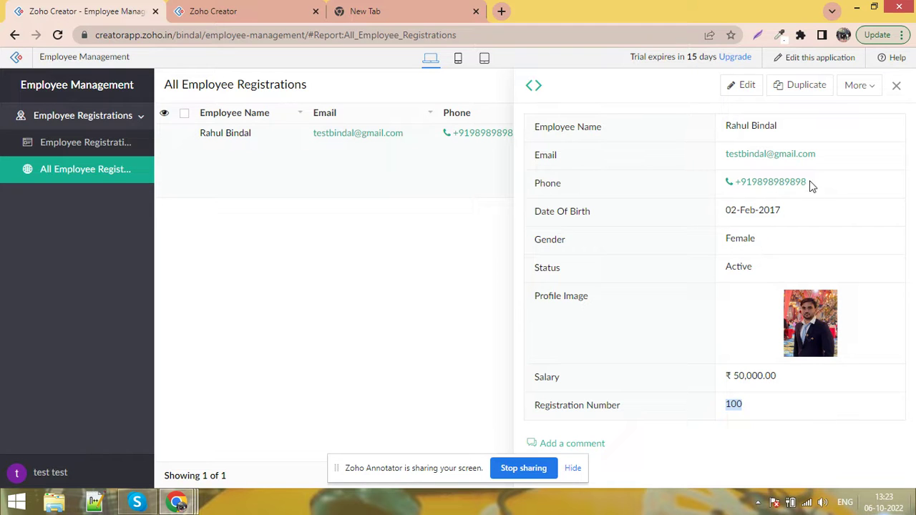
# Edit the employee record's Gender to Male, save the update, and close the details panel
pyautogui.click(740, 92)
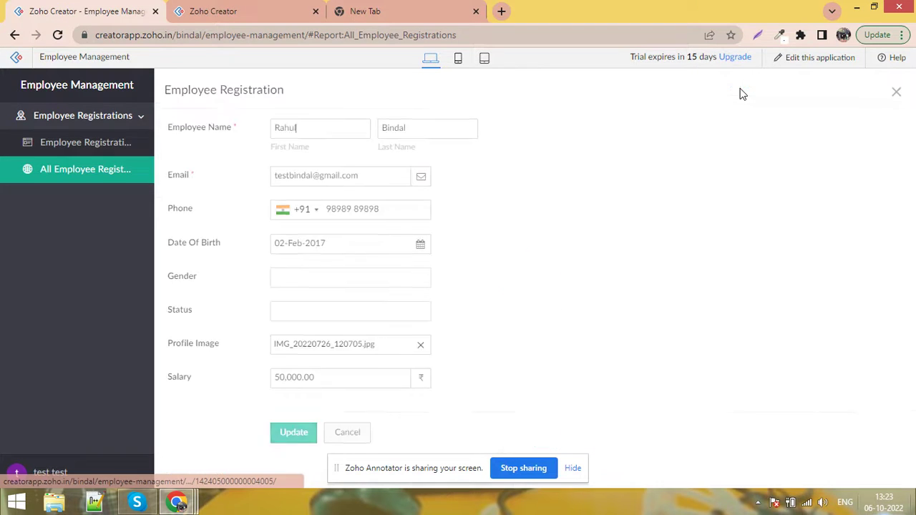
pyautogui.click(328, 279)
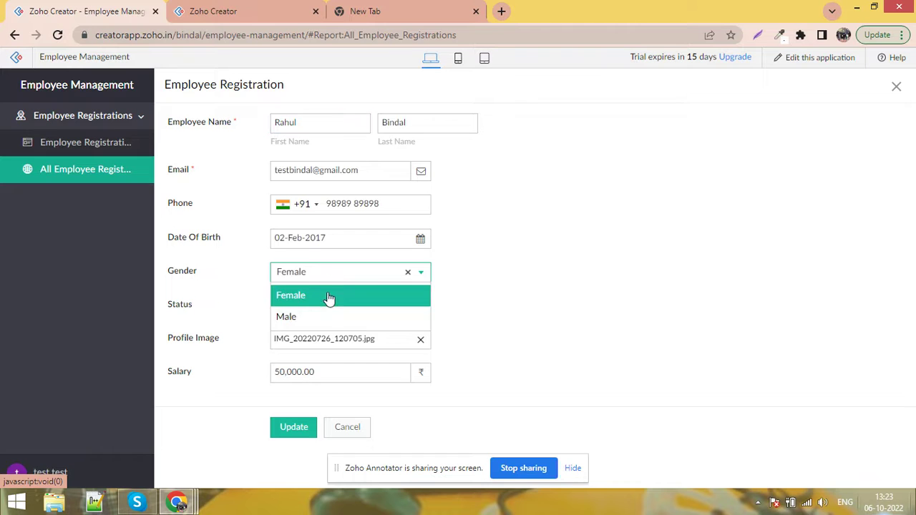
pyautogui.click(321, 321)
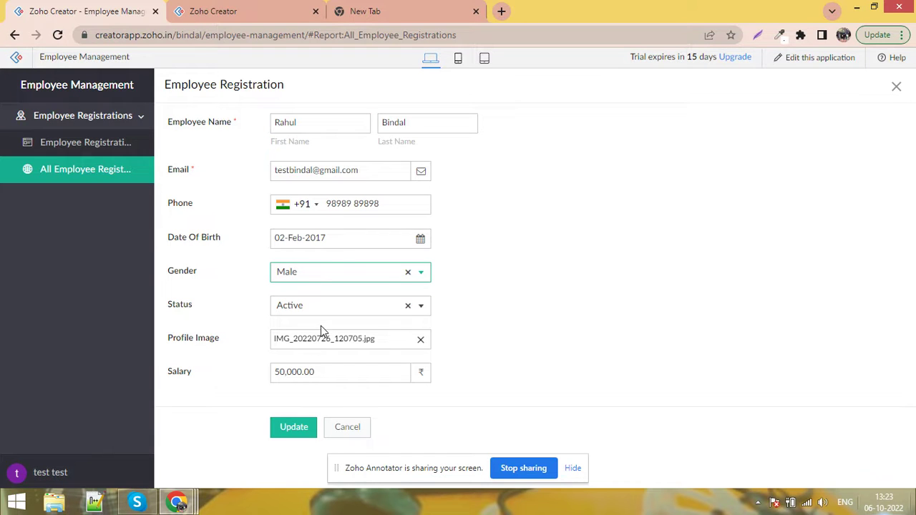
pyautogui.click(290, 429)
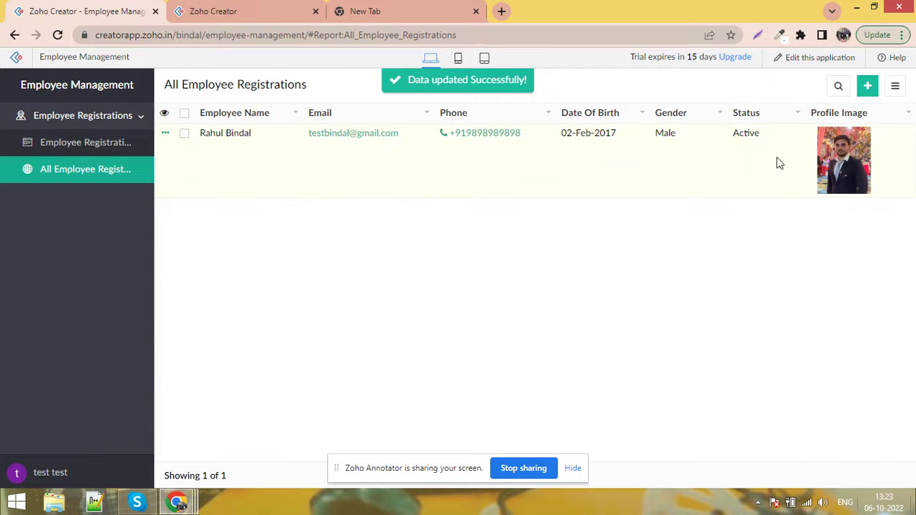
pyautogui.click(779, 164)
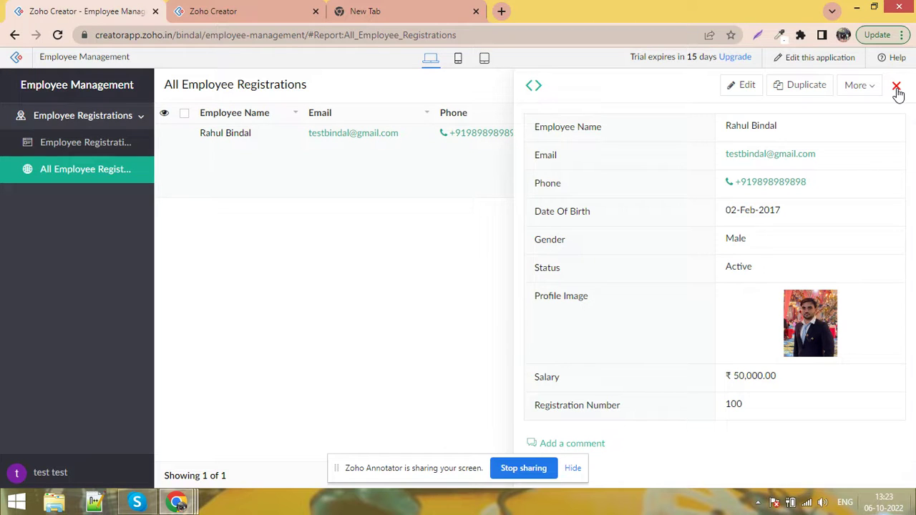
pyautogui.click(896, 87)
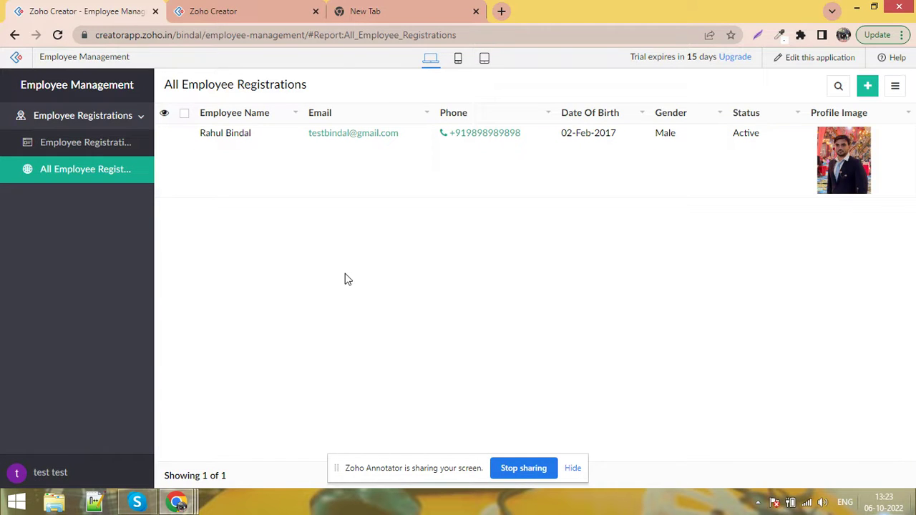
# Finish editing the Employee Registration form fields and return to the builder
pyautogui.click(206, 10)
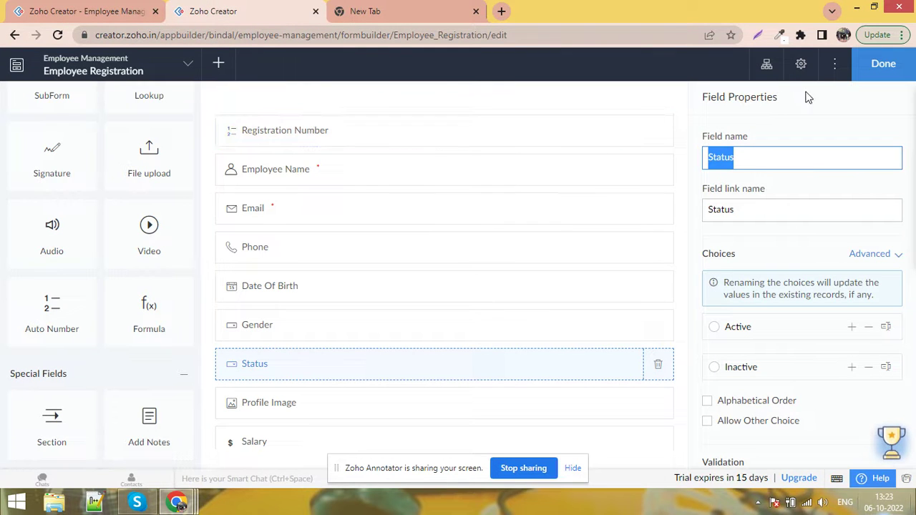
pyautogui.click(880, 63)
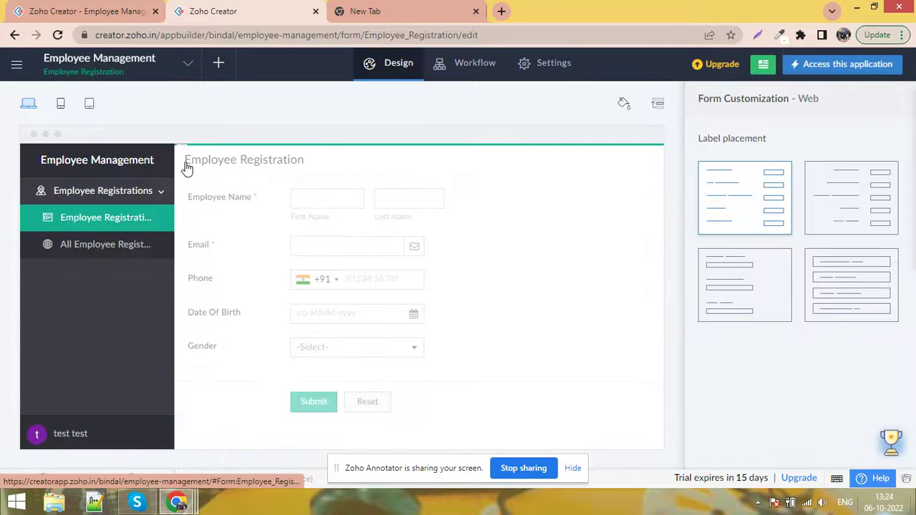
pyautogui.click(218, 66)
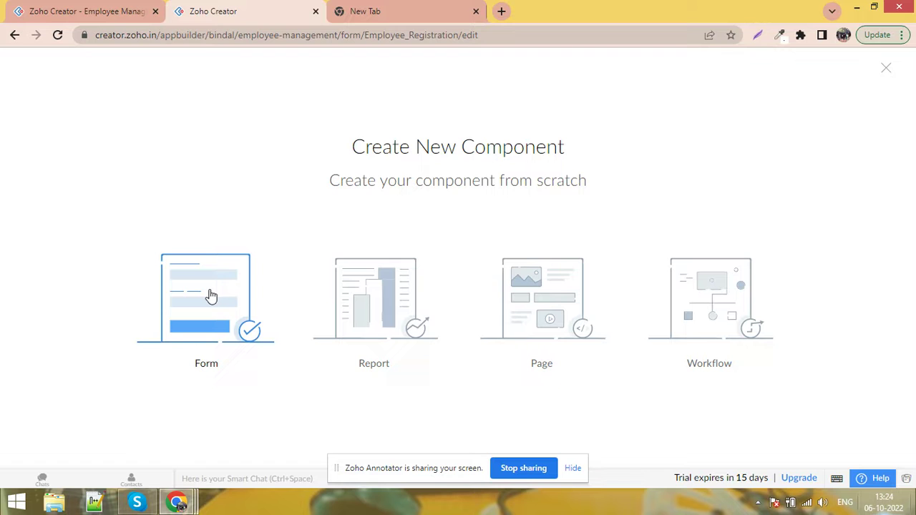
pyautogui.click(886, 69)
pyautogui.click(43, 11)
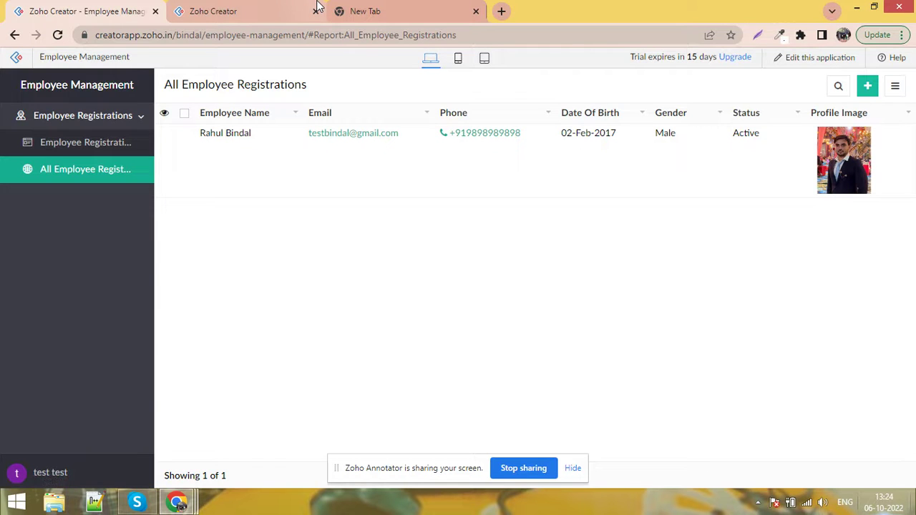
pyautogui.click(274, 8)
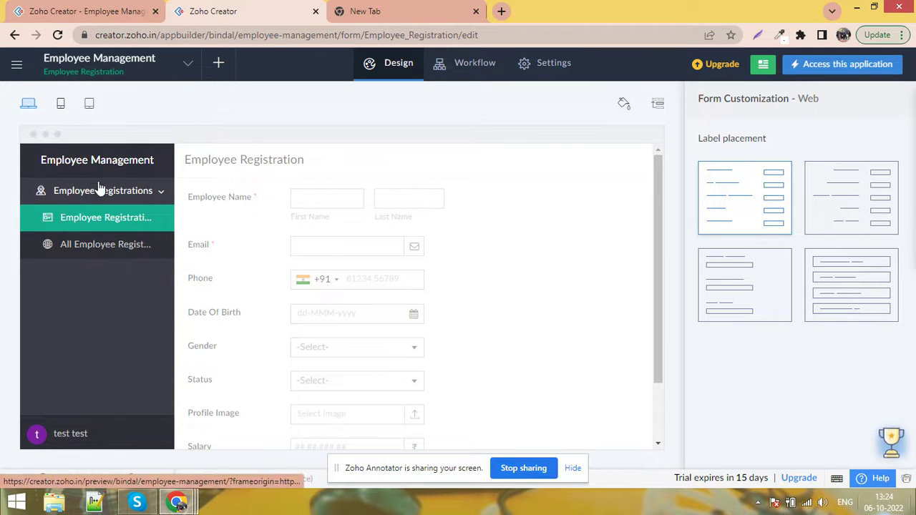
# Create a new blank form from scratch named Salary Calculation
pyautogui.click(218, 66)
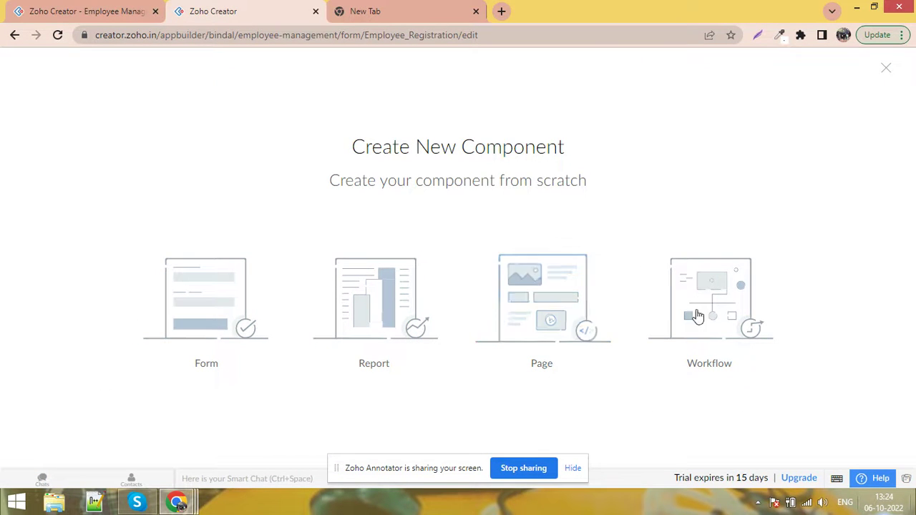
pyautogui.click(182, 302)
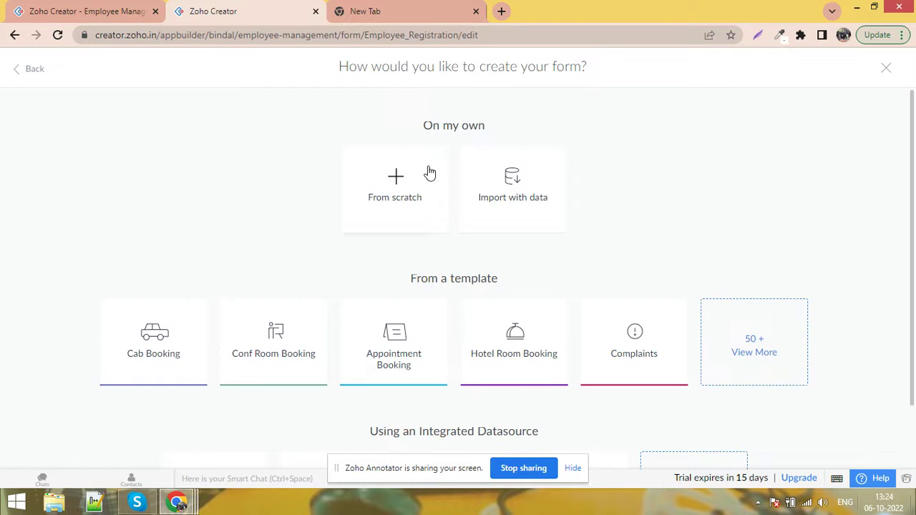
pyautogui.click(401, 186)
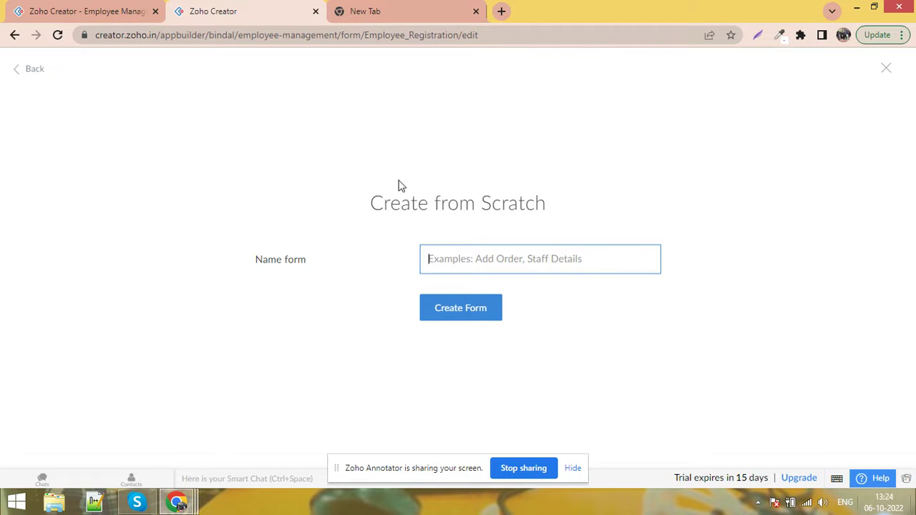
pyautogui.write('Salary Calculation')
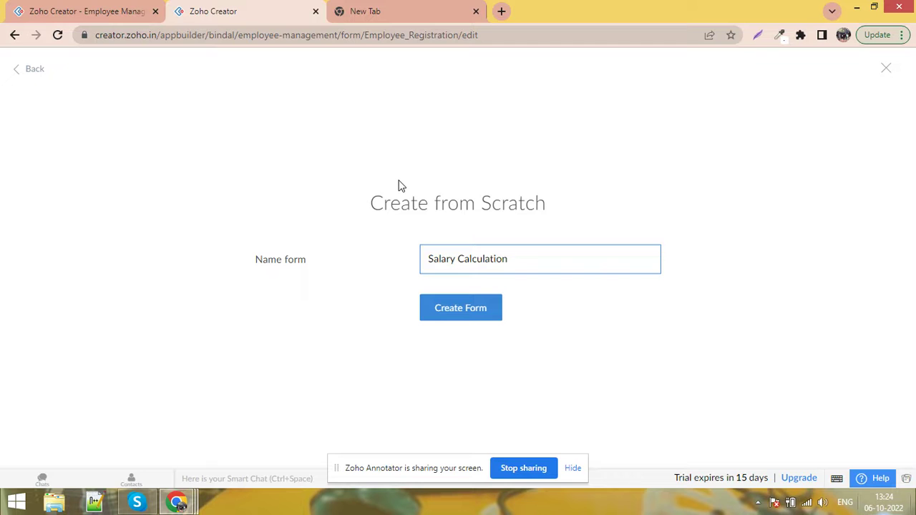
pyautogui.click(462, 315)
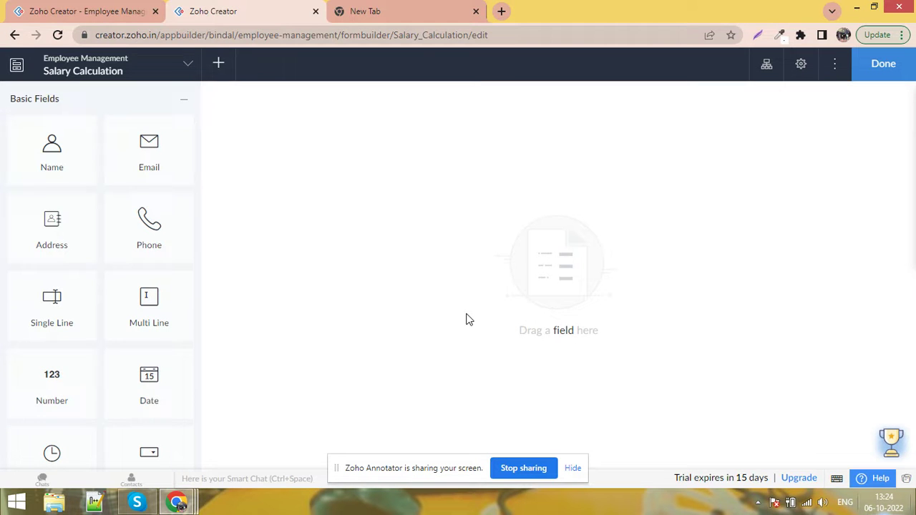
pyautogui.click(46, 7)
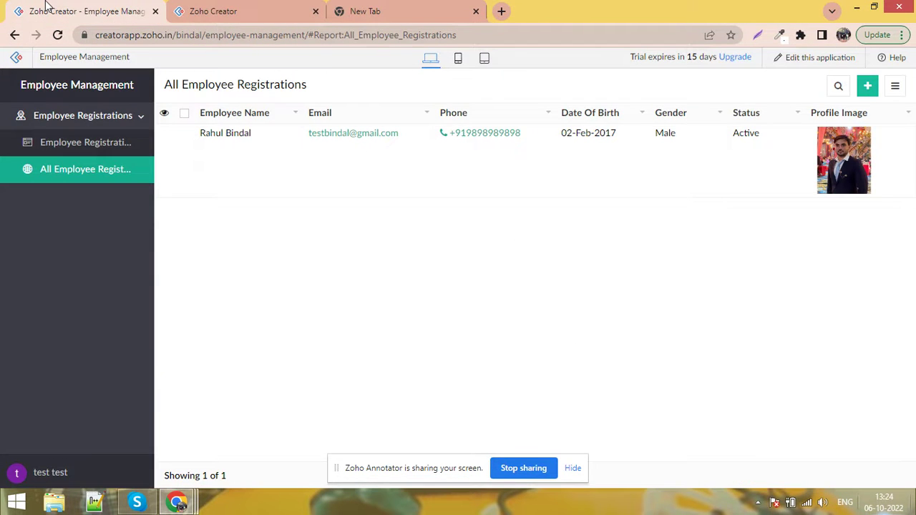
# Reload the app and open the empty Salary Calculation form from the Salary Calculations section
pyautogui.click(58, 35)
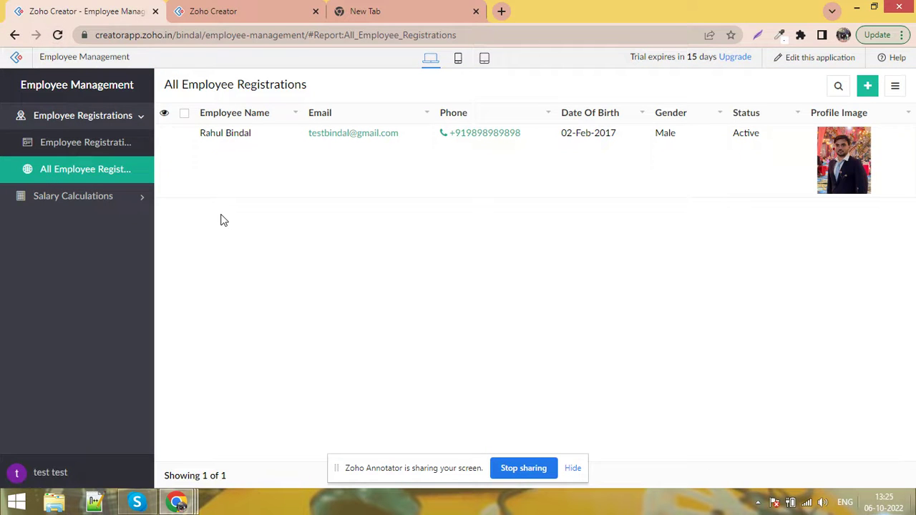
pyautogui.click(134, 207)
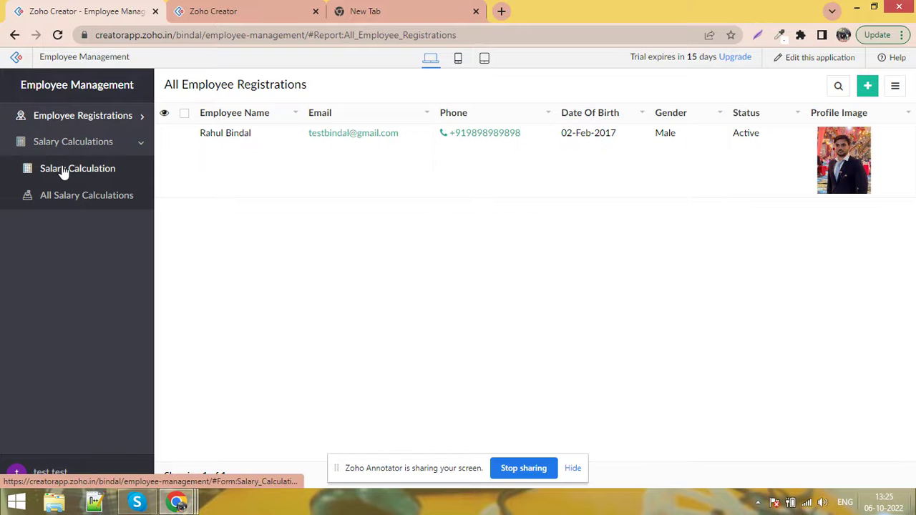
pyautogui.click(255, 10)
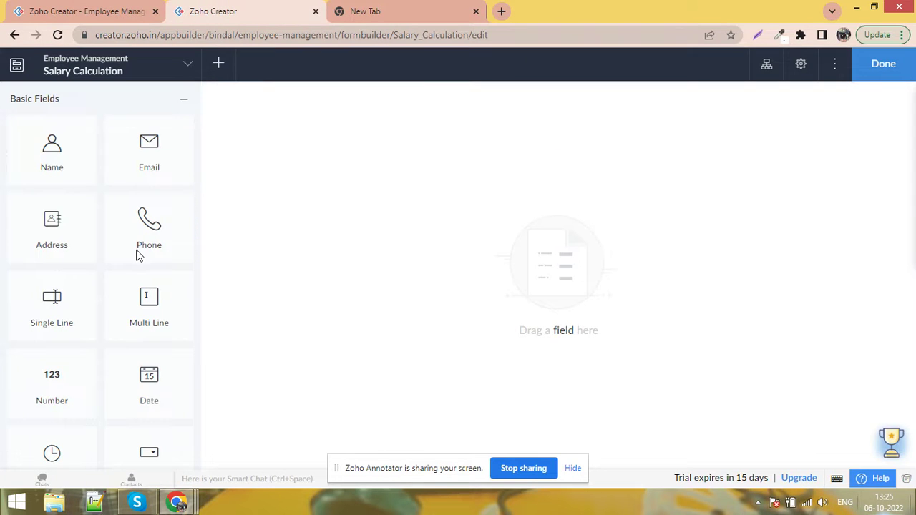
pyautogui.moveTo(198, 167); pyautogui.dragTo(213, 309)
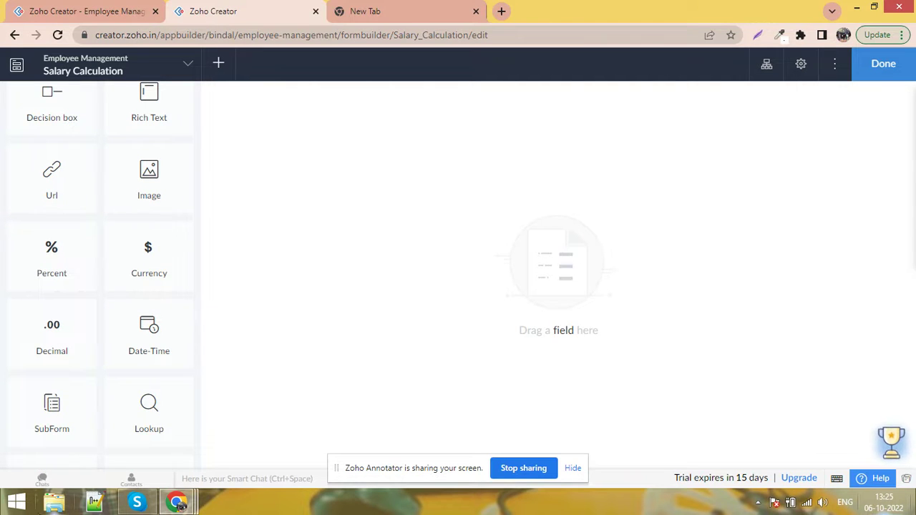
# Add a lookup to Employee Registration's Employee Name field and rename it 'Employee Name'
pyautogui.moveTo(146, 398); pyautogui.dragTo(354, 172)
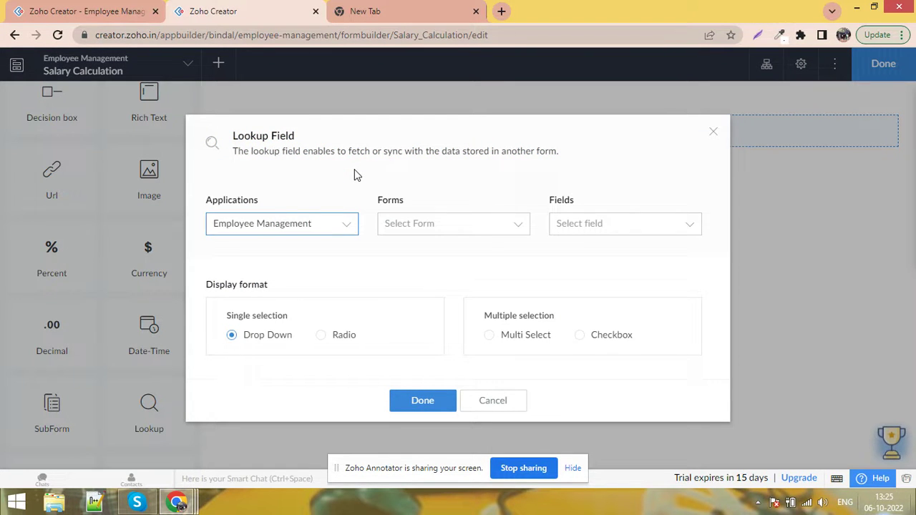
pyautogui.click(431, 226)
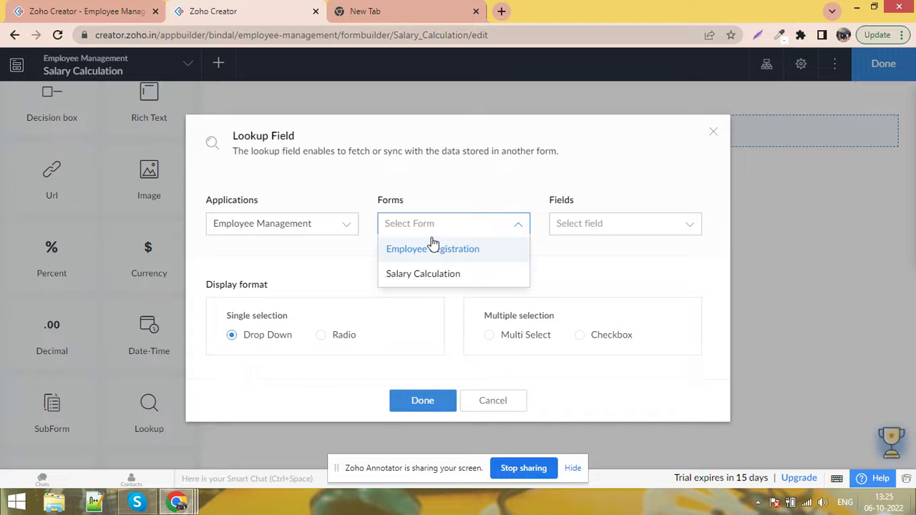
pyautogui.click(439, 254)
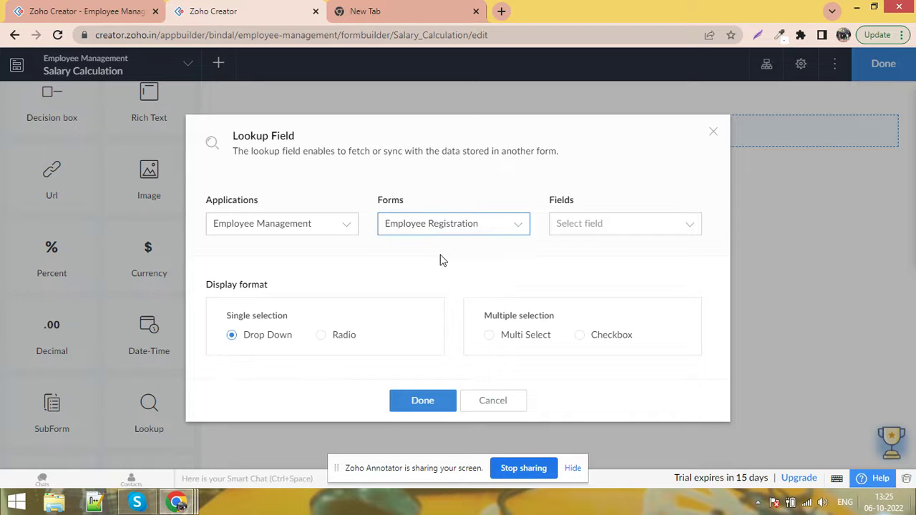
pyautogui.click(605, 229)
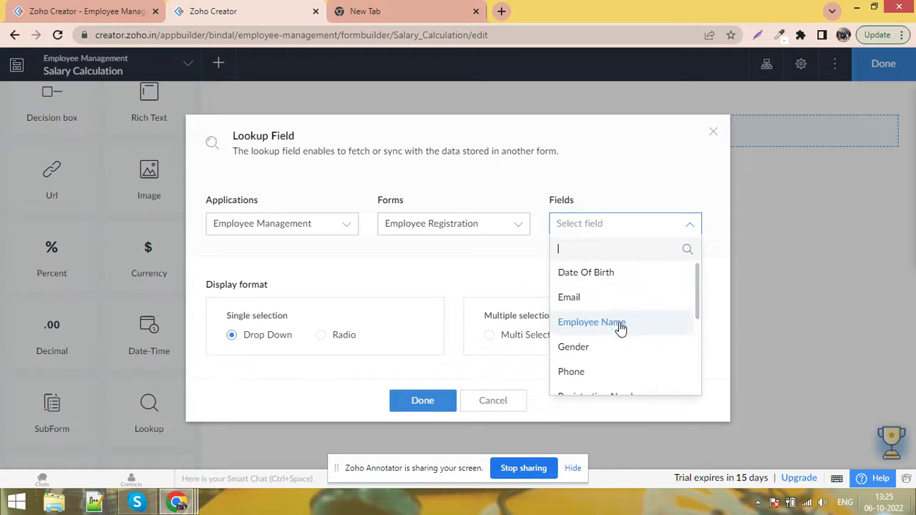
pyautogui.click(619, 323)
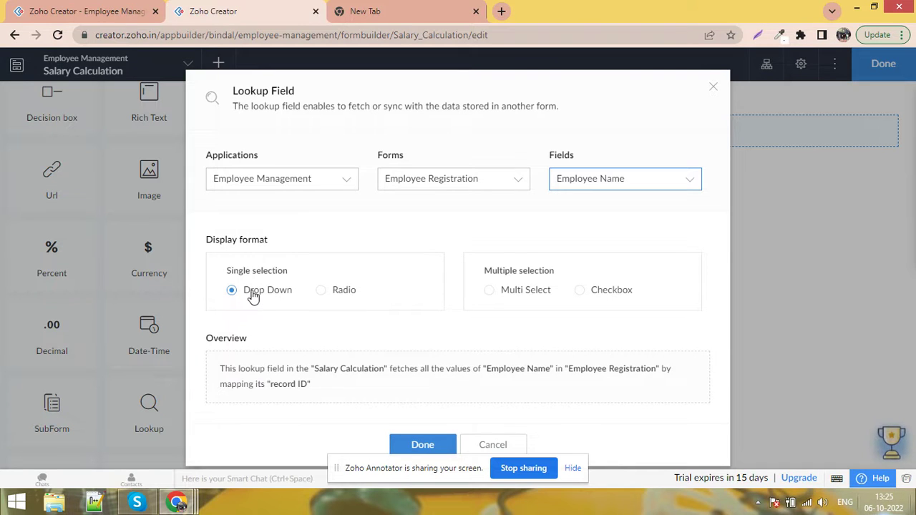
pyautogui.click(423, 446)
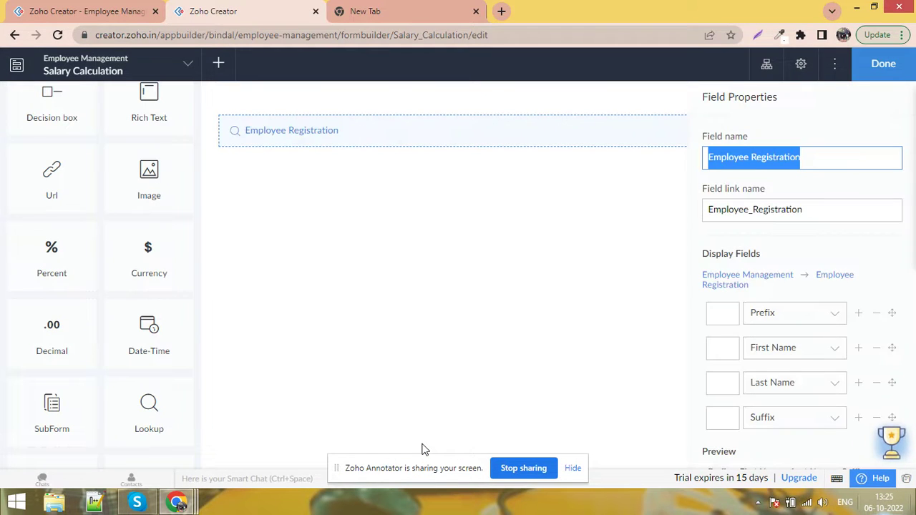
pyautogui.press('BackSpace')
pyautogui.press('BackSpace')
pyautogui.press('BackSpace')
pyautogui.press('BackSpace')
pyautogui.press('BackSpace')
pyautogui.press('BackSpace')
pyautogui.press('BackSpace')
pyautogui.press('BackSpace')
pyautogui.press('BackSpace')
pyautogui.press('BackSpace')
pyautogui.press('BackSpace')
pyautogui.press('BackSpace')
pyautogui.write('Name')
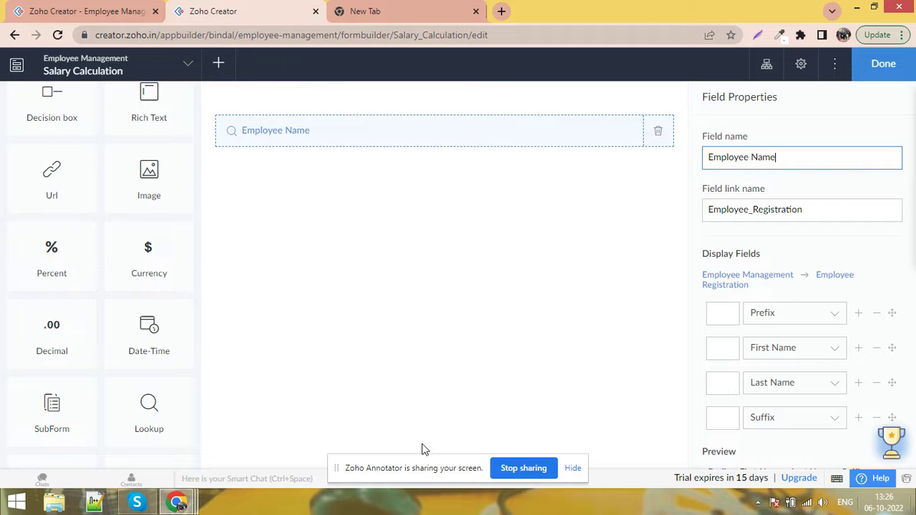
# Check which employees the live Salary Calculation form's Employee Name lookup offers
pyautogui.click(414, 403)
pyautogui.click(22, 10)
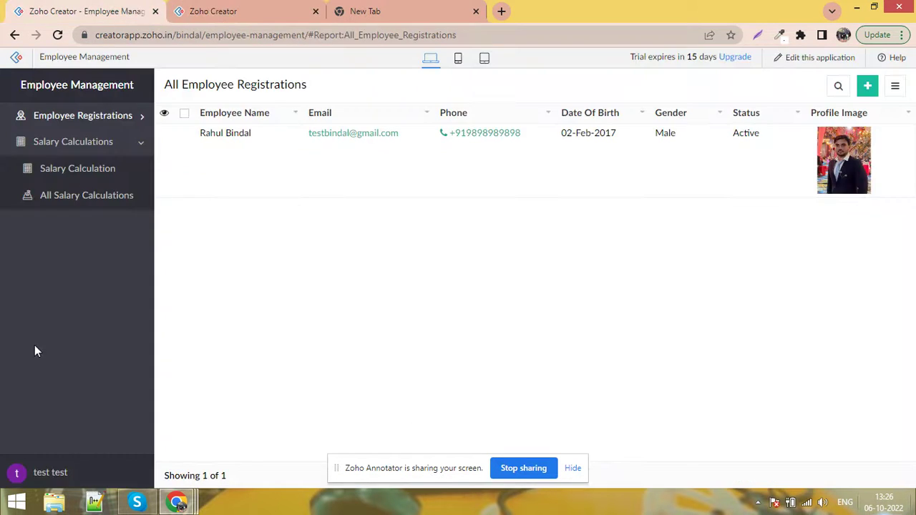
pyautogui.click(113, 175)
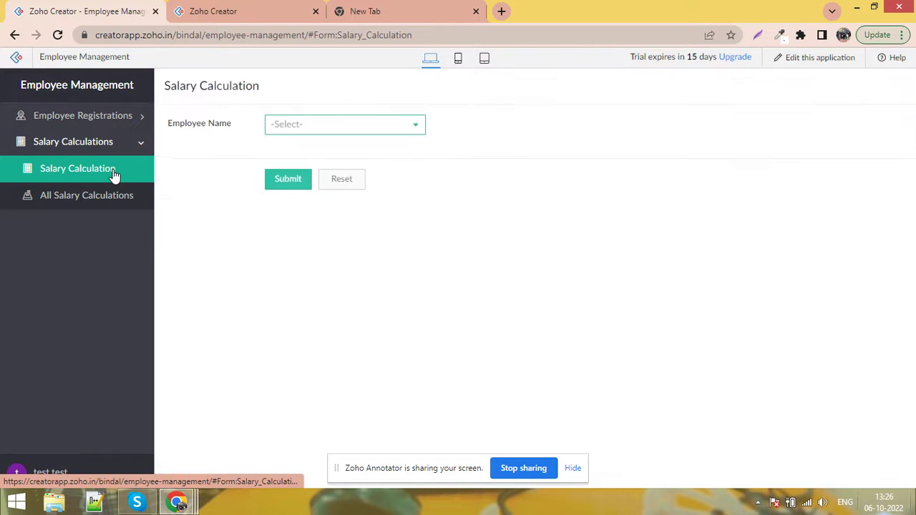
pyautogui.click(334, 126)
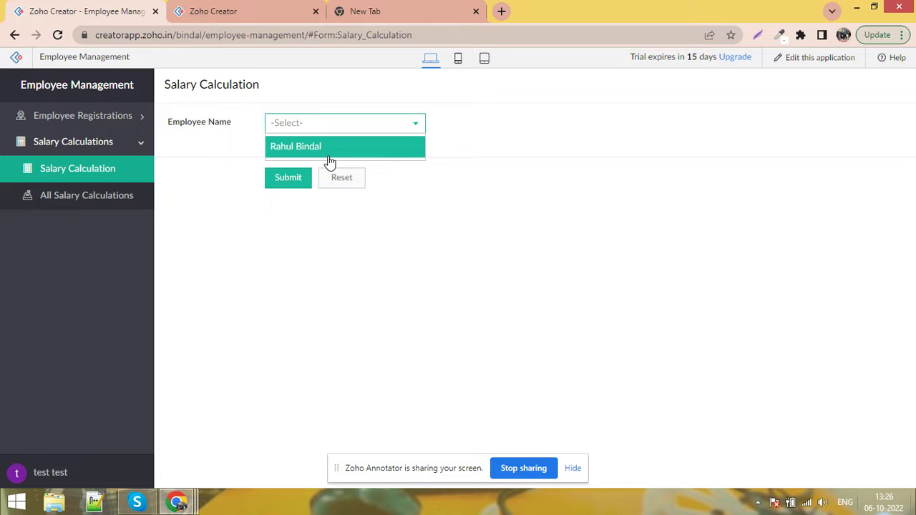
pyautogui.click(122, 125)
# Register a new Active employee with first and last name 'test' and an e-mail address
pyautogui.click(122, 120)
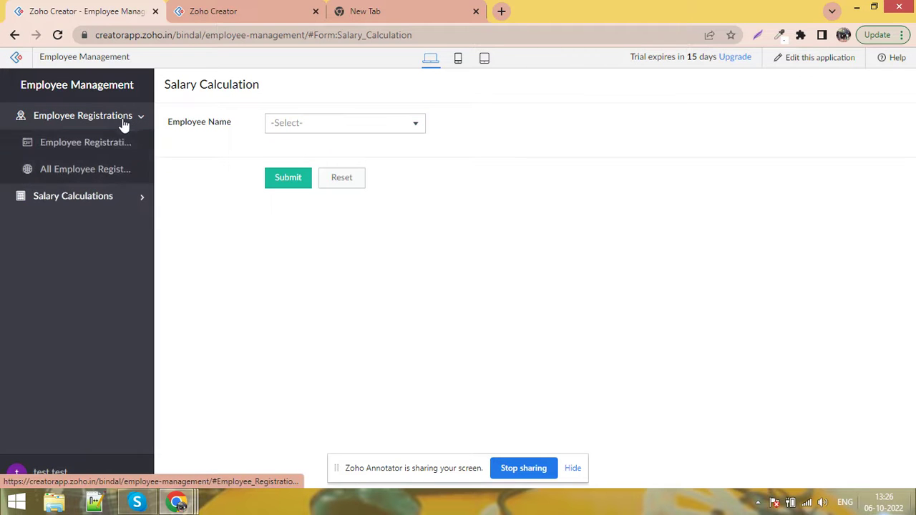
pyautogui.click(102, 145)
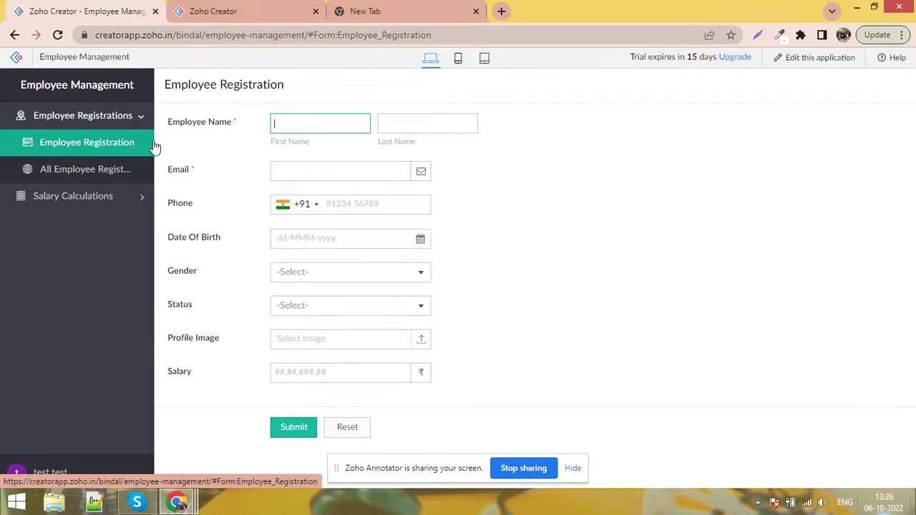
pyautogui.write('test')
pyautogui.press('Tab')
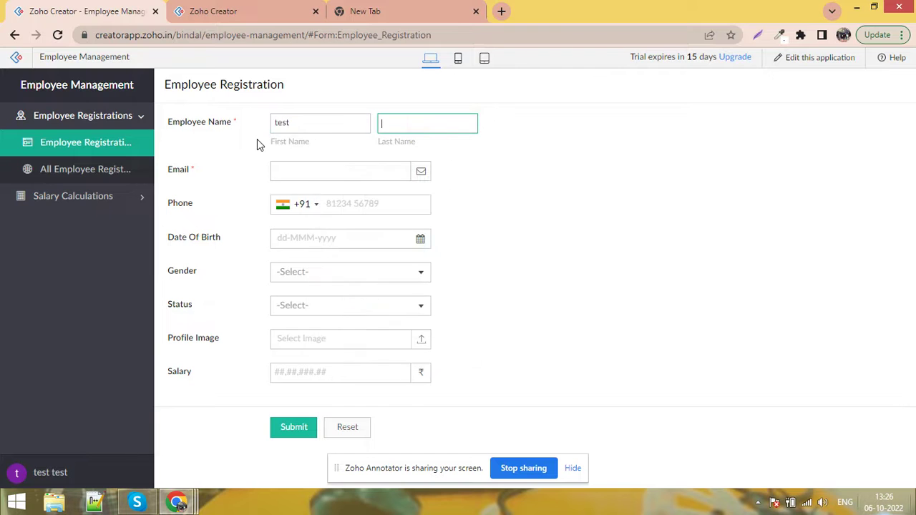
pyautogui.write('test')
pyautogui.press('Tab')
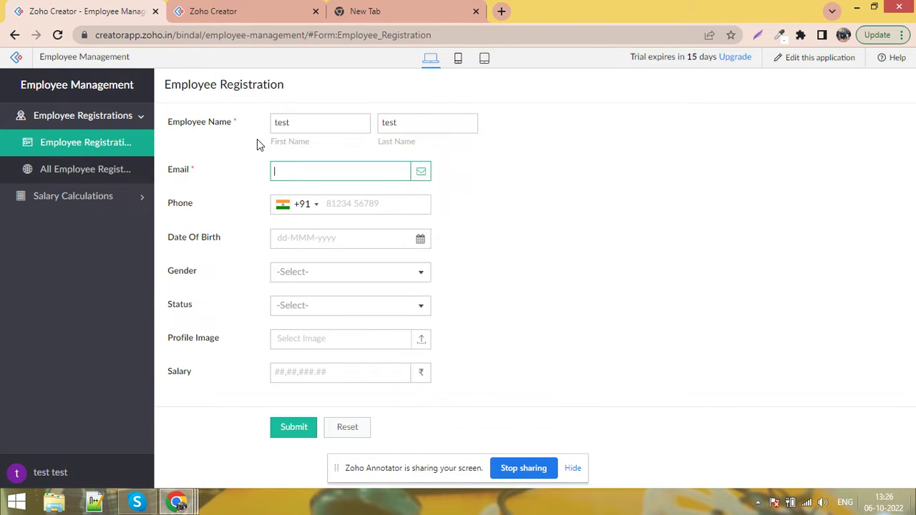
pyautogui.write('test@')
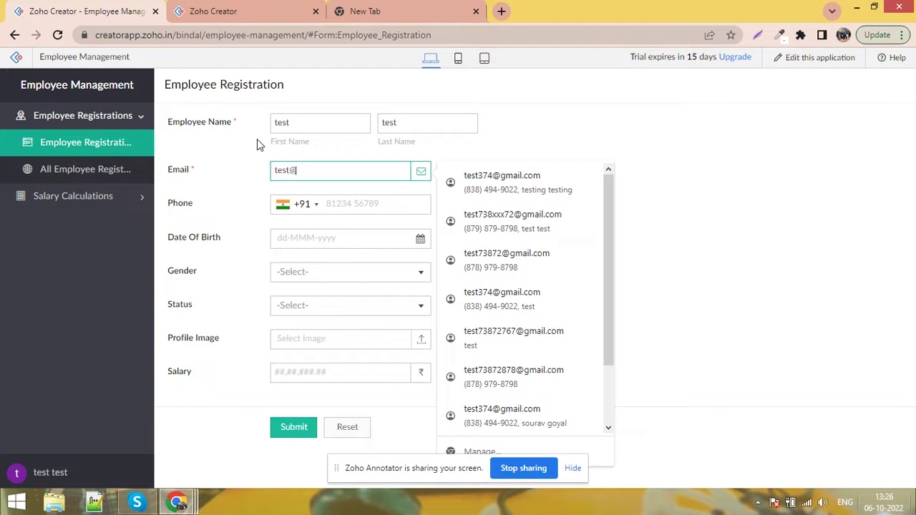
pyautogui.write('gmail.com')
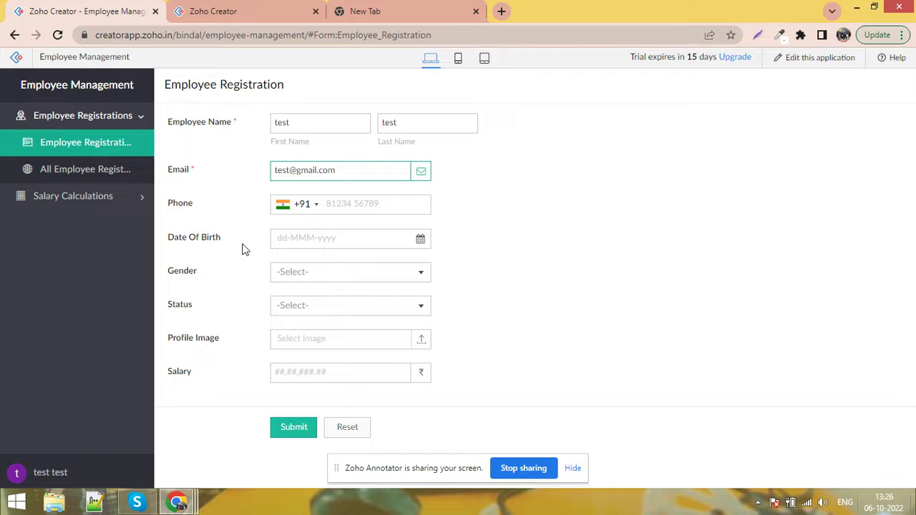
pyautogui.click(324, 315)
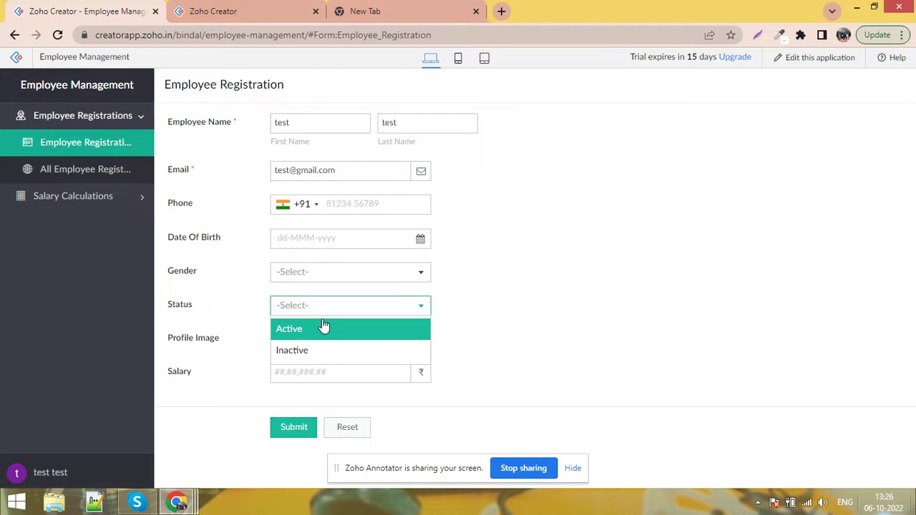
pyautogui.click(324, 328)
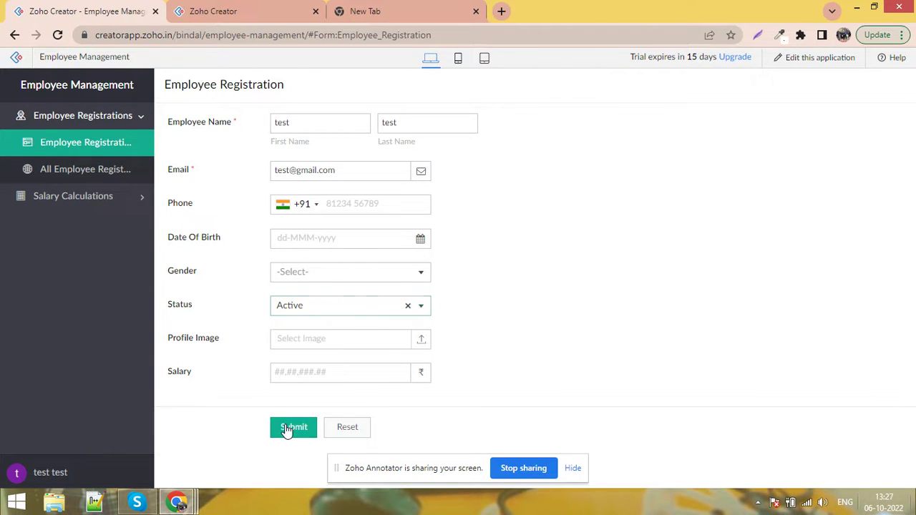
pyautogui.click(286, 429)
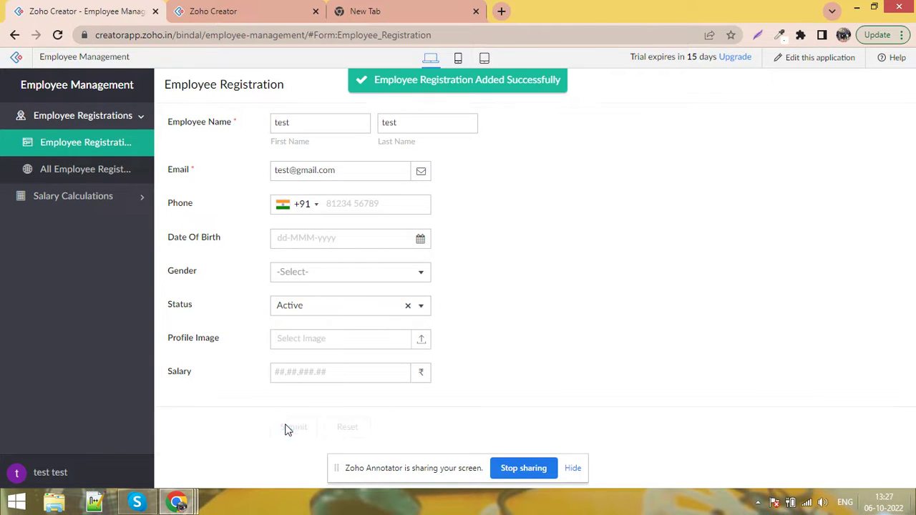
# Confirm the new employee appears in the Salary Calculation Employee Name lookup
pyautogui.click(86, 199)
pyautogui.click(86, 175)
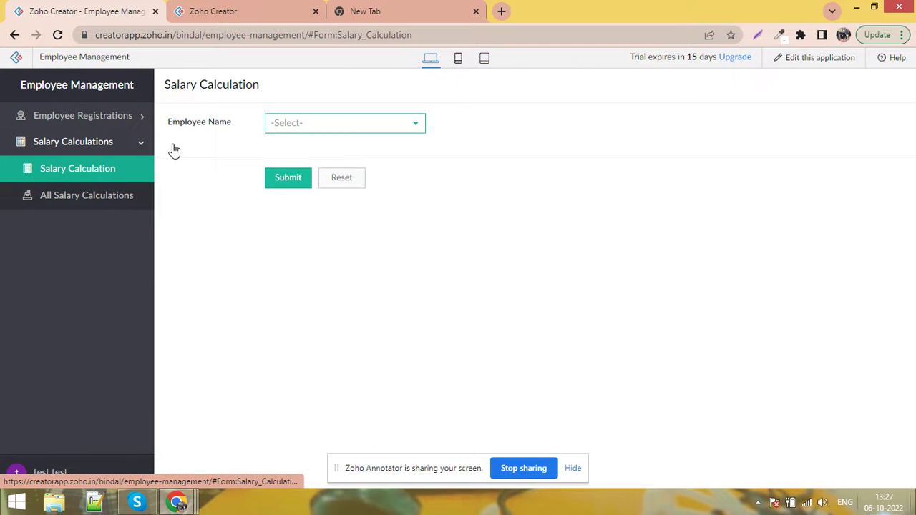
pyautogui.click(353, 127)
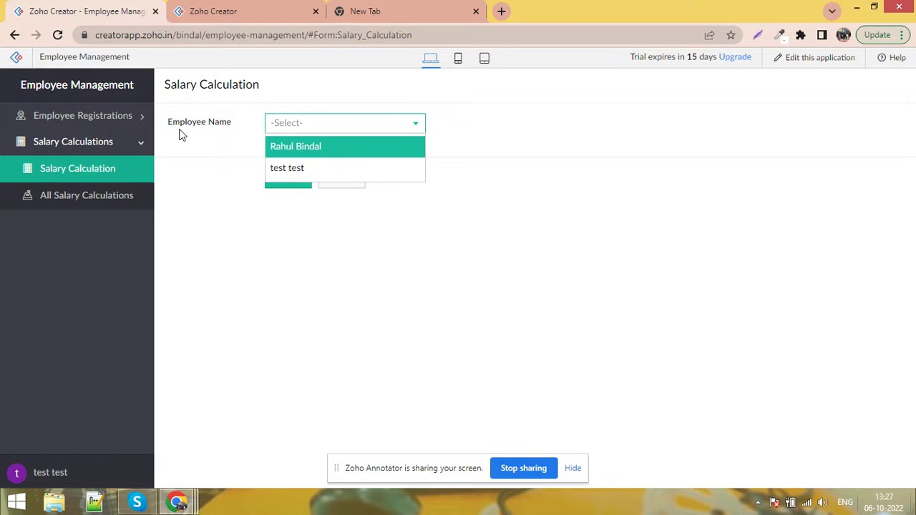
pyautogui.click(189, 11)
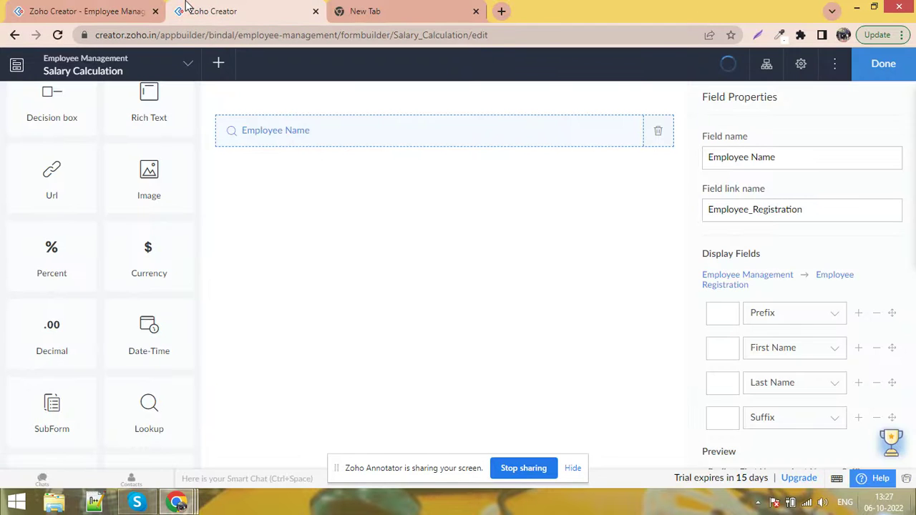
# Add a currency field named 'Salary' below Employee Name
pyautogui.moveTo(147, 272); pyautogui.dragTo(364, 172)
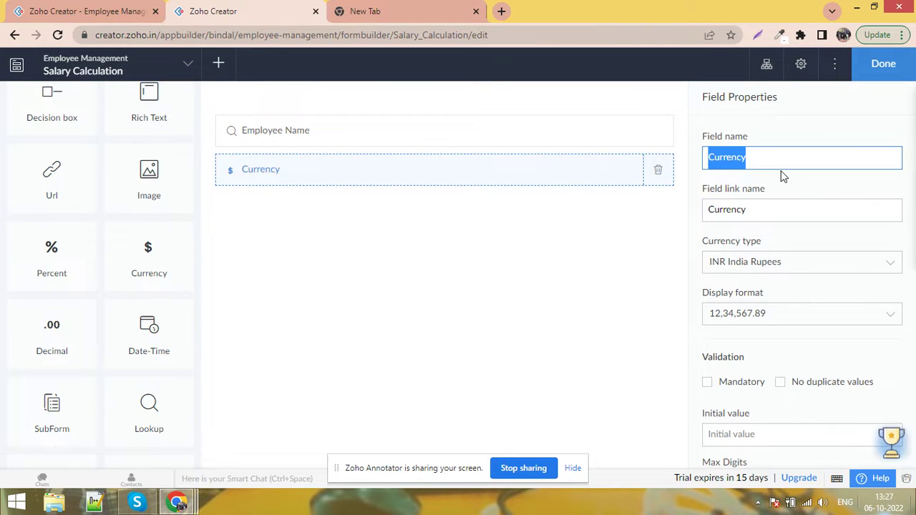
pyautogui.write('Salary')
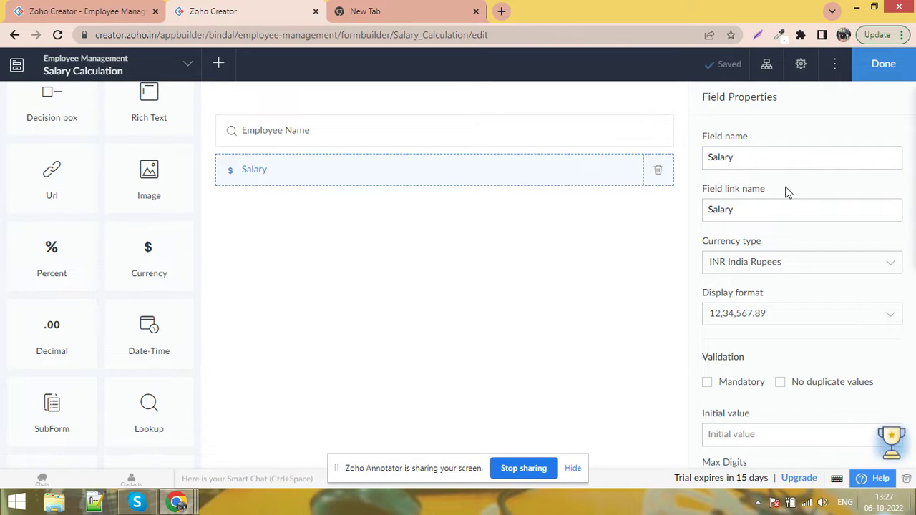
pyautogui.moveTo(913, 197); pyautogui.dragTo(913, 197)
pyautogui.scroll(-1, 914, 305)
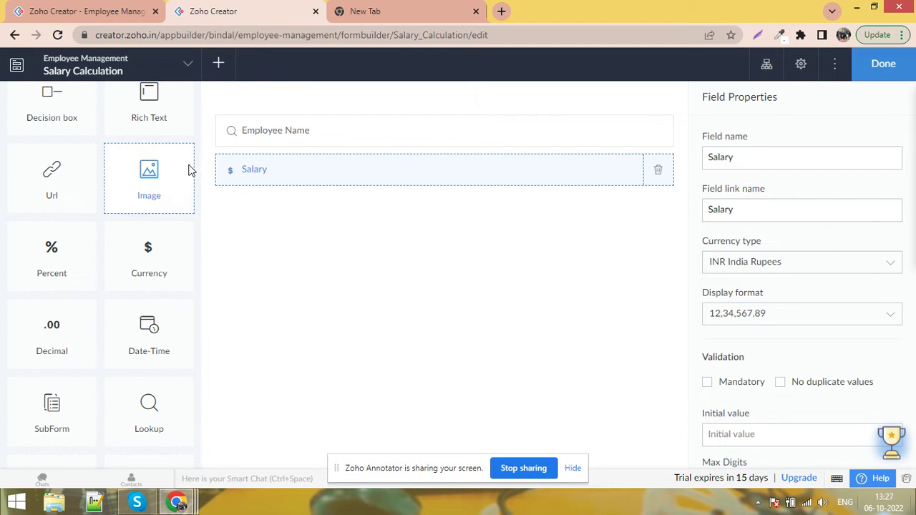
pyautogui.moveTo(200, 230); pyautogui.dragTo(200, 116)
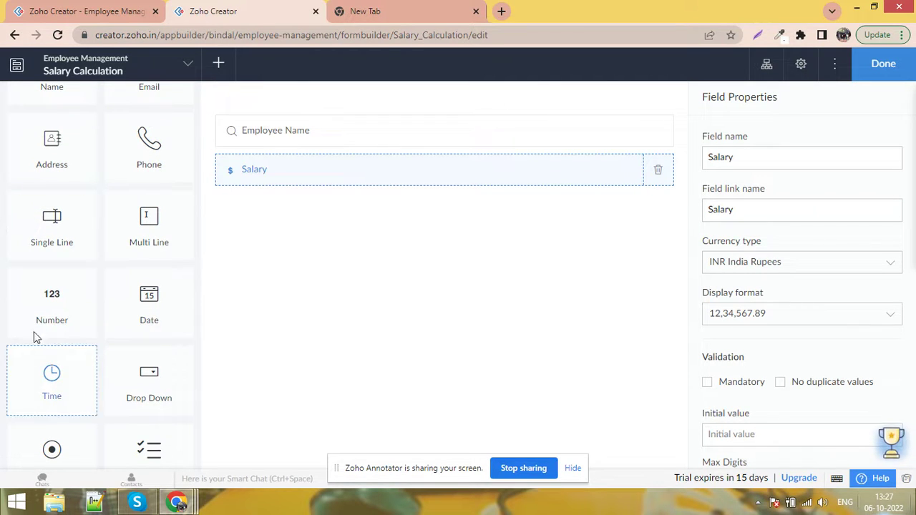
# Add a number field named 'Number Of Working Days' below Salary
pyautogui.moveTo(41, 300); pyautogui.dragTo(344, 210)
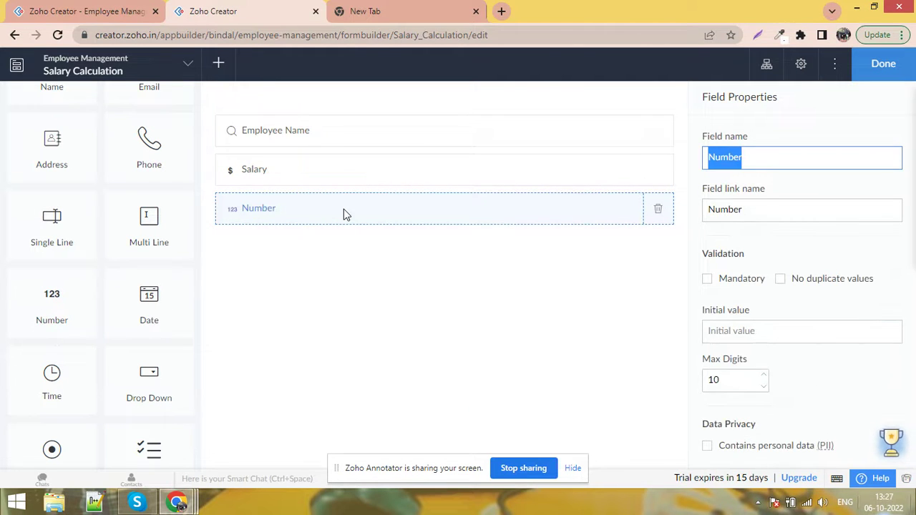
pyautogui.write('Number ')
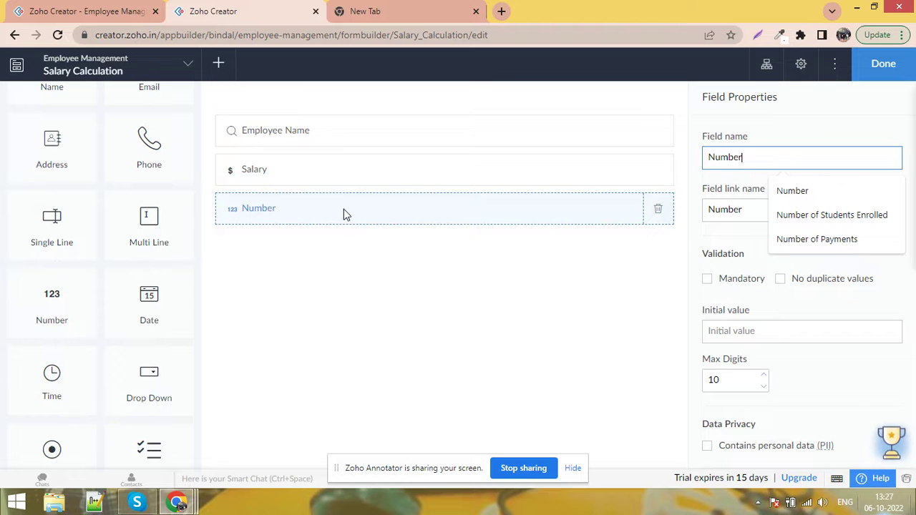
pyautogui.write('Of')
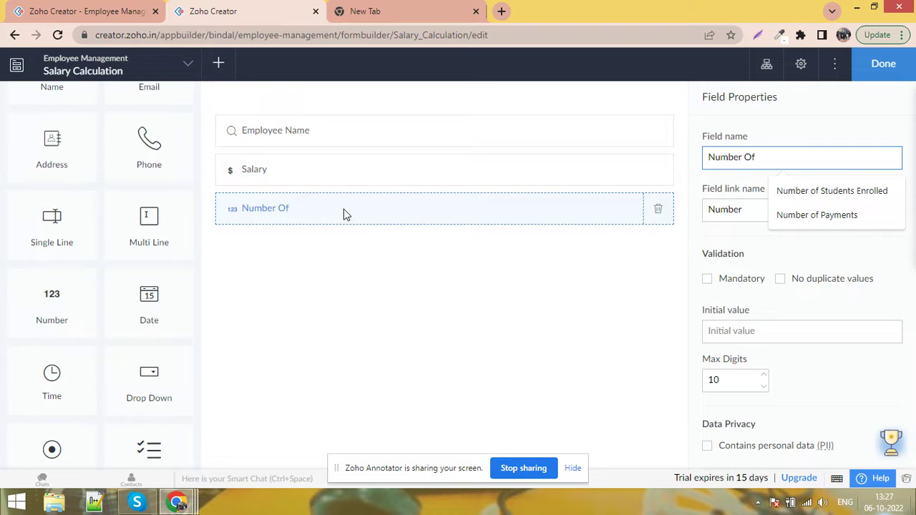
pyautogui.write(' working ')
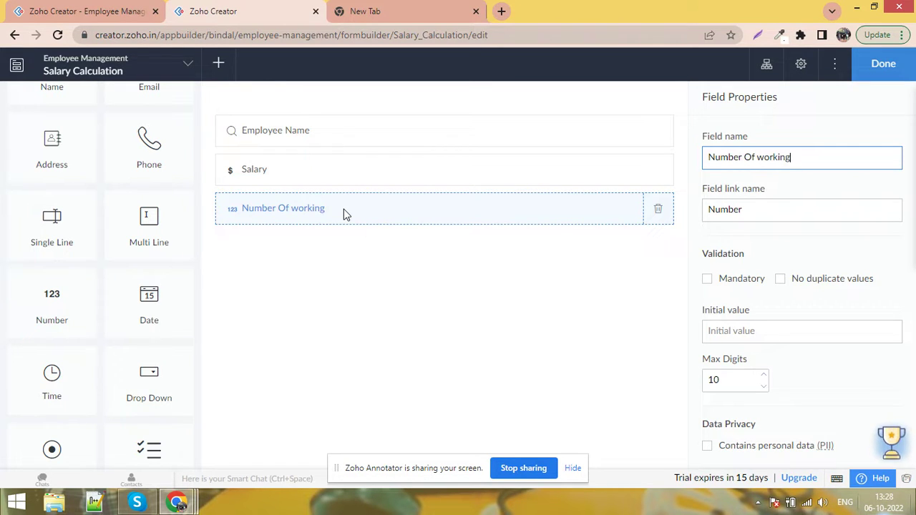
pyautogui.write('Days')
pyautogui.hotkey('shift', 'Right')
pyautogui.write('W')
pyautogui.click(447, 315)
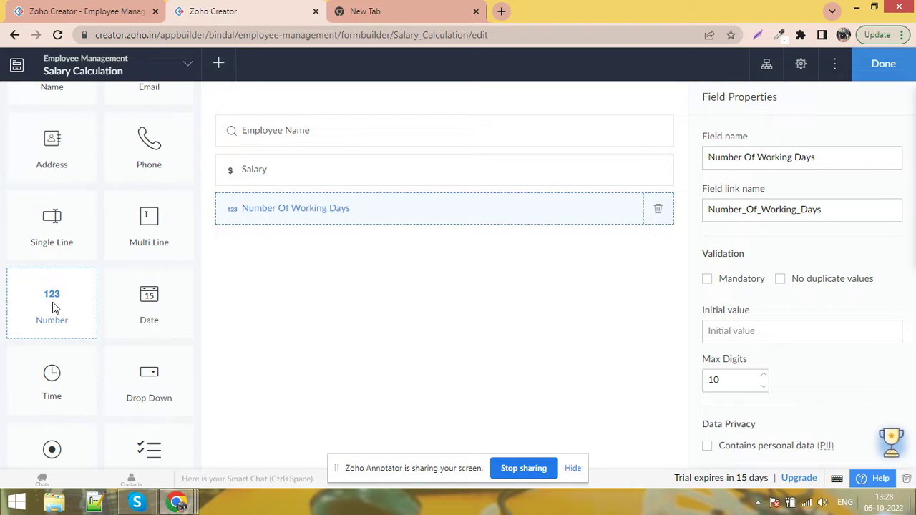
# Add a number field named 'Leave Days' below Number Of Working Days
pyautogui.moveTo(55, 308); pyautogui.dragTo(292, 248)
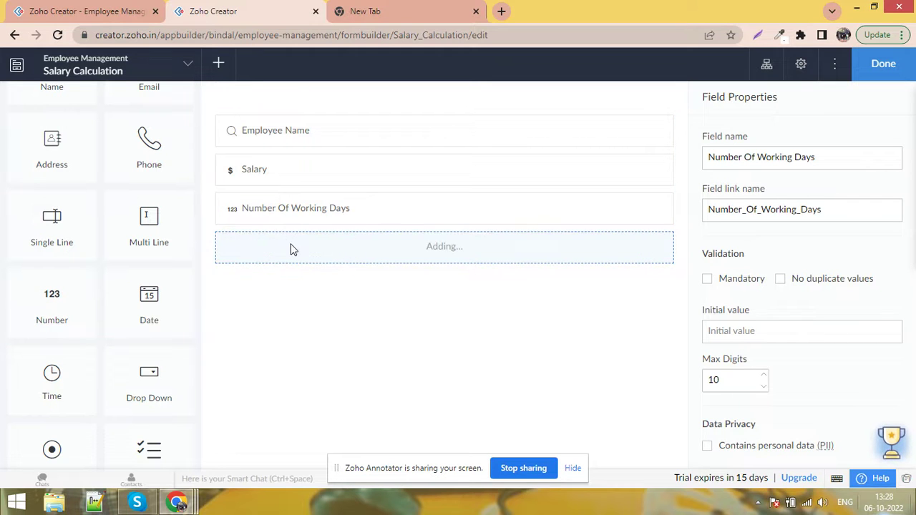
pyautogui.write('L')
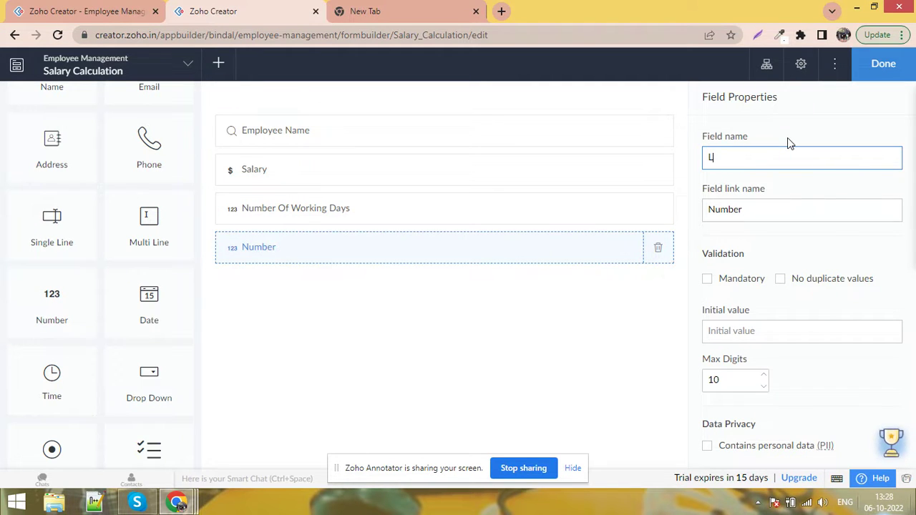
pyautogui.write('eave Days')
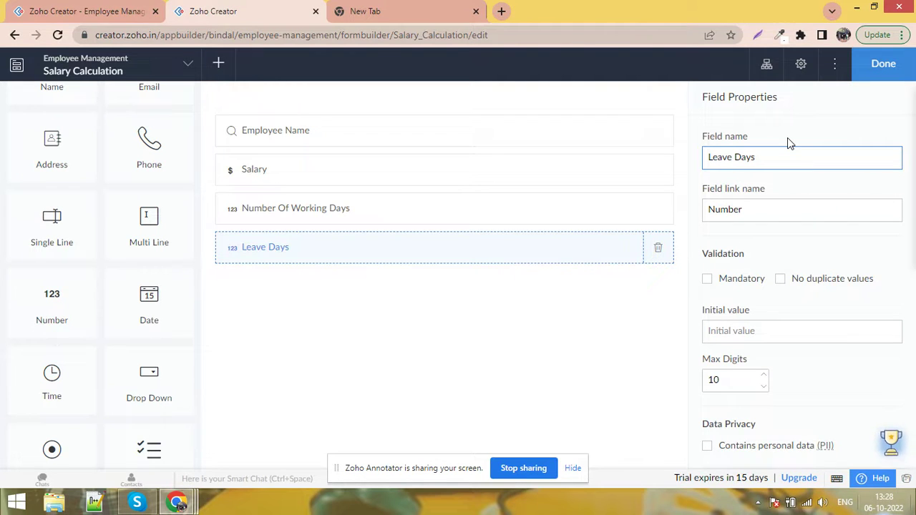
pyautogui.click(520, 335)
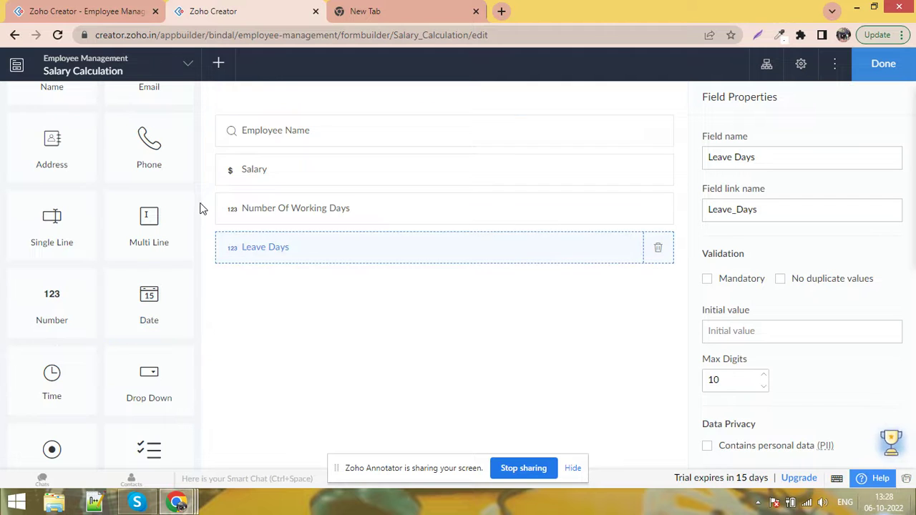
# Add a 'This Month Salary' currency field below Leave Days and save the form
pyautogui.moveTo(198, 188); pyautogui.dragTo(204, 320)
pyautogui.moveTo(159, 245); pyautogui.dragTo(334, 303)
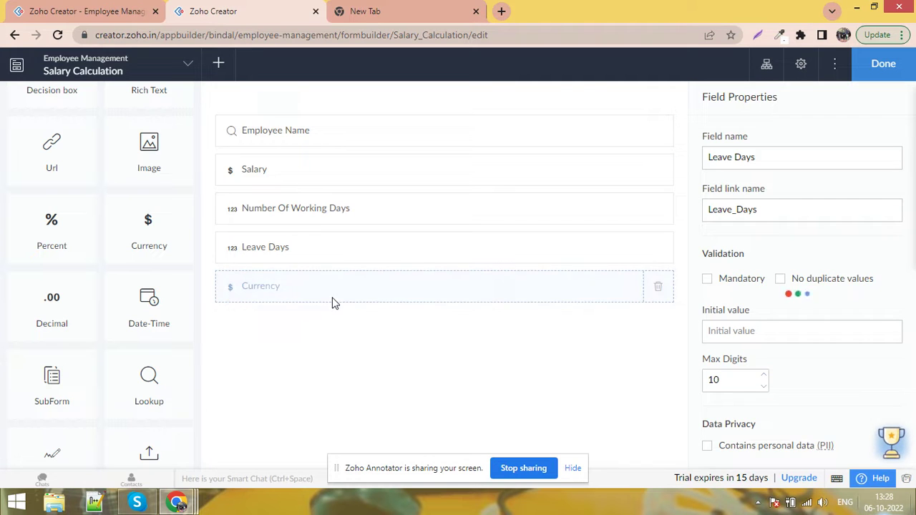
pyautogui.write('This')
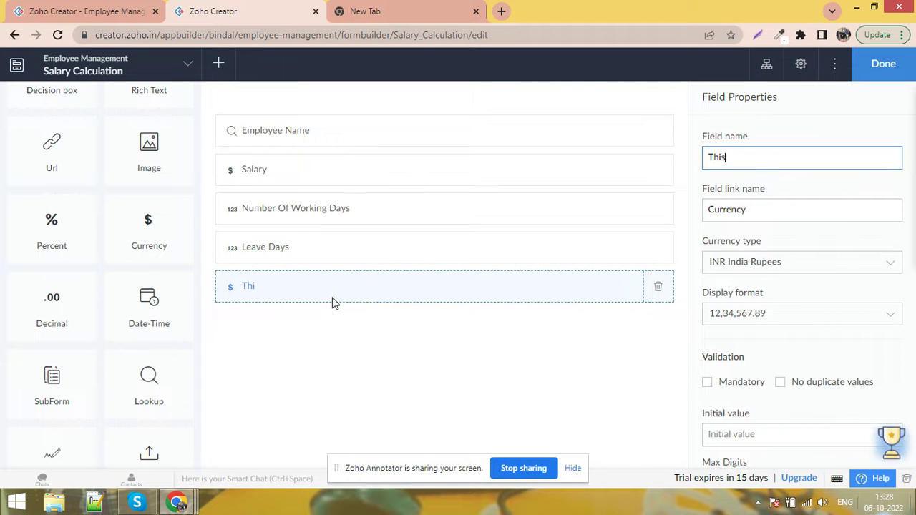
pyautogui.write(' Month')
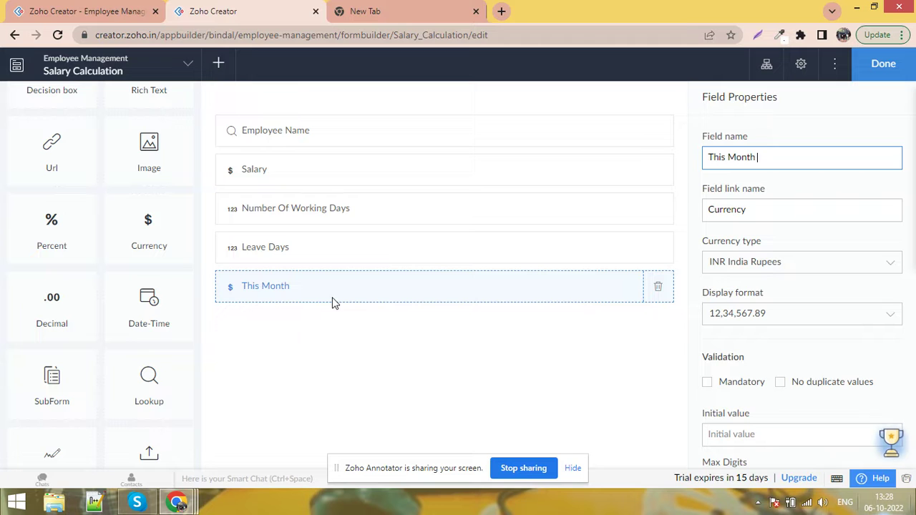
pyautogui.write(' Salary')
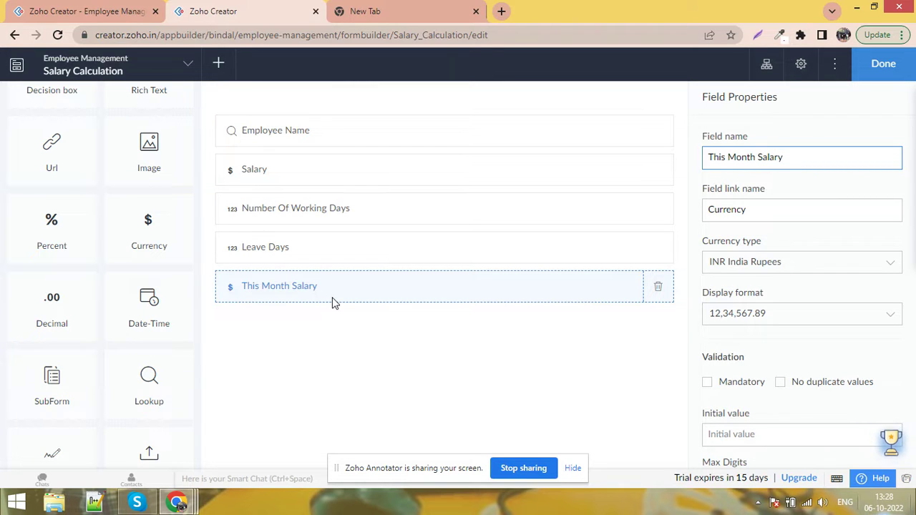
pyautogui.click(568, 386)
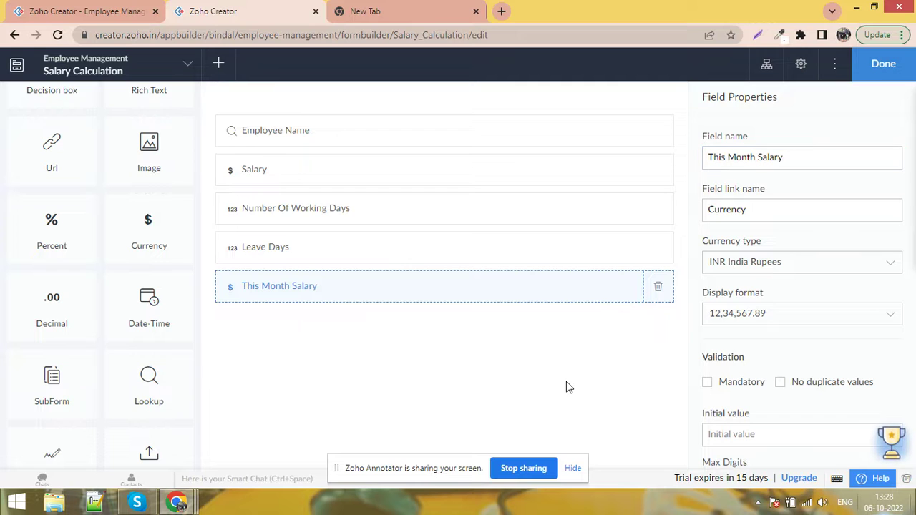
pyautogui.click(882, 73)
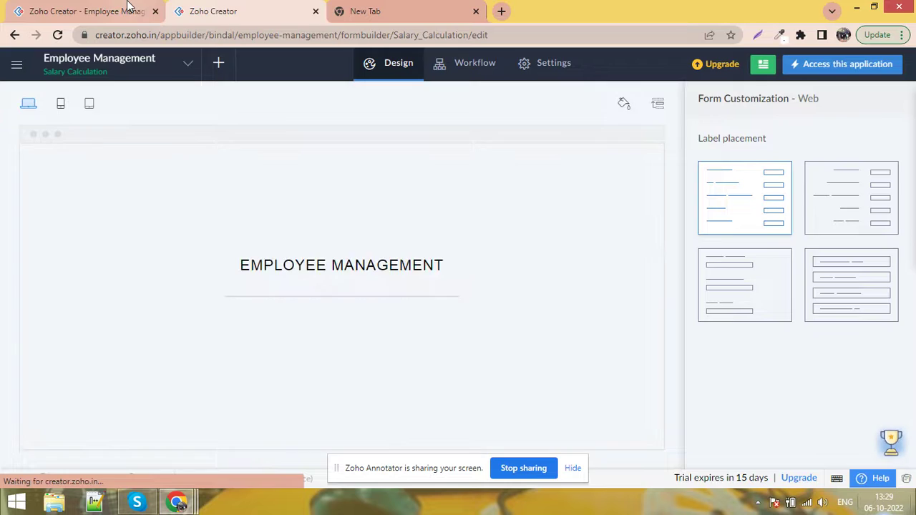
# Reload the live Salary Calculation form and try selecting each employee in Employee Name
pyautogui.click(131, 10)
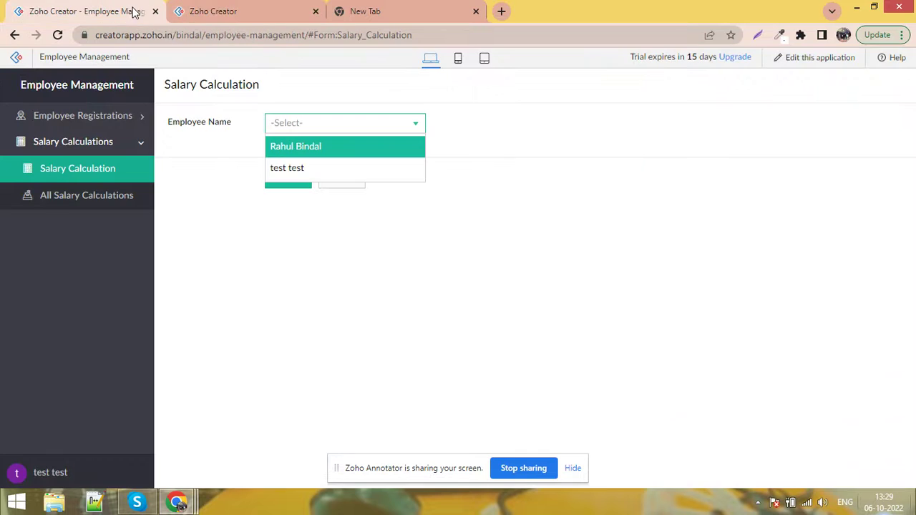
pyautogui.click(279, 39)
pyautogui.press('Return')
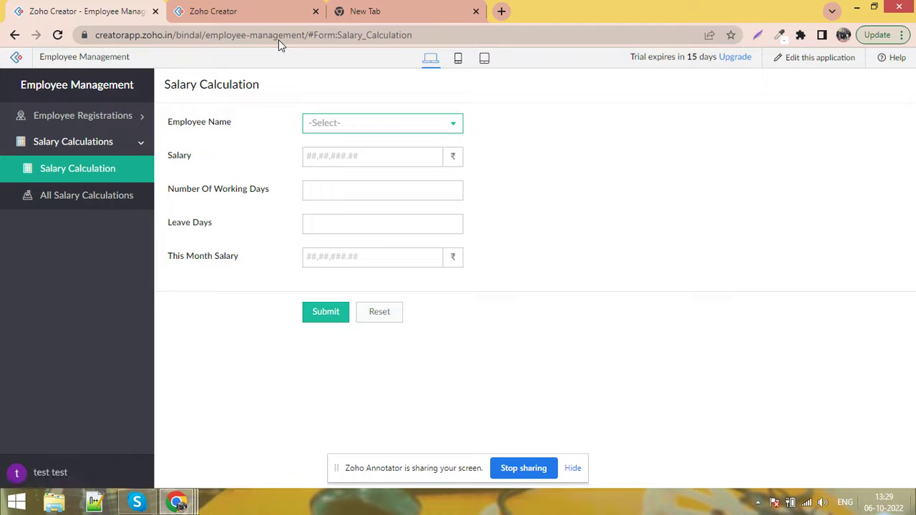
pyautogui.click(429, 130)
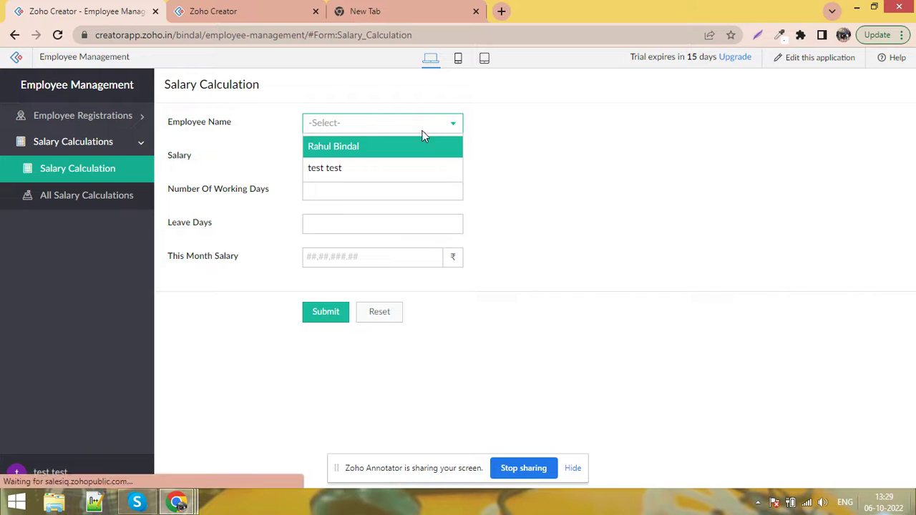
pyautogui.click(423, 146)
pyautogui.click(382, 162)
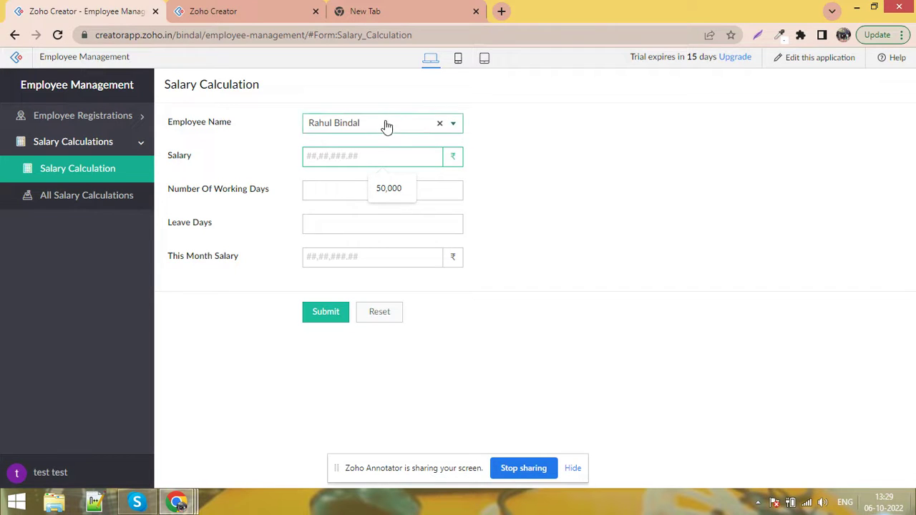
pyautogui.click(386, 121)
pyautogui.click(379, 171)
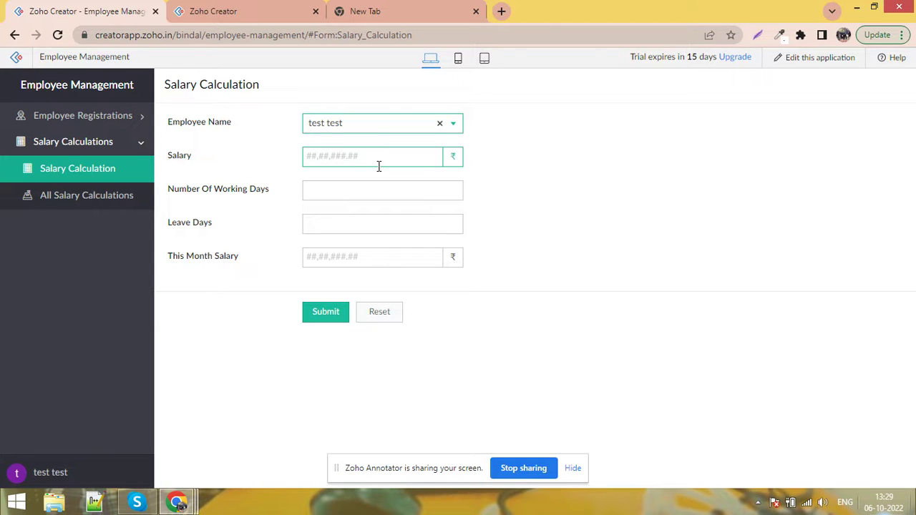
pyautogui.click(503, 158)
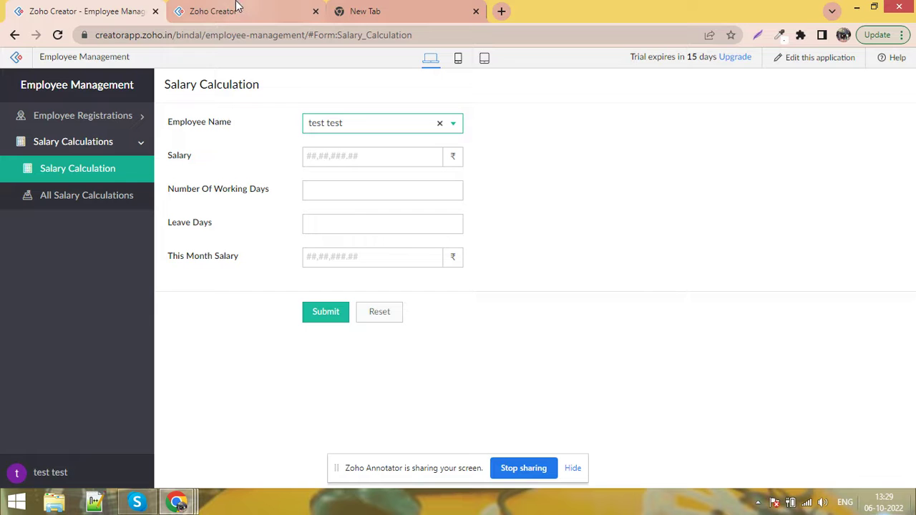
# Go back to the app builder's Workflow page
pyautogui.moveTo(233, 5)
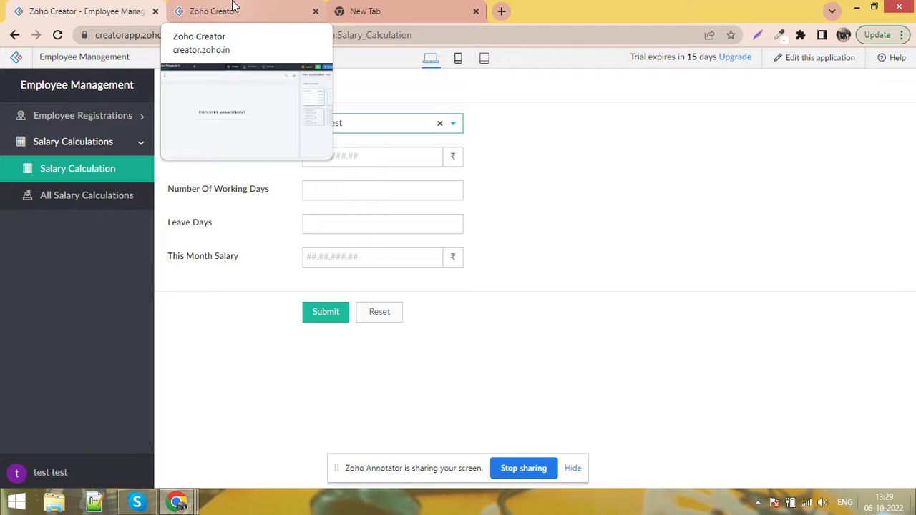
pyautogui.click(233, 5)
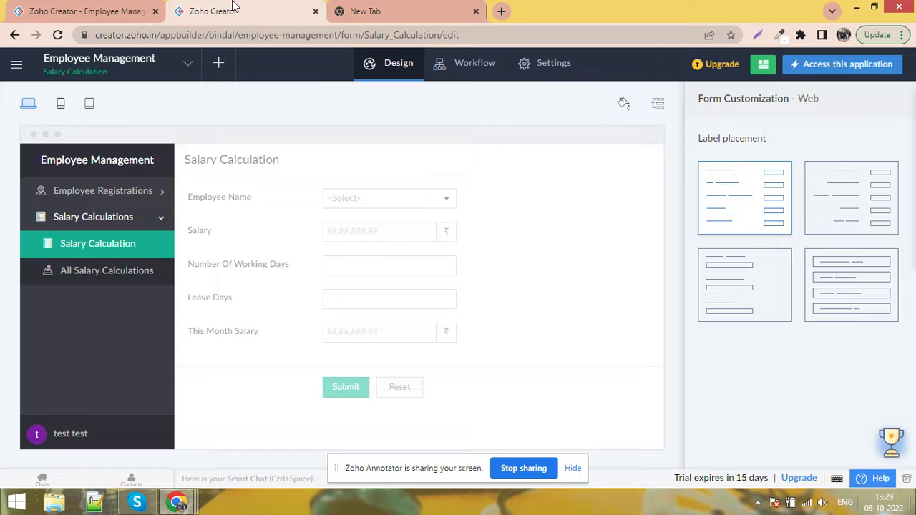
pyautogui.click(451, 70)
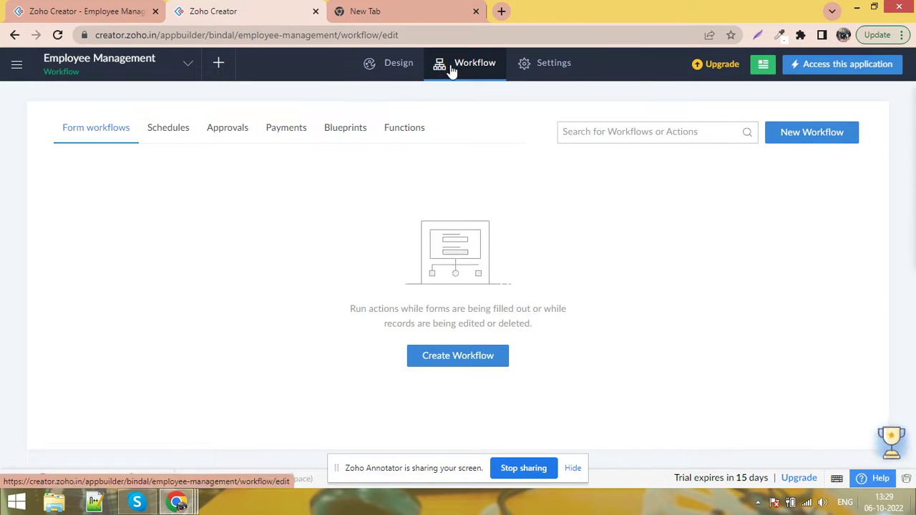
# On the live form, switch Employee Name between the first and second employees
pyautogui.click(74, 8)
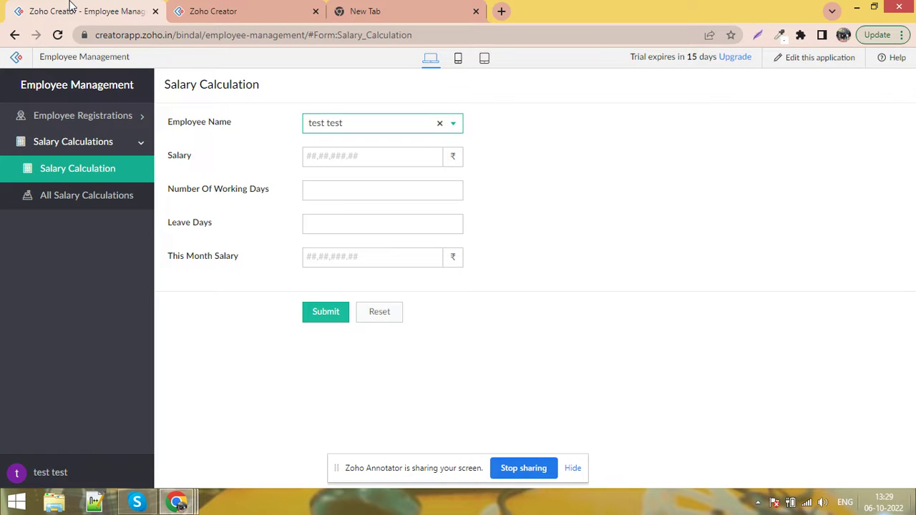
pyautogui.click(395, 130)
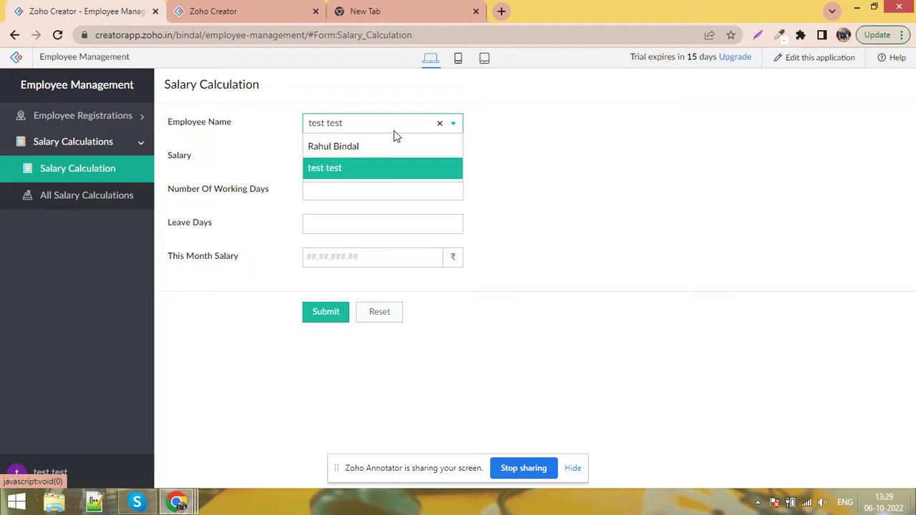
pyautogui.click(385, 148)
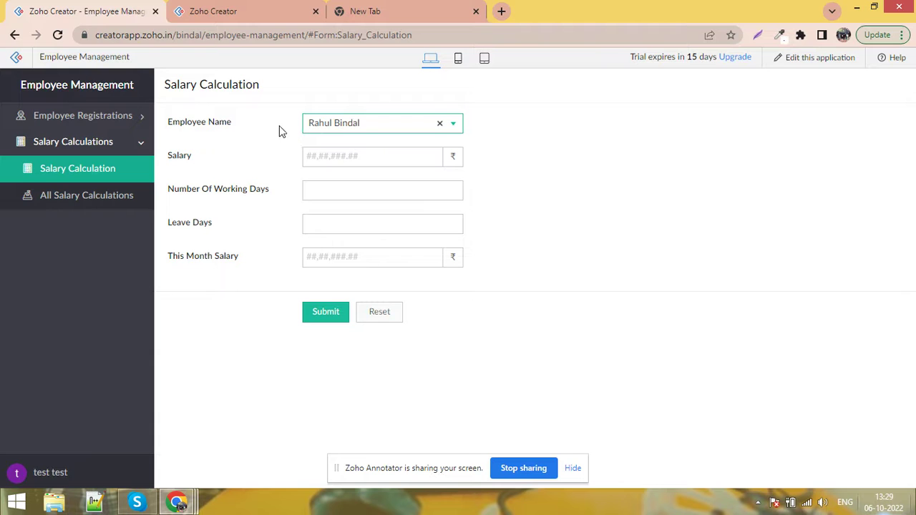
pyautogui.click(360, 125)
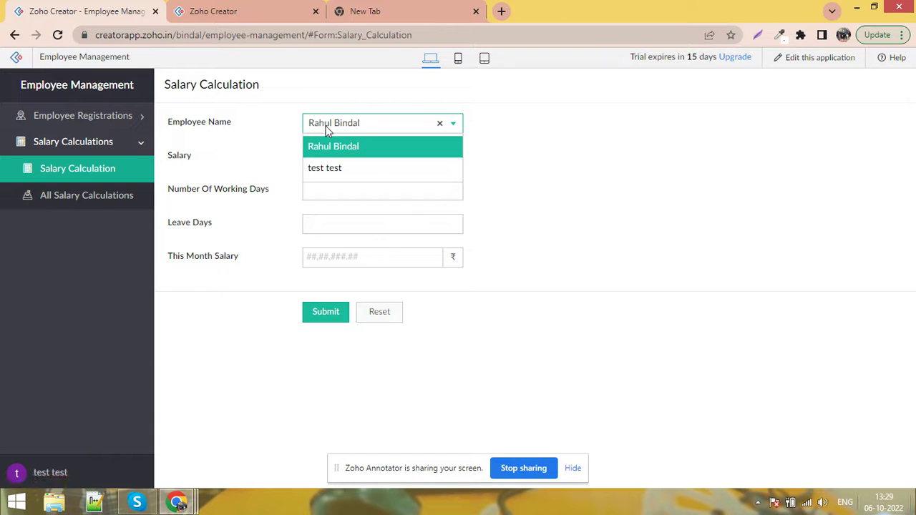
pyautogui.click(358, 146)
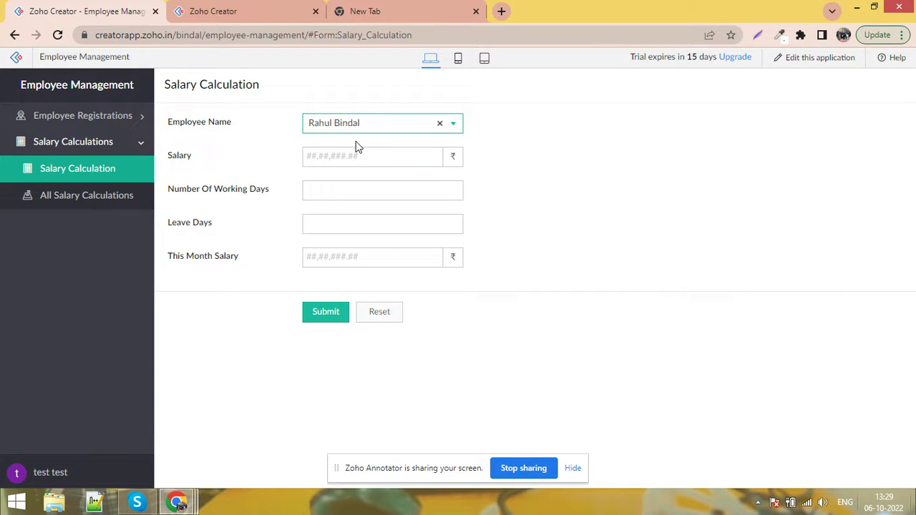
pyautogui.click(365, 130)
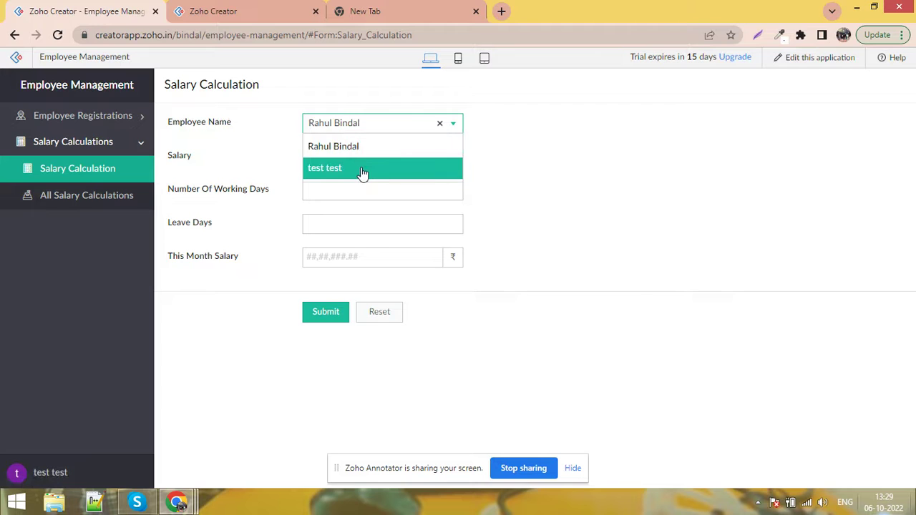
pyautogui.click(363, 172)
# Return to the application builder and start a new form workflow
pyautogui.click(381, 131)
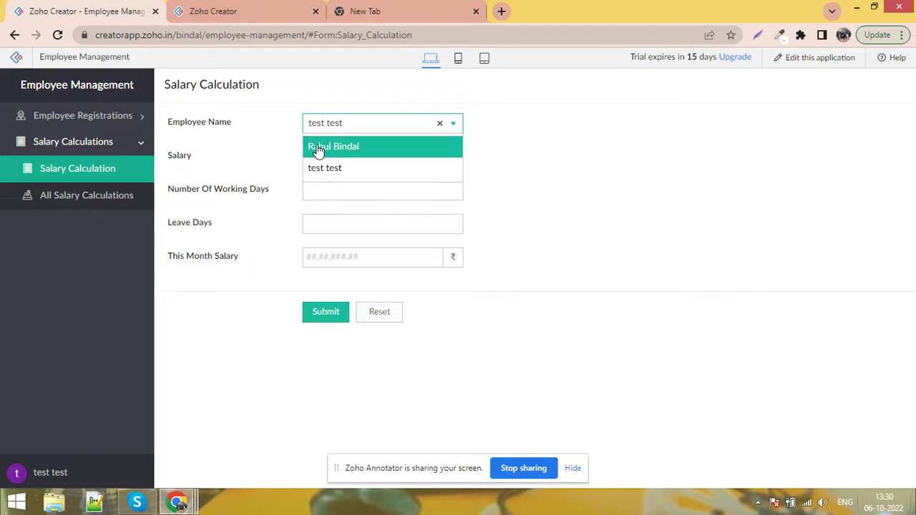
pyautogui.click(236, 9)
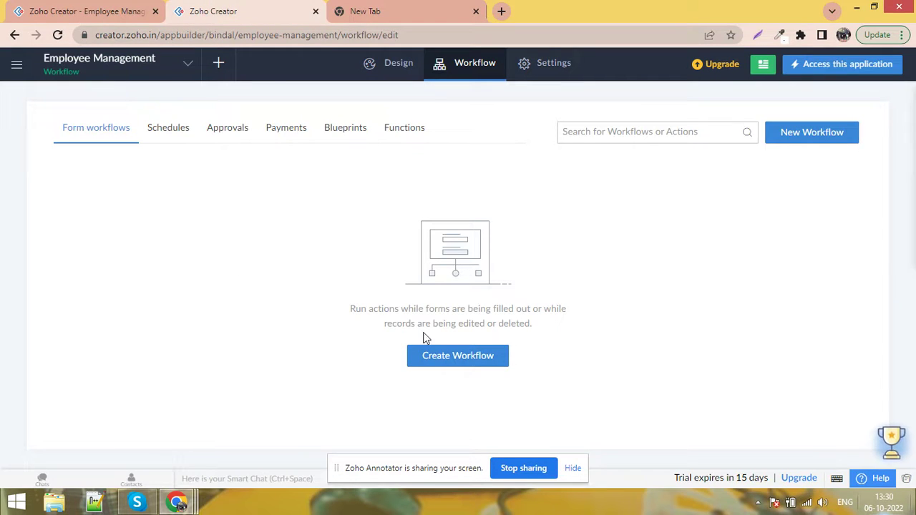
pyautogui.click(450, 358)
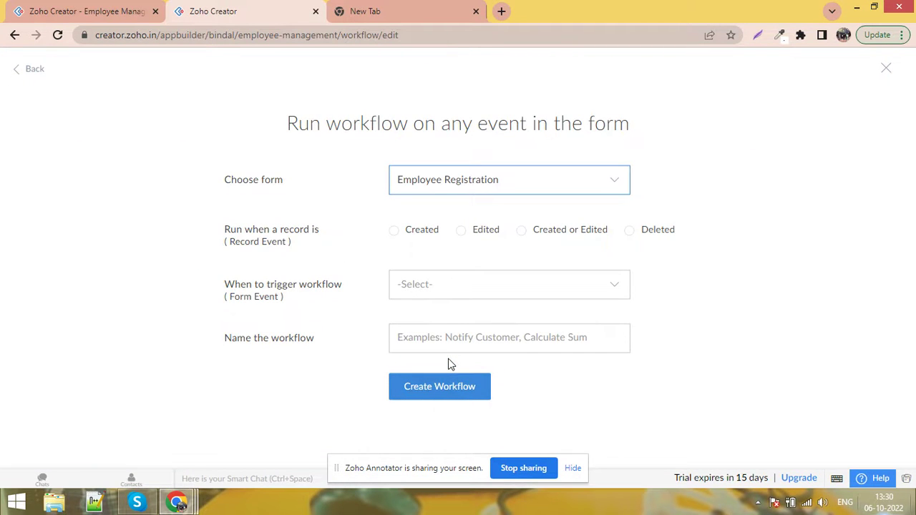
# Choose Salary Calculation as the workflow's form
pyautogui.click(508, 183)
pyautogui.click(492, 233)
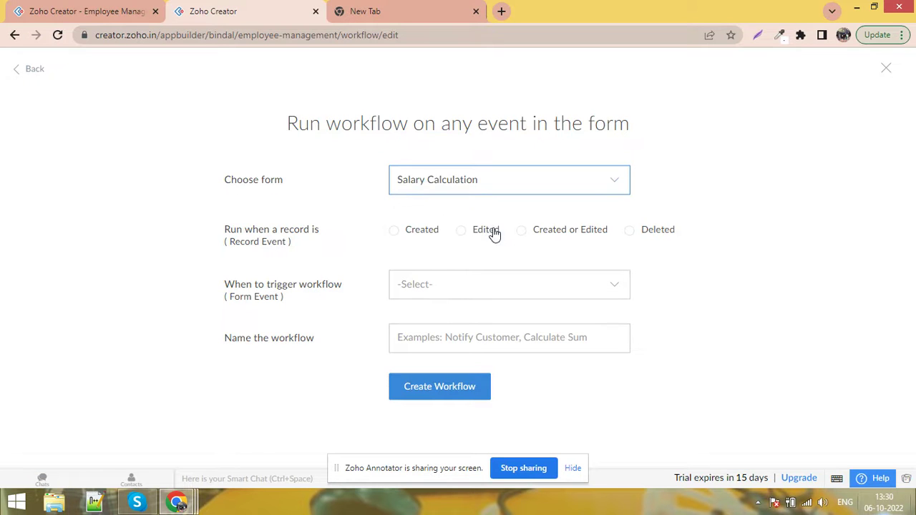
pyautogui.click(108, 11)
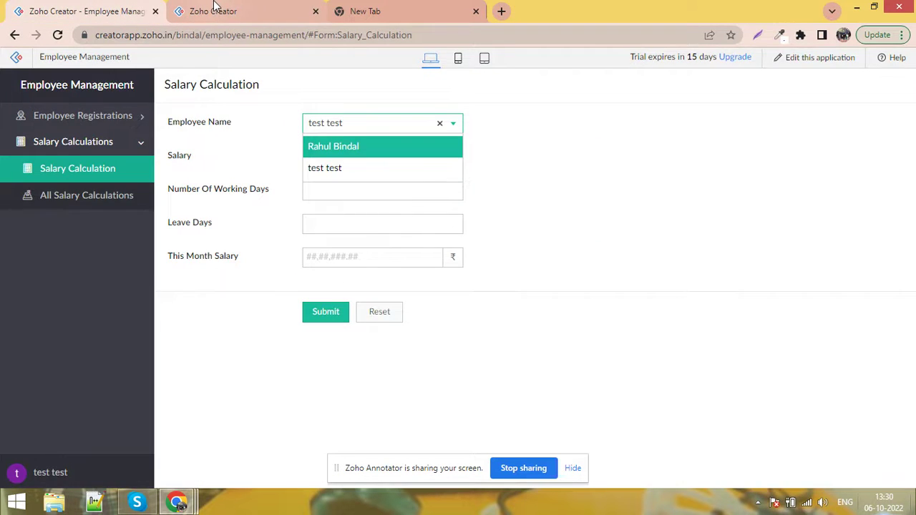
pyautogui.click(214, 10)
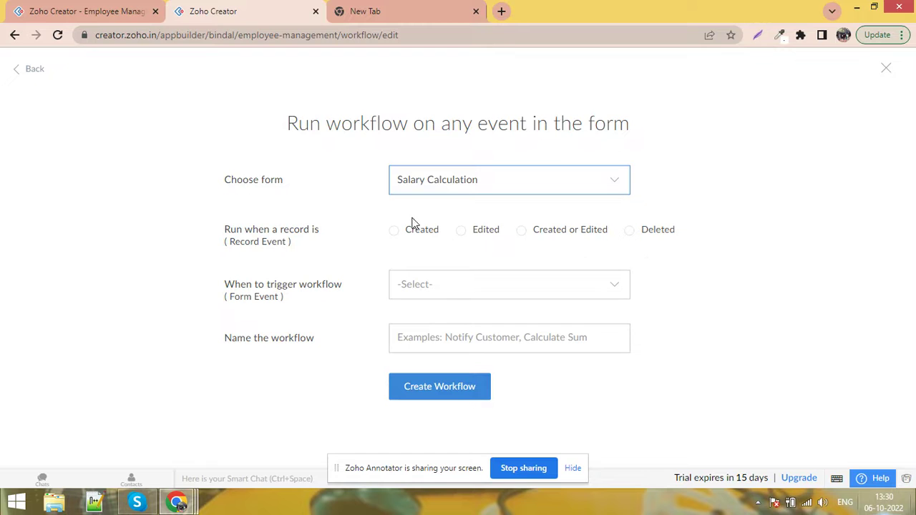
pyautogui.click(118, 11)
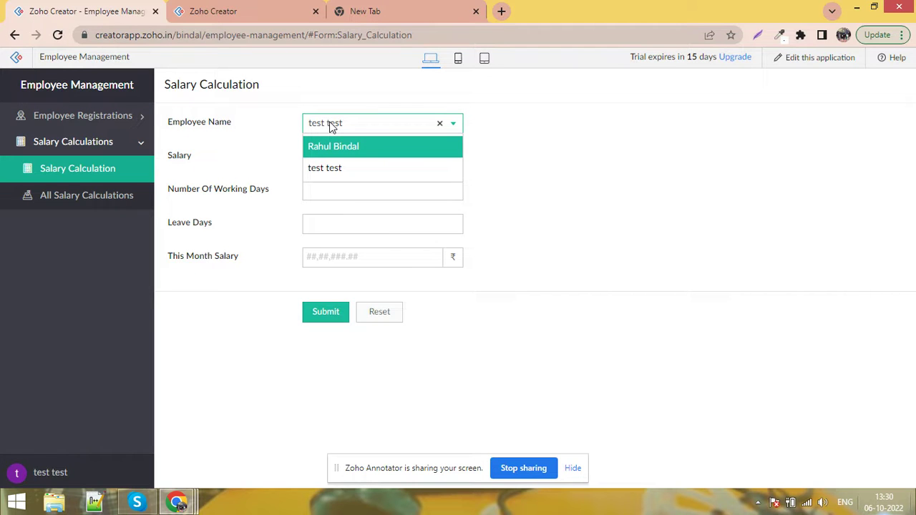
pyautogui.click(251, 156)
pyautogui.click(252, 9)
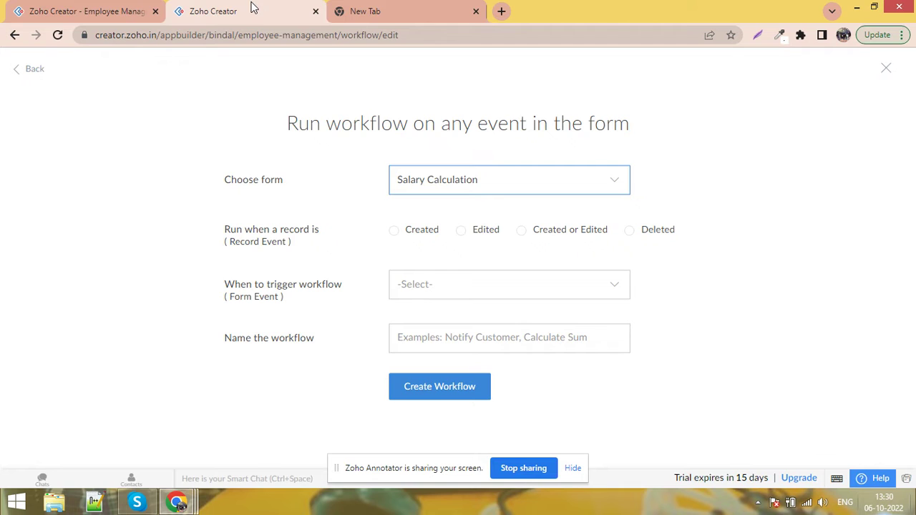
# Run the workflow on Created or Edited records, triggered by user input of a field
pyautogui.click(531, 234)
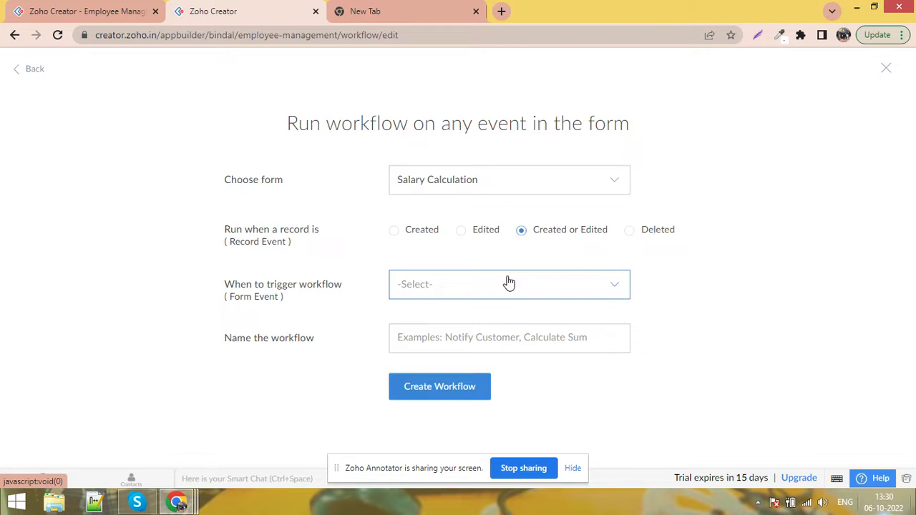
pyautogui.click(481, 292)
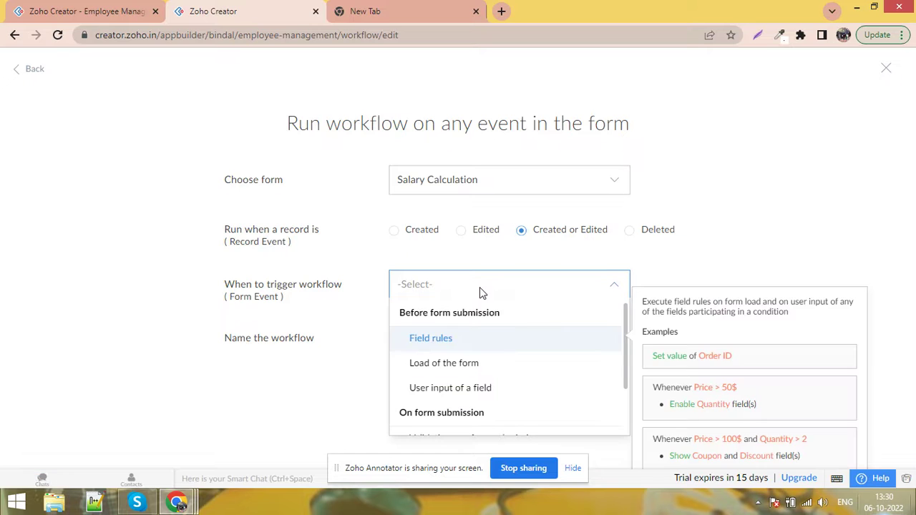
pyautogui.click(482, 390)
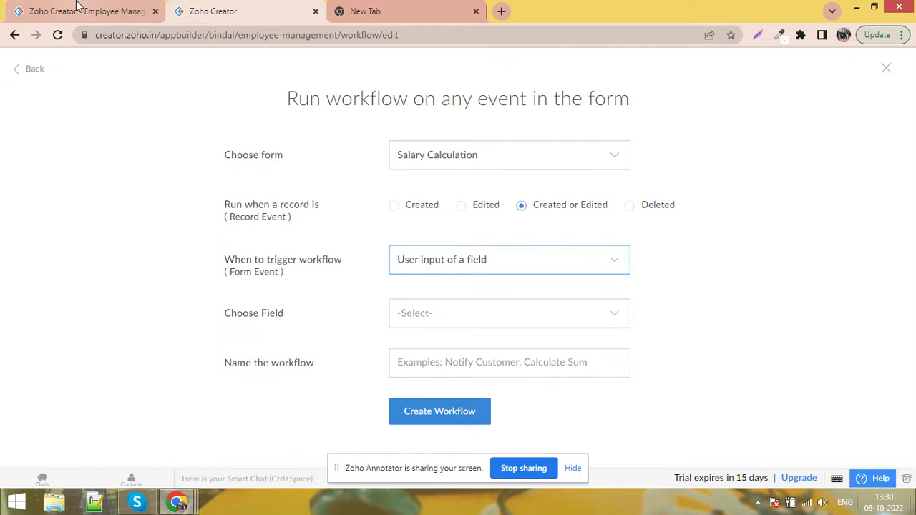
pyautogui.click(86, 11)
pyautogui.click(382, 131)
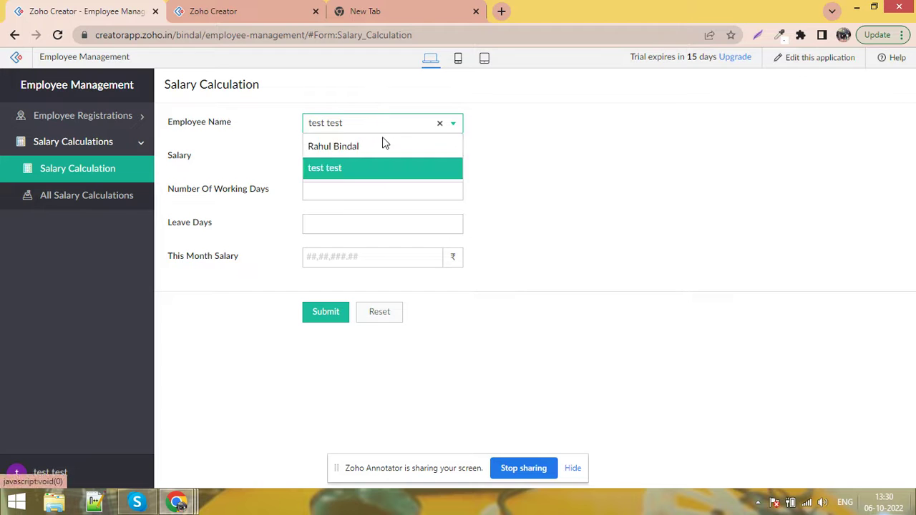
pyautogui.click(381, 149)
pyautogui.click(378, 128)
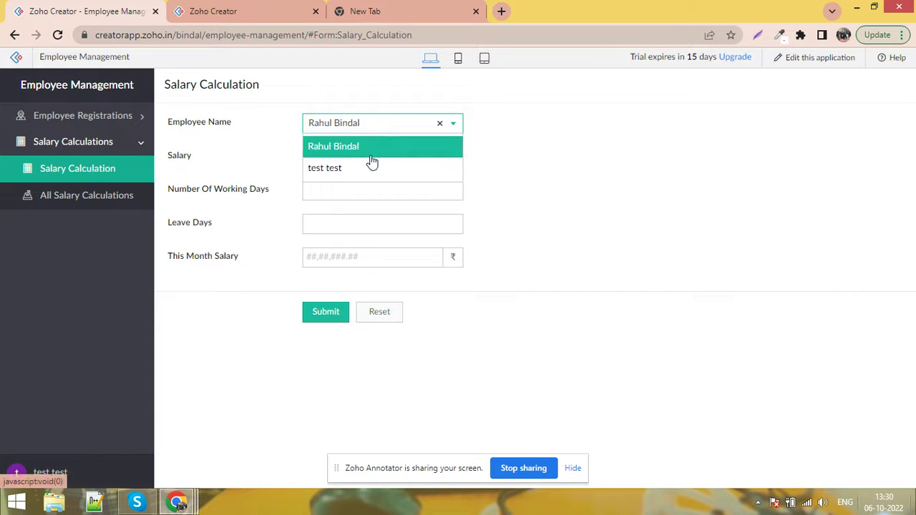
pyautogui.click(371, 170)
pyautogui.click(244, 11)
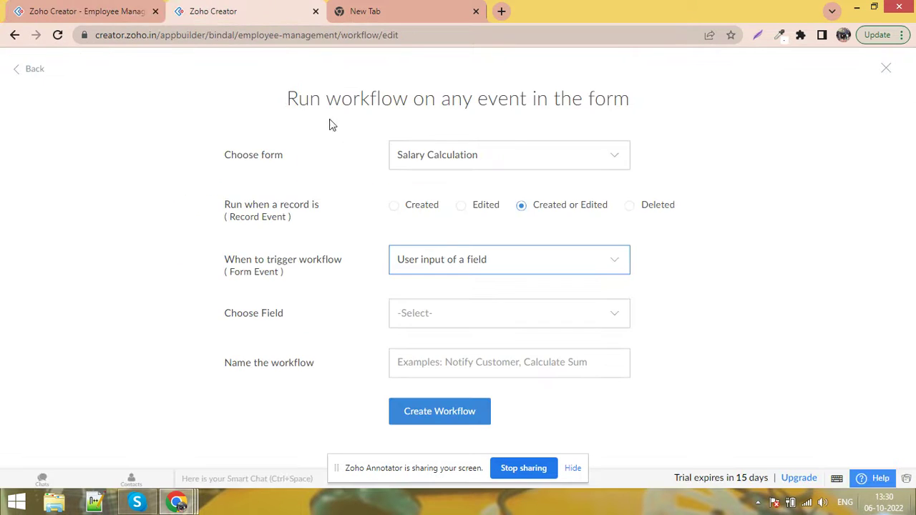
# Make Employee Name the field whose input triggers the workflow
pyautogui.click(501, 312)
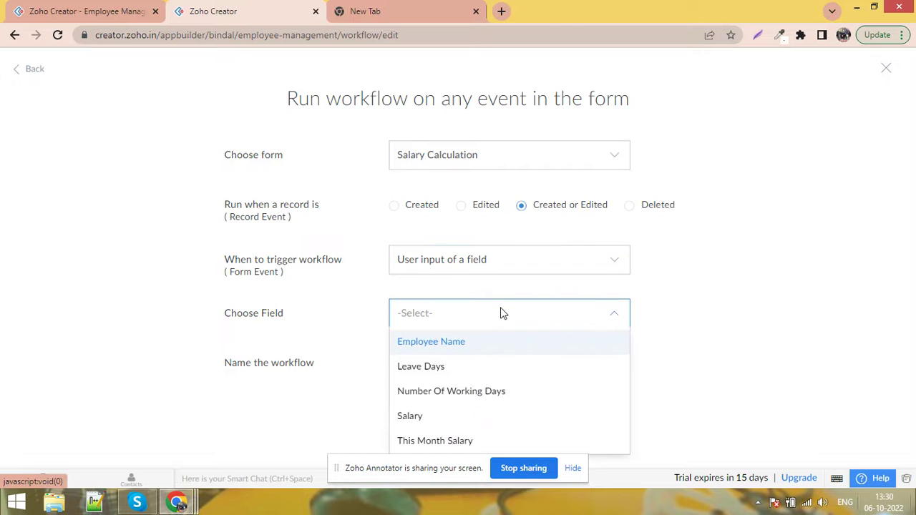
pyautogui.click(478, 349)
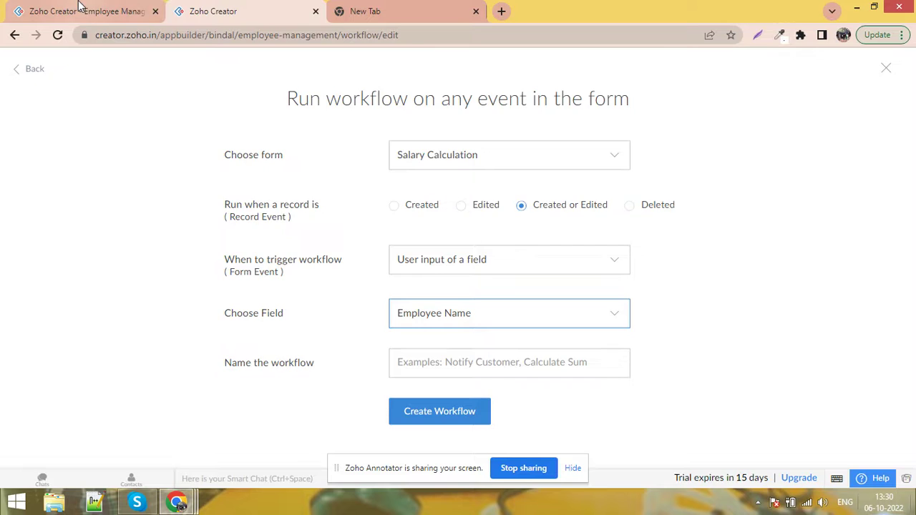
pyautogui.click(93, 11)
pyautogui.click(379, 127)
pyautogui.click(378, 126)
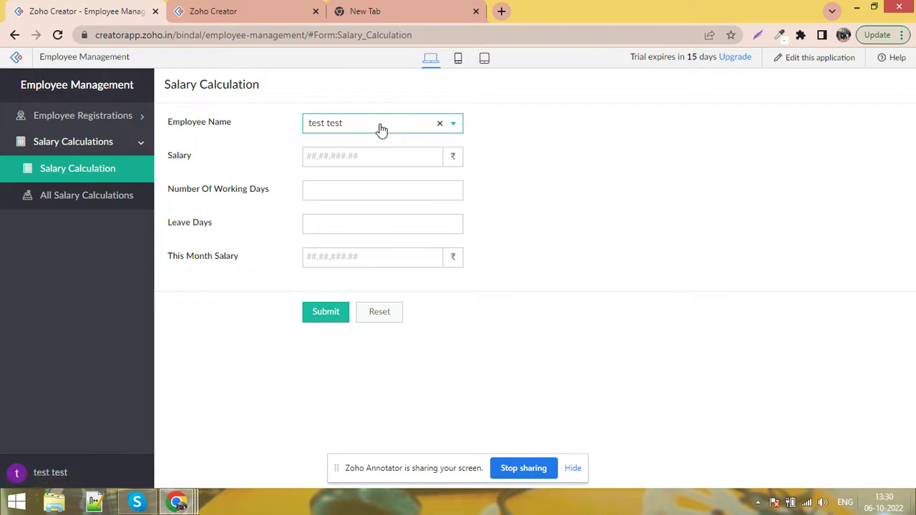
pyautogui.click(286, 7)
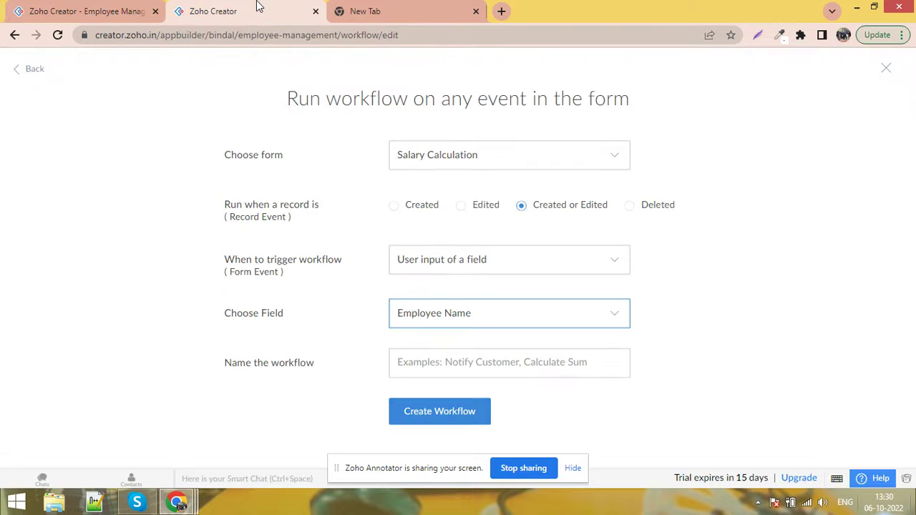
# Name the workflow 'fill salary into salry field' and create it
pyautogui.click(452, 359)
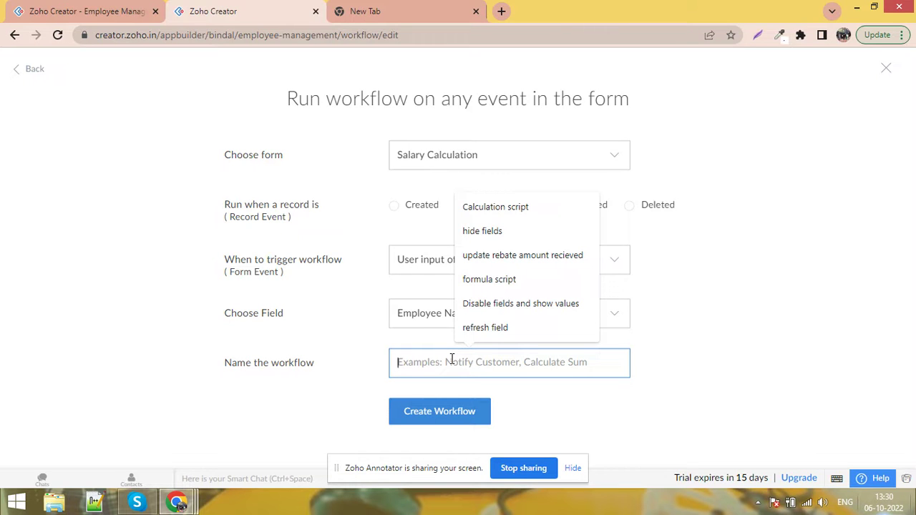
pyautogui.write('show')
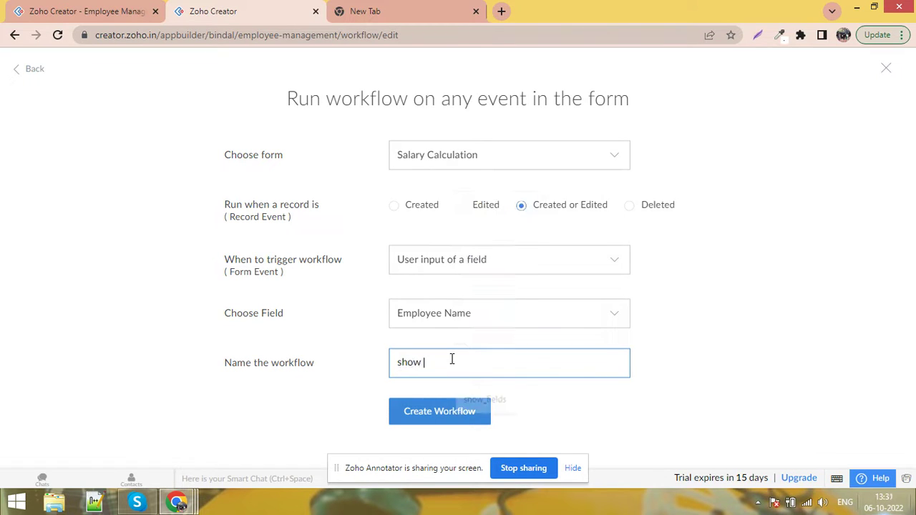
pyautogui.press('BackSpace')
pyautogui.press('BackSpace')
pyautogui.press('BackSpace')
pyautogui.press('BackSpace')
pyautogui.press('BackSpace')
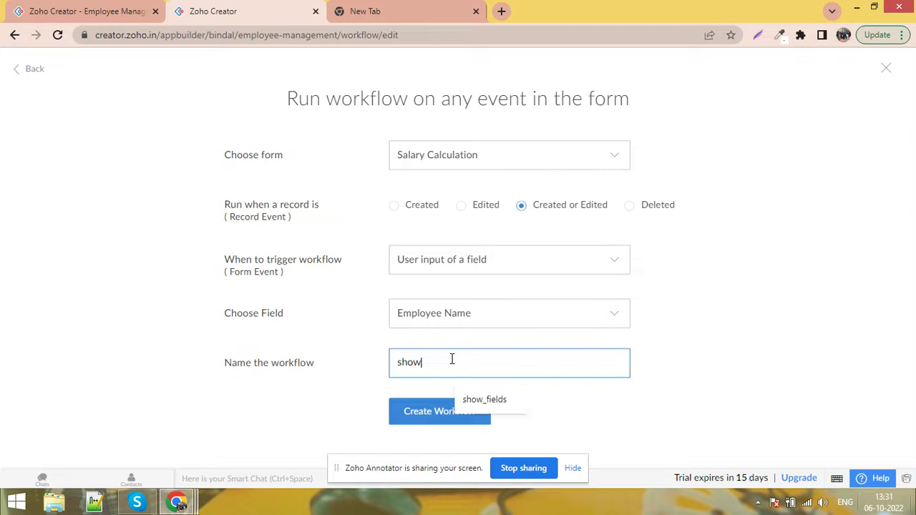
pyautogui.write('f')
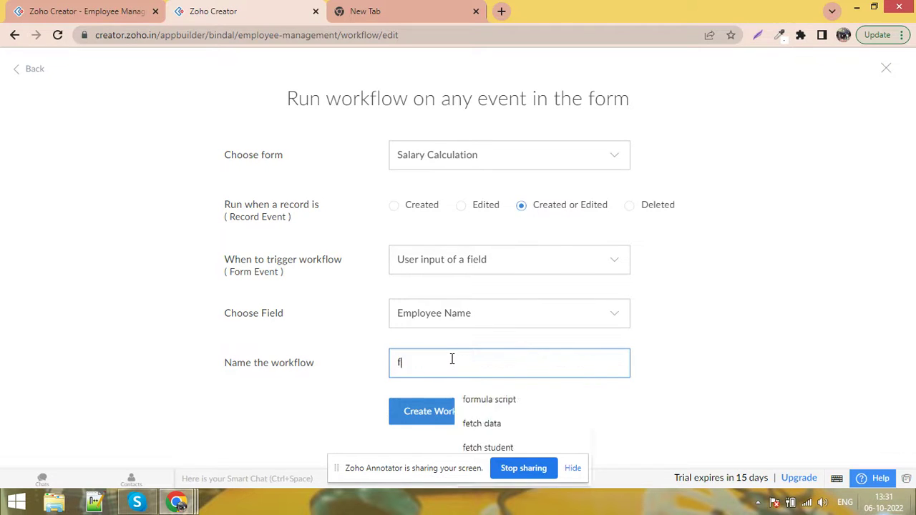
pyautogui.write('ill sal')
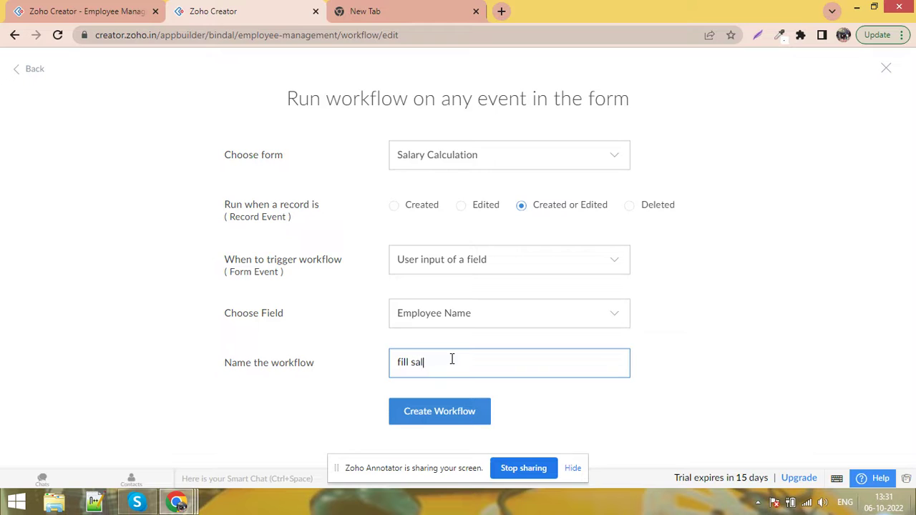
pyautogui.write('ary into salry field')
pyautogui.click(440, 409)
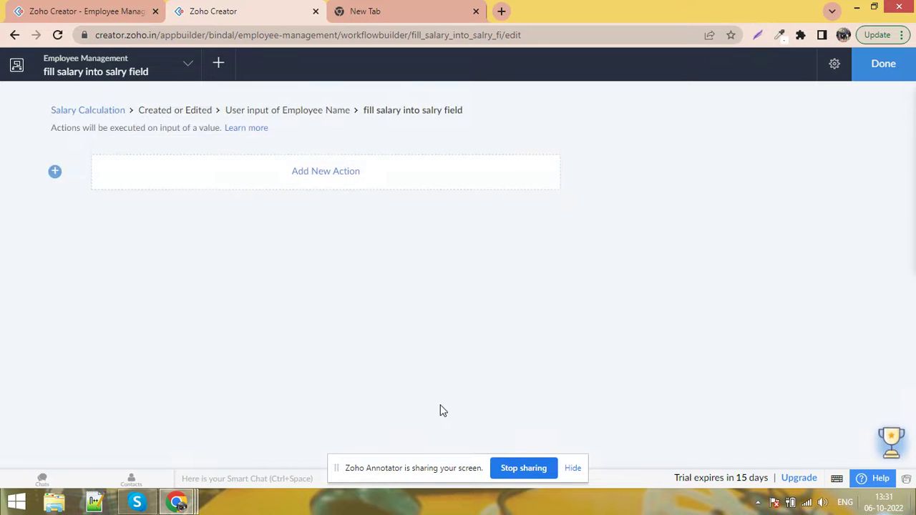
# Add a new Deluge script action, then go back to the live Salary Calculation form
pyautogui.click(327, 172)
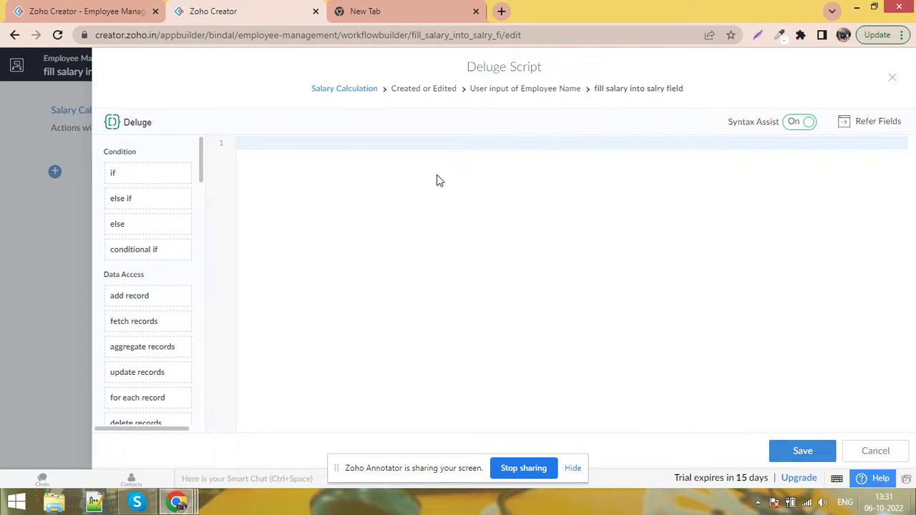
pyautogui.click(133, 13)
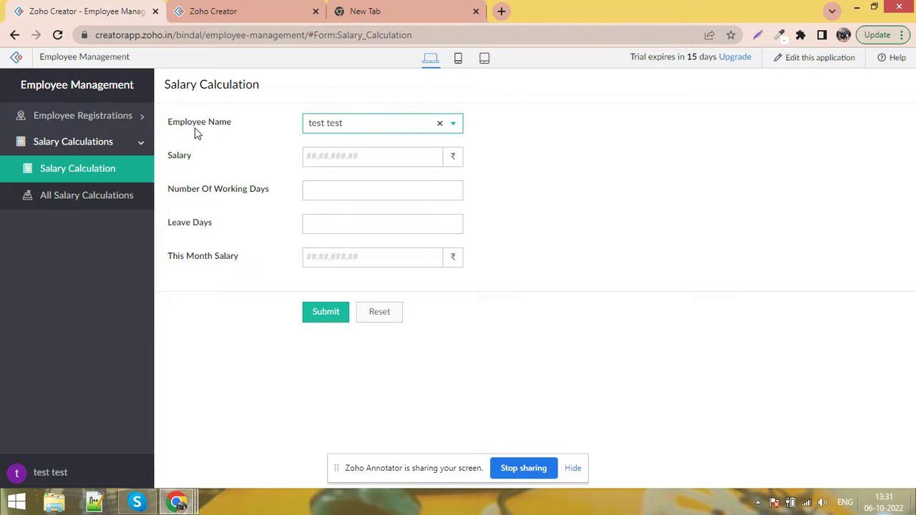
# Write 'info Employee_Name;' in the Deluge editor and save the script with Ctrl+S
pyautogui.click(242, 9)
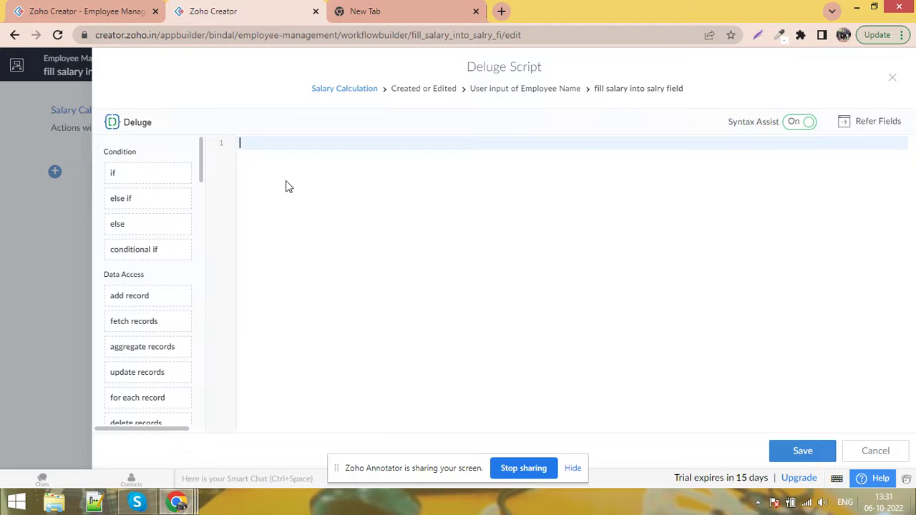
pyautogui.write('info em')
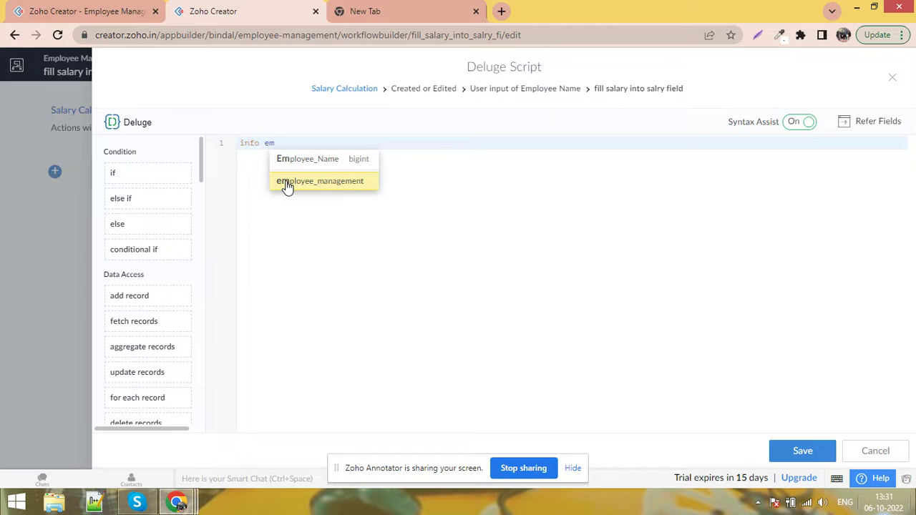
pyautogui.press('Up')
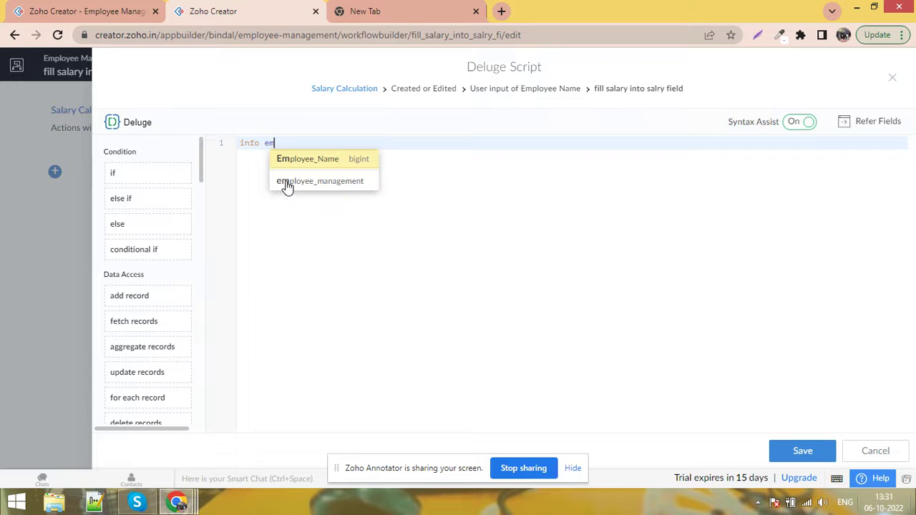
pyautogui.press('Return')
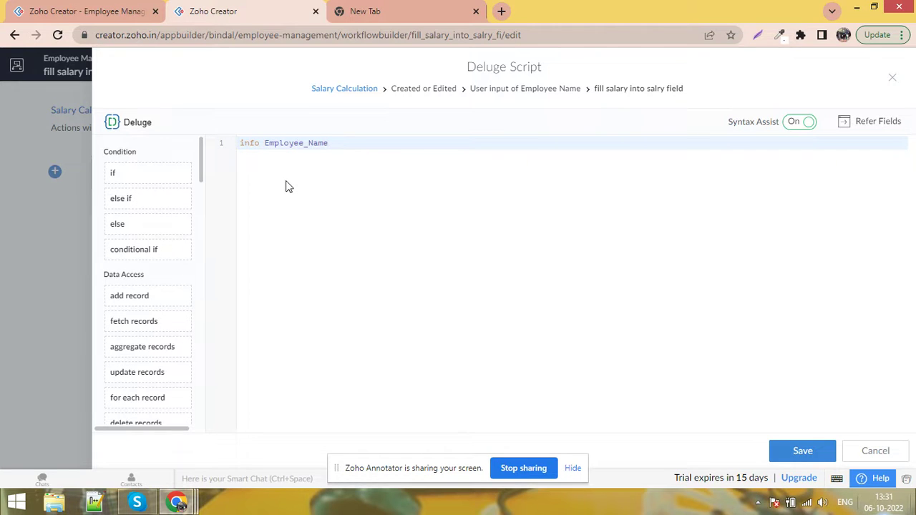
pyautogui.hotkey('ctrl', 's')
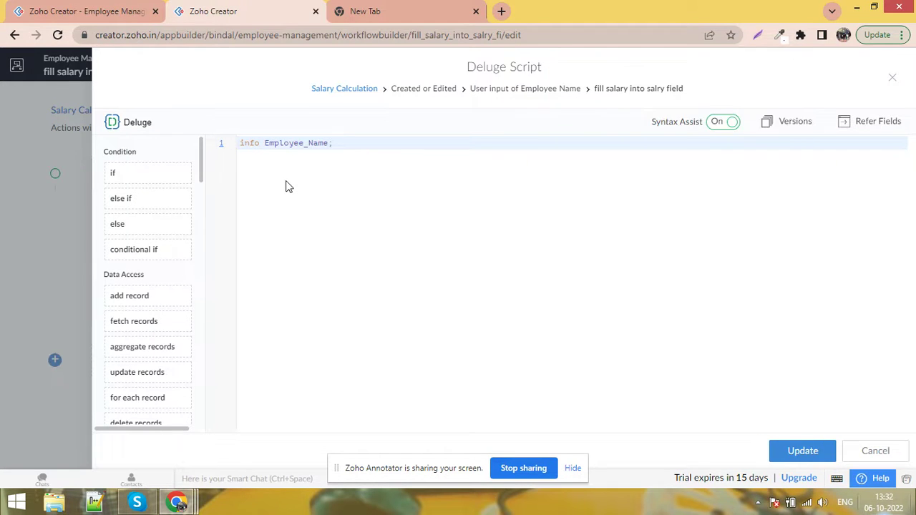
pyautogui.click(33, 10)
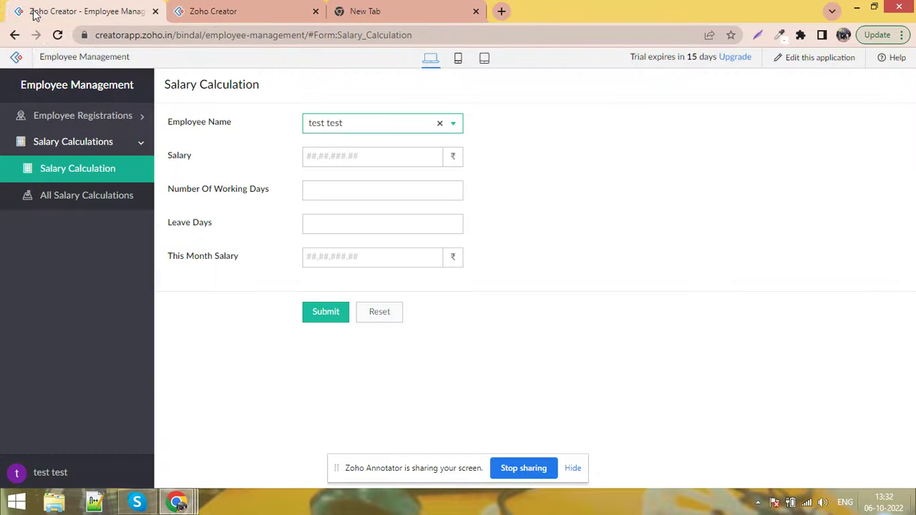
# Reload the form, choose an employee, and select the record ID shown in the log details
pyautogui.click(58, 35)
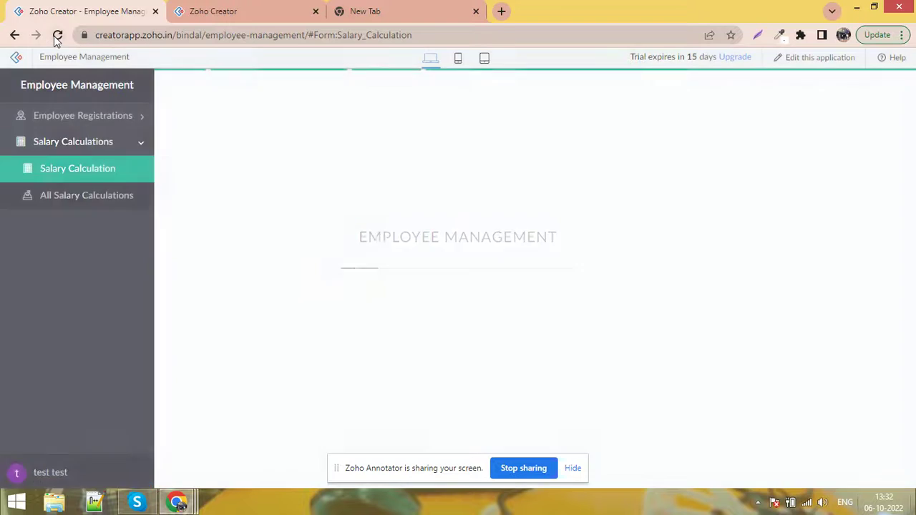
pyautogui.click(385, 126)
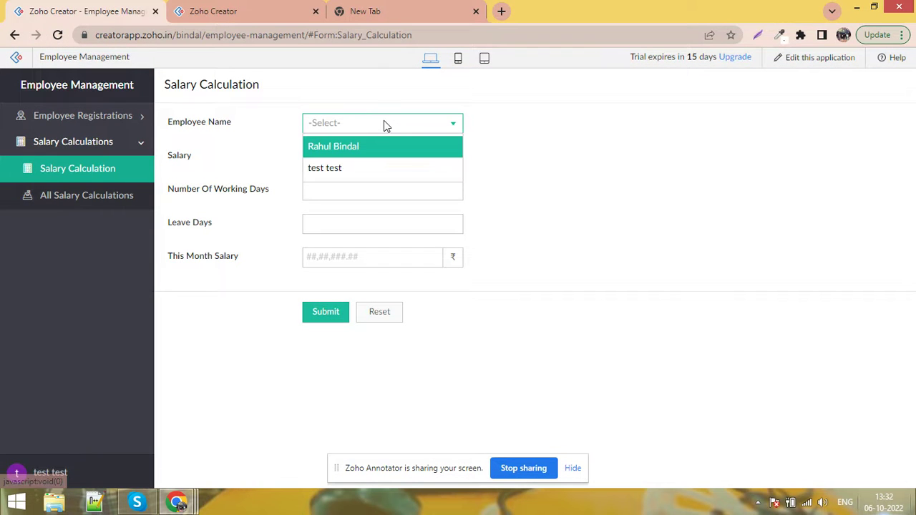
pyautogui.click(378, 151)
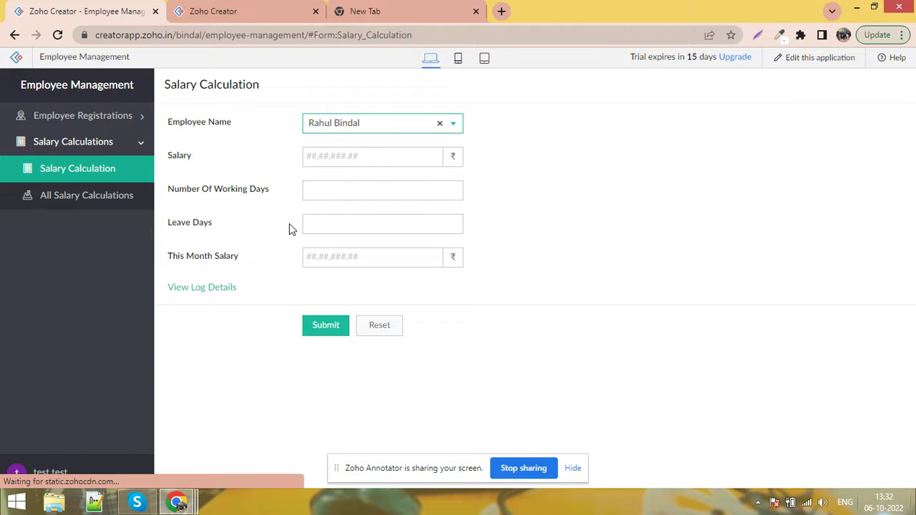
pyautogui.click(205, 291)
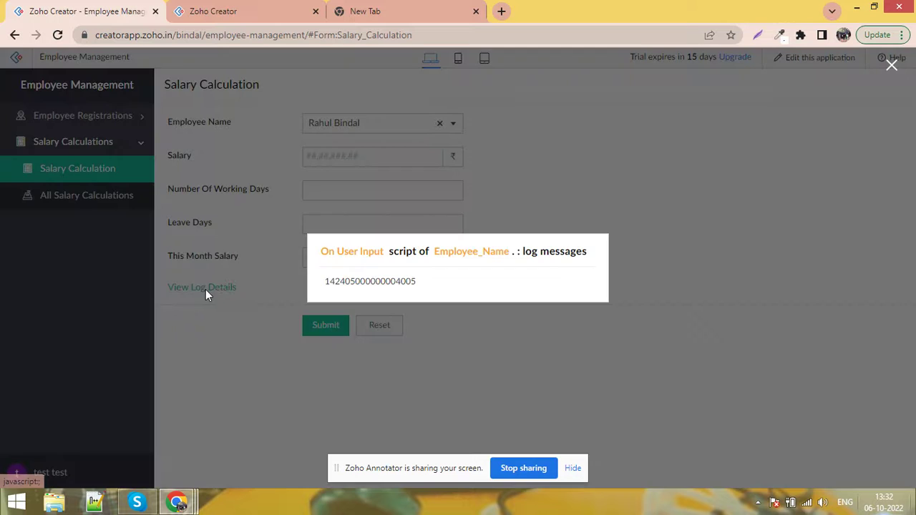
pyautogui.doubleClick(372, 287)
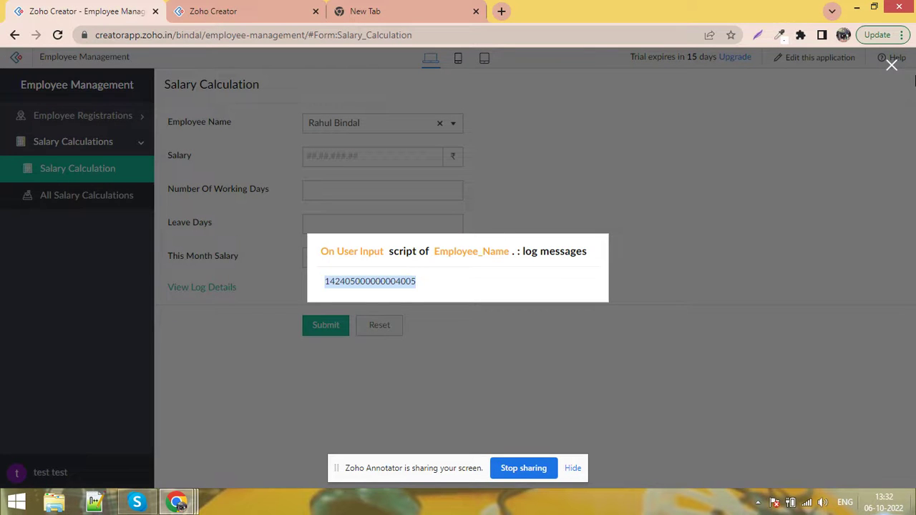
# Close the log and open All Employee Registrations in a new tab
pyautogui.click(892, 65)
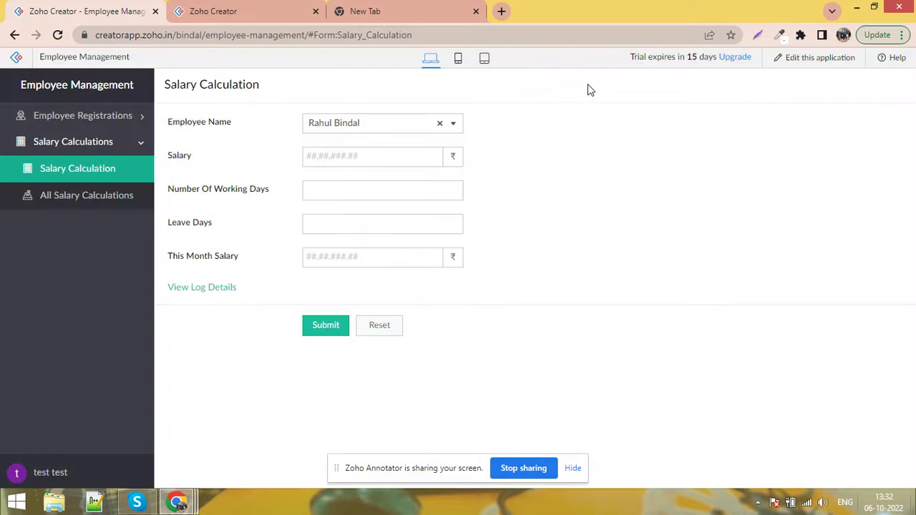
pyautogui.click(92, 116)
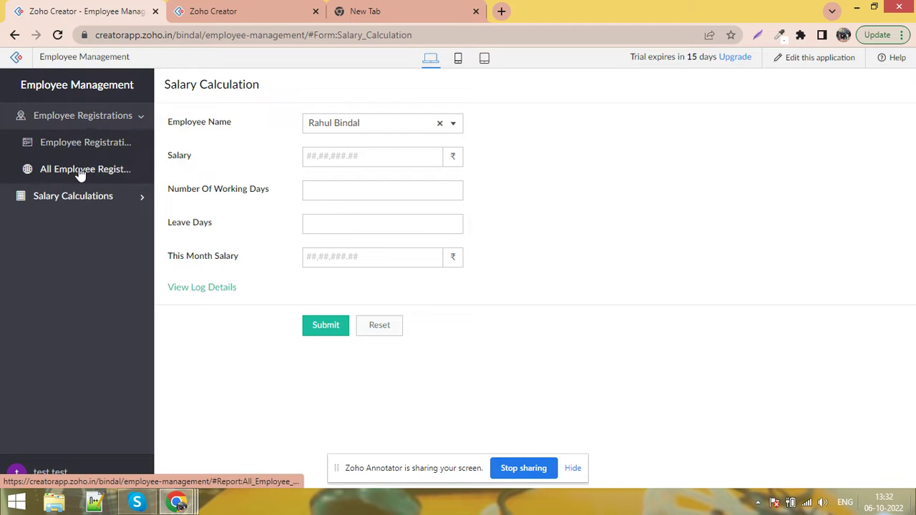
pyautogui.click(80, 174)
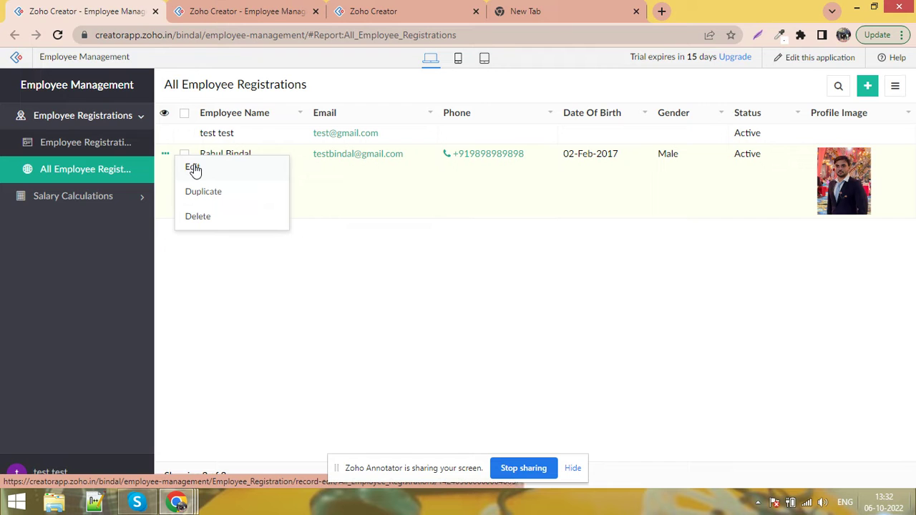
# Open the employee row's Edit page in a new tab from All Employee Registrations
pyautogui.click(194, 168)
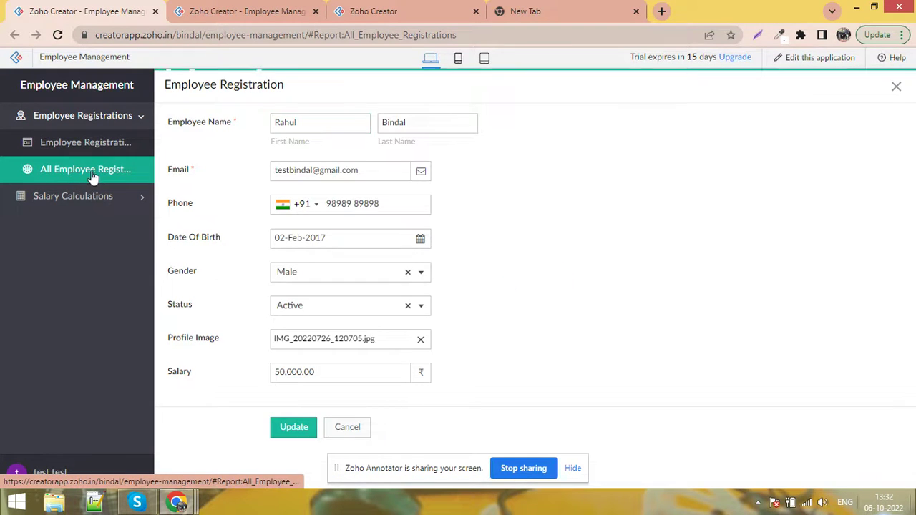
pyautogui.click(90, 174)
pyautogui.click(165, 155)
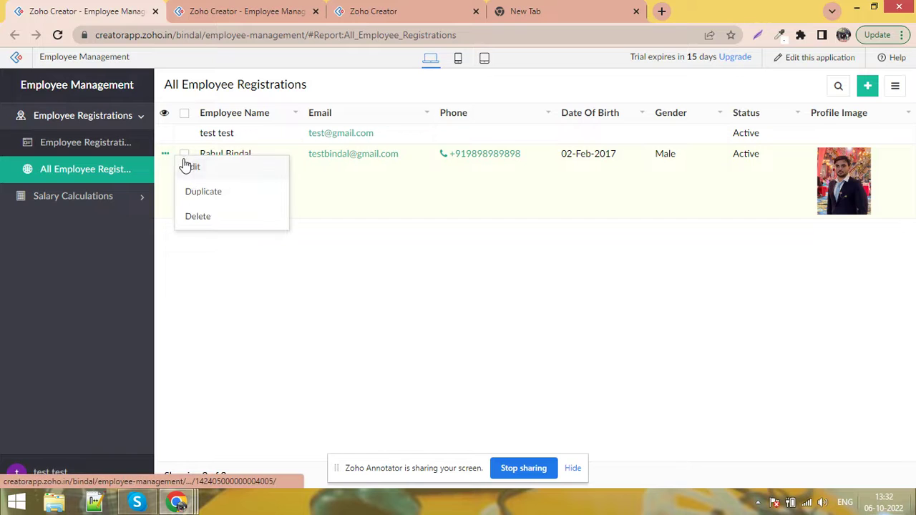
pyautogui.rightClick(190, 167)
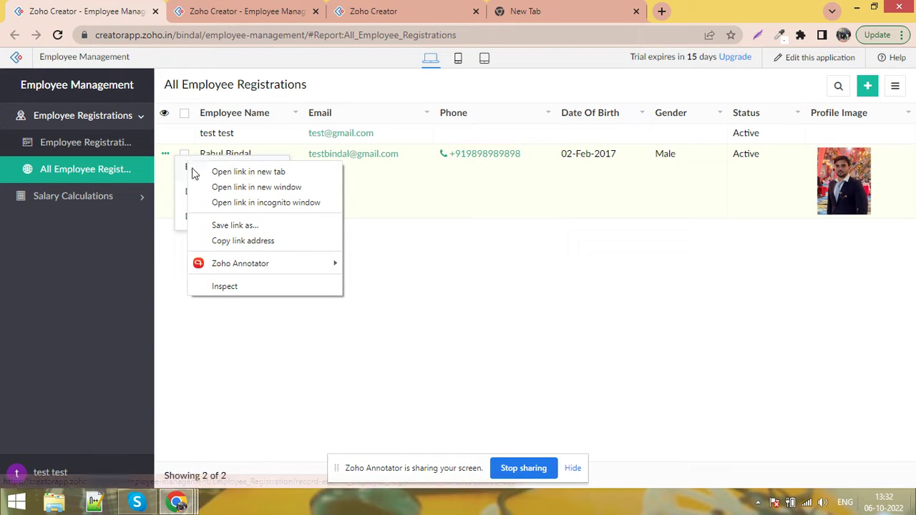
pyautogui.click(236, 172)
pyautogui.hotkey('ctrl', 'Tab')
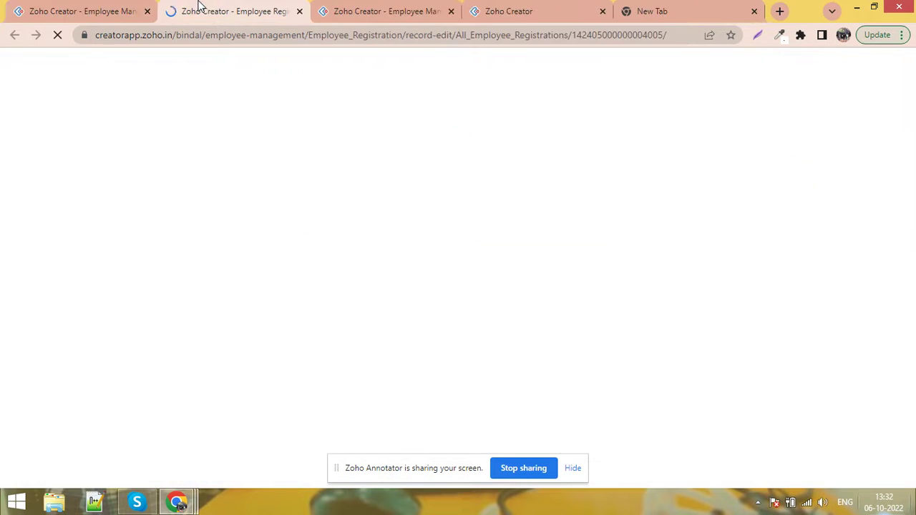
# Check the record ID in the edit page's address, then close that tab
pyautogui.doubleClick(650, 37)
pyautogui.hotkey('ctrl', 'c')
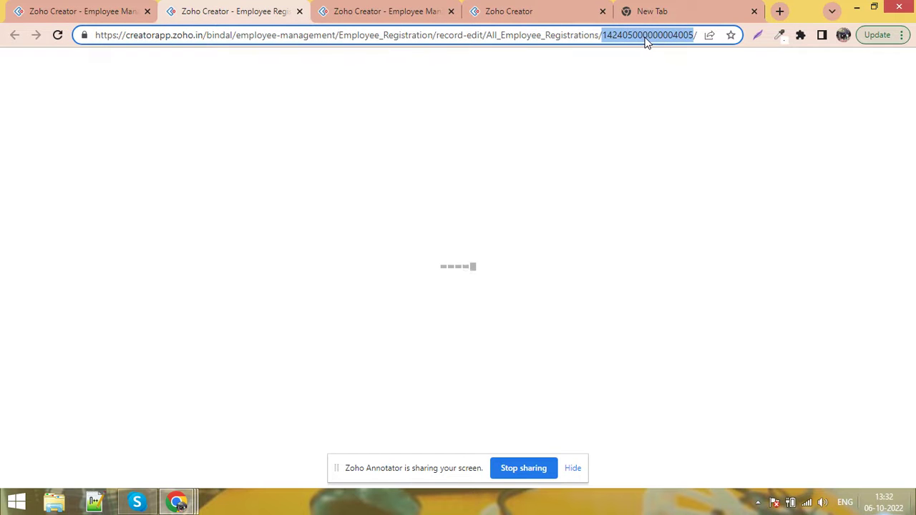
pyautogui.click(299, 11)
pyautogui.click(194, 9)
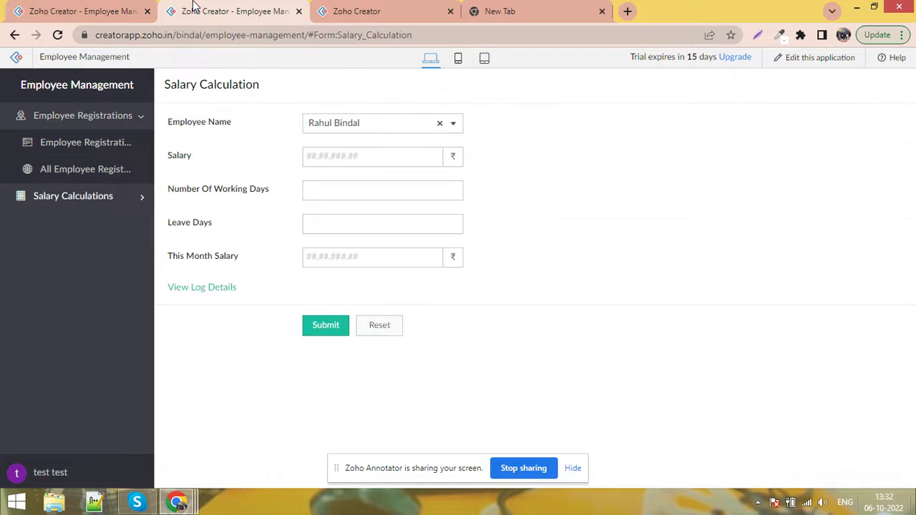
# Reopen the log details and search the page for the copied record ID
pyautogui.click(206, 289)
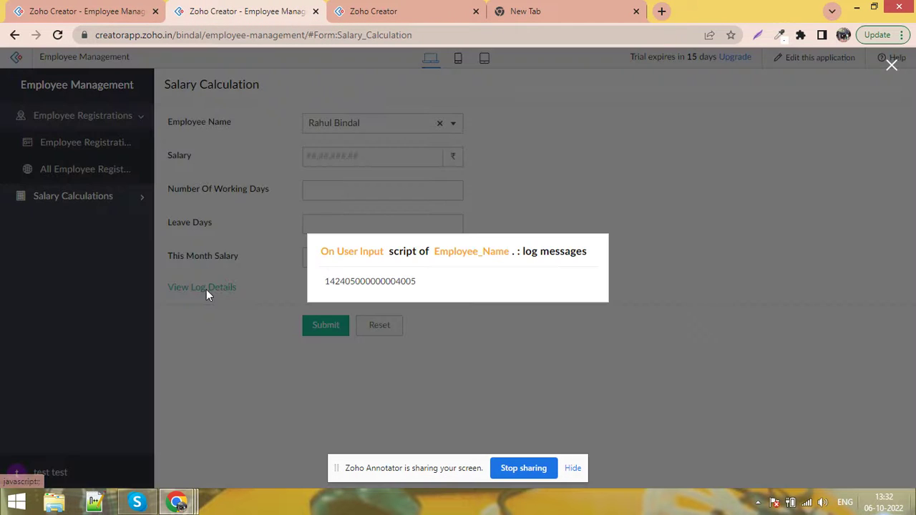
pyautogui.hotkey('ctrl', 'f')
pyautogui.hotkey('ctrl', 'v')
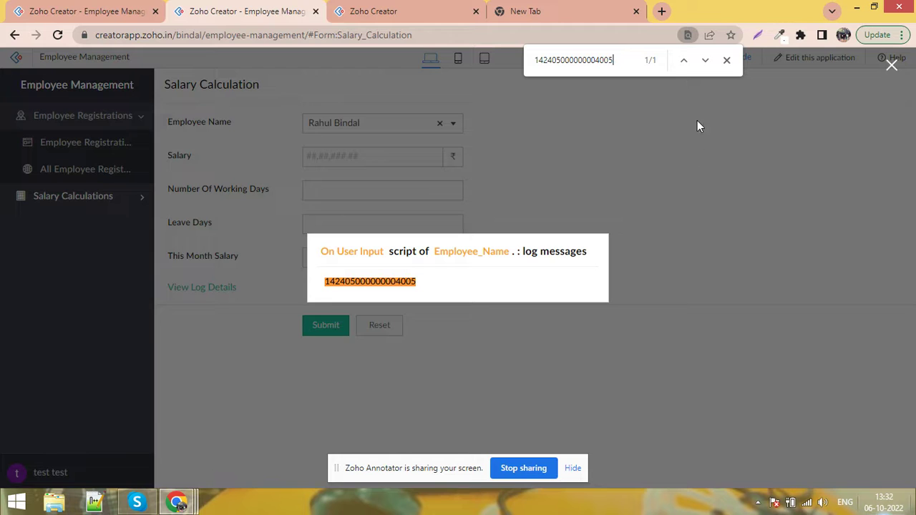
pyautogui.click(726, 60)
# Open the employee's record details in the report and check the Salary of ₹ 50,000.00
pyautogui.click(3, 6)
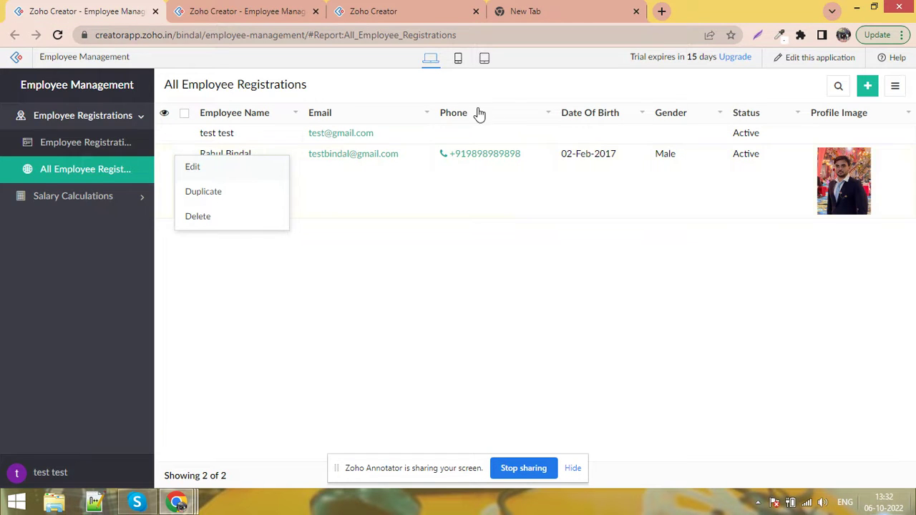
pyautogui.click(705, 176)
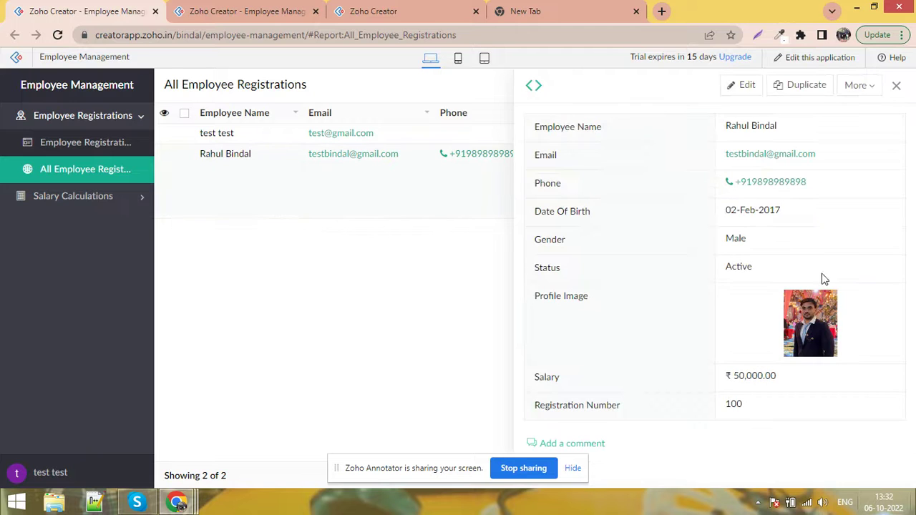
pyautogui.doubleClick(740, 374)
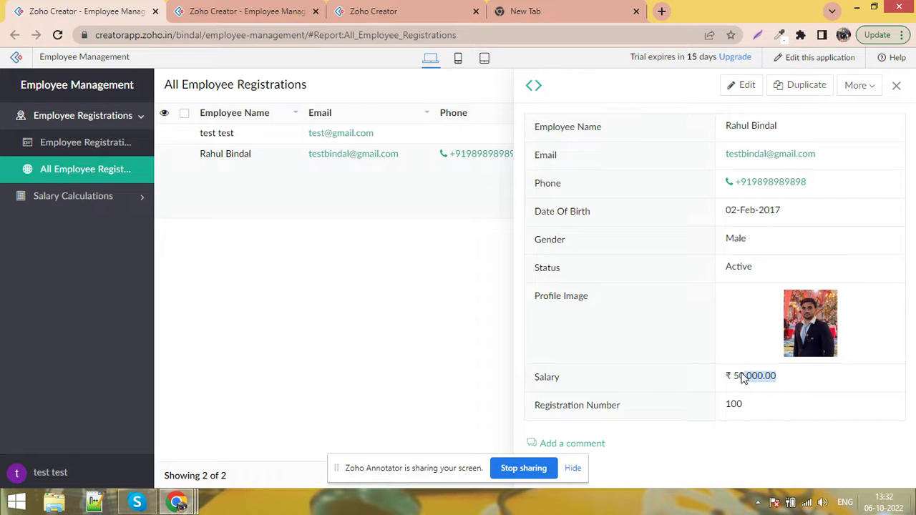
pyautogui.rightClick(752, 403)
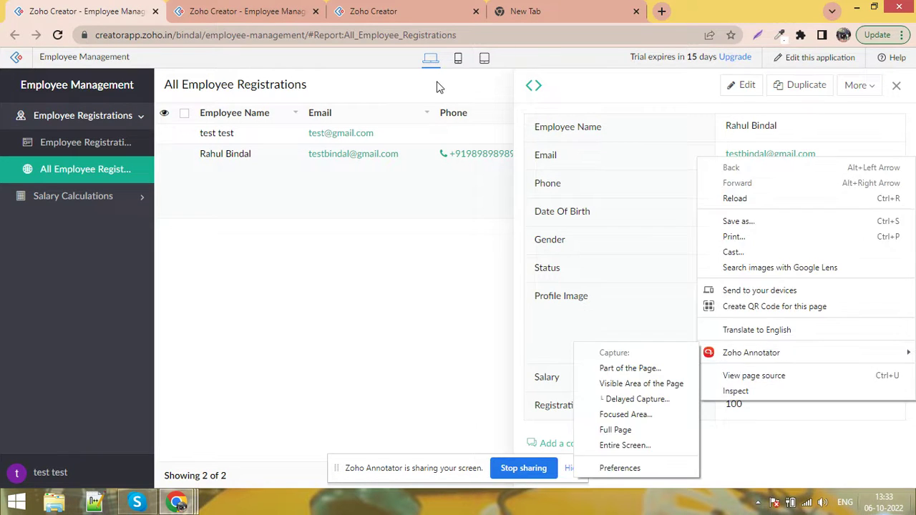
pyautogui.click(265, 10)
pyautogui.click(399, 7)
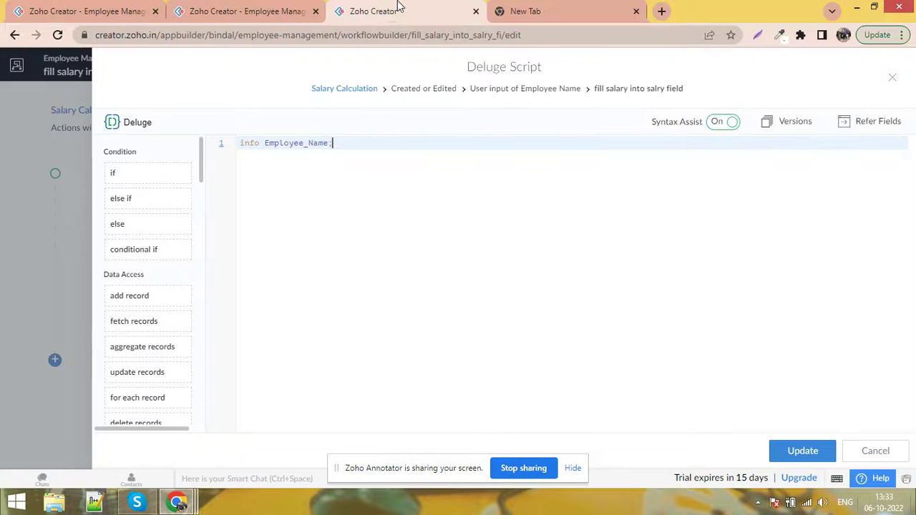
# Replace line 1 with 'response = Employee_Registration[ID == input.Employee_Name]'
pyautogui.moveTo(334, 143); pyautogui.dragTo(239, 143)
pyautogui.click(50, 8)
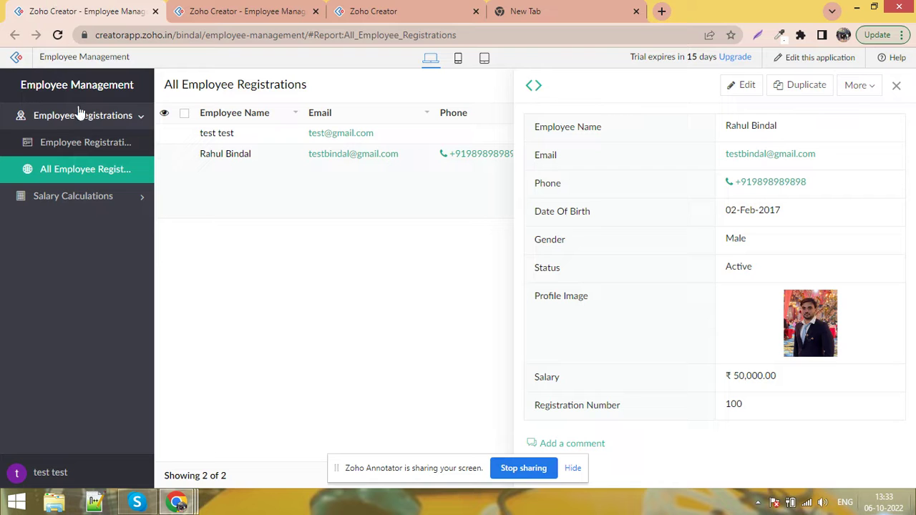
pyautogui.click(380, 8)
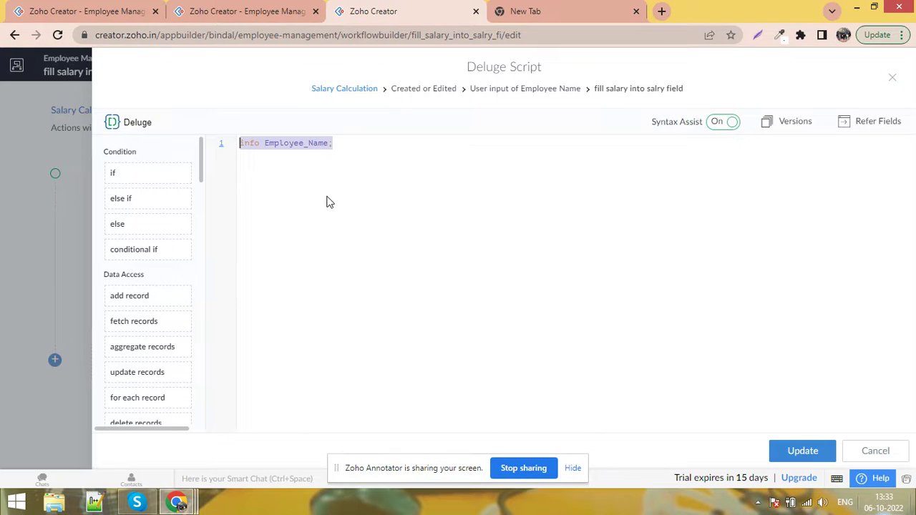
pyautogui.write('resp')
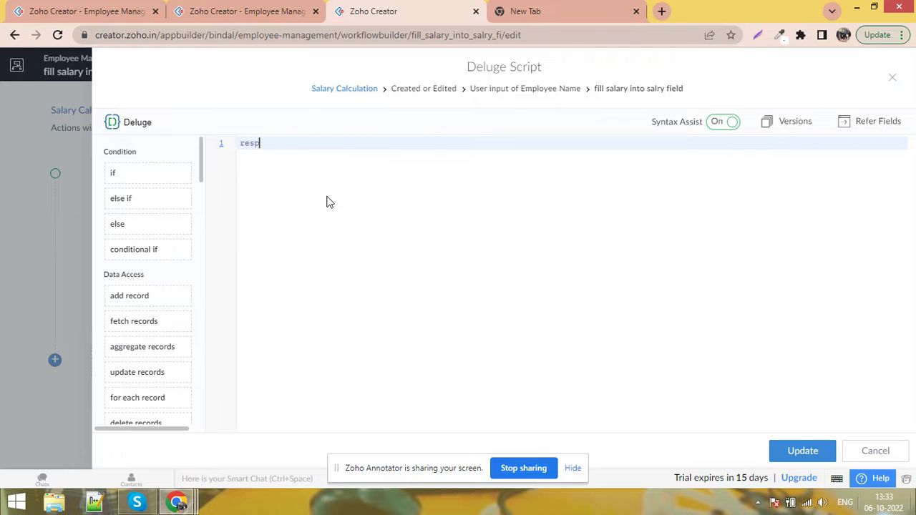
pyautogui.write('onse = Em')
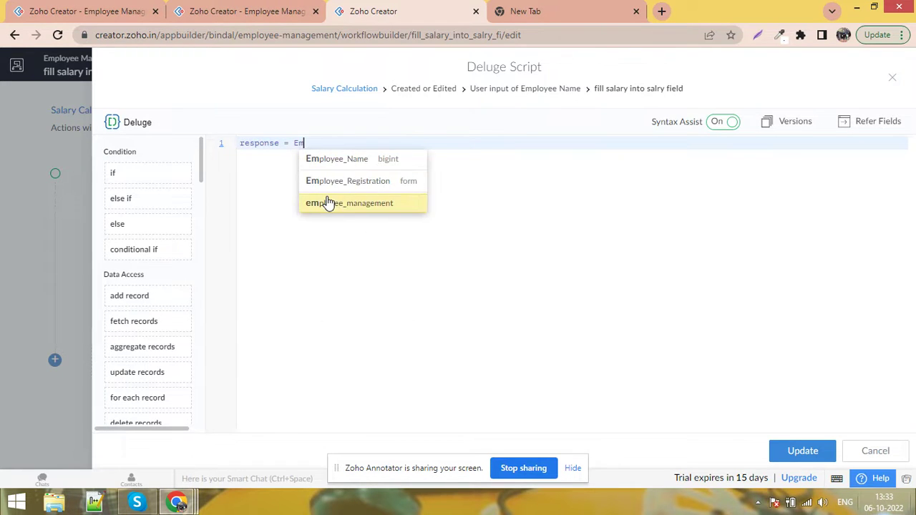
pyautogui.press('Up')
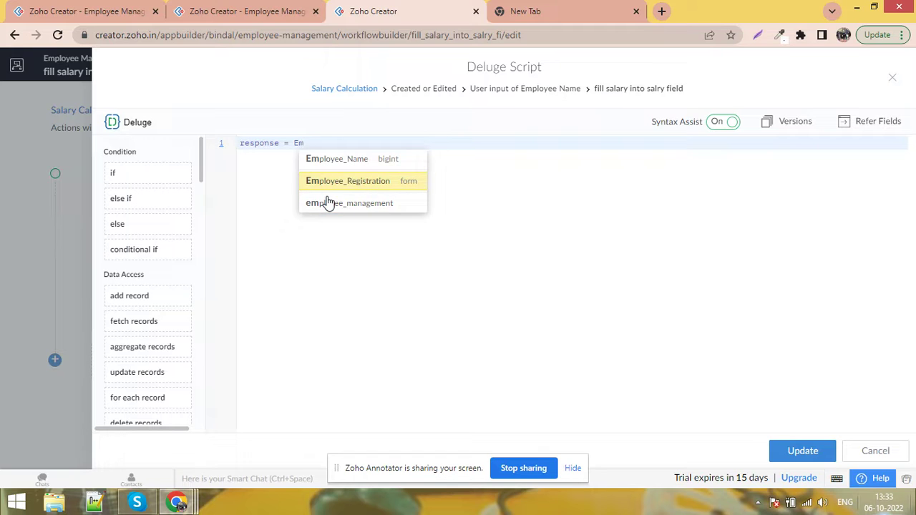
pyautogui.press('Return')
pyautogui.write('[]')
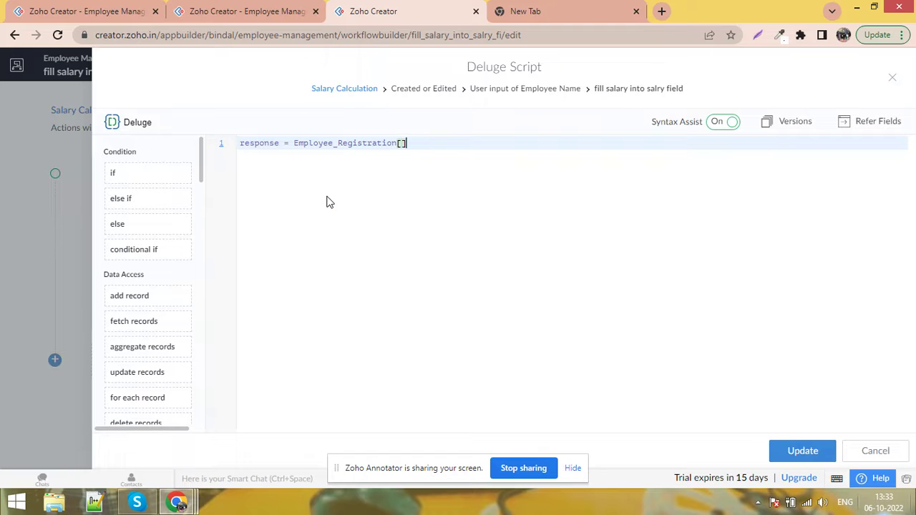
pyautogui.write('ID')
pyautogui.write(' == ')
pyautogui.write('input.')
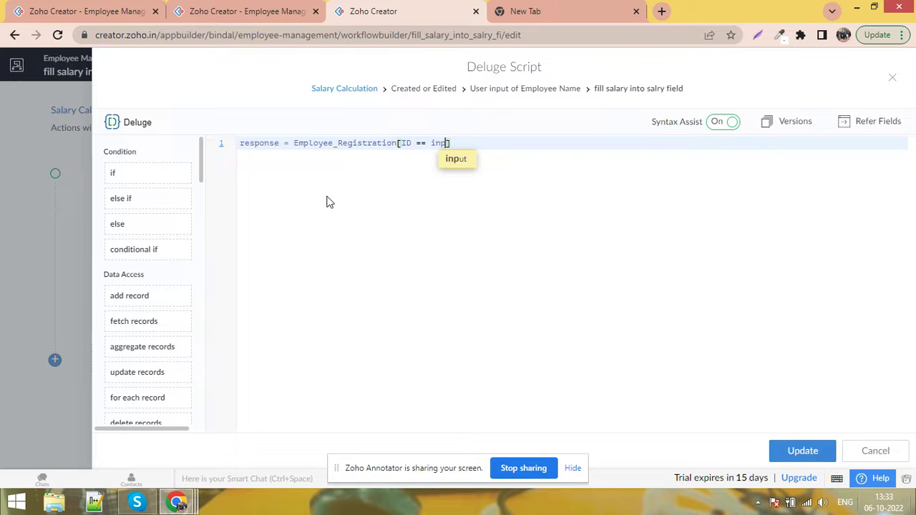
pyautogui.write('Employee_Name')
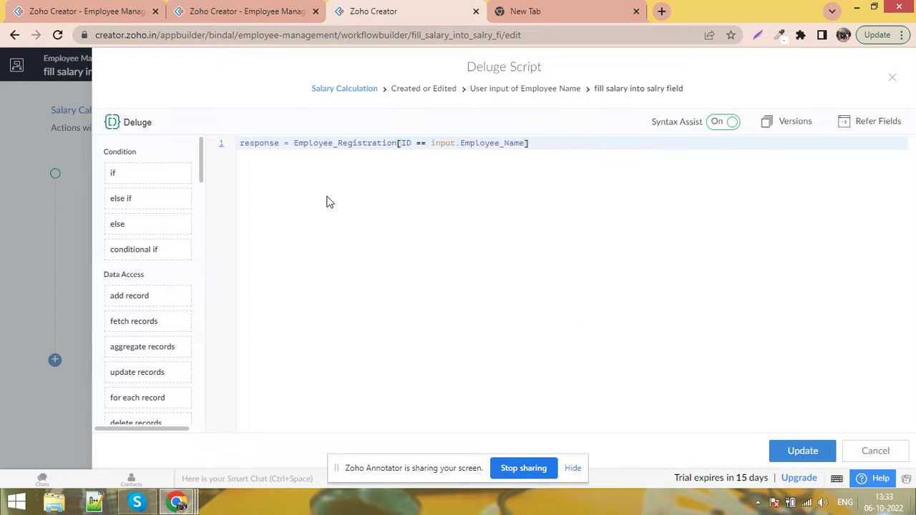
# Close the form's log popup and end script line 1 with a semicolon
pyautogui.click(249, 11)
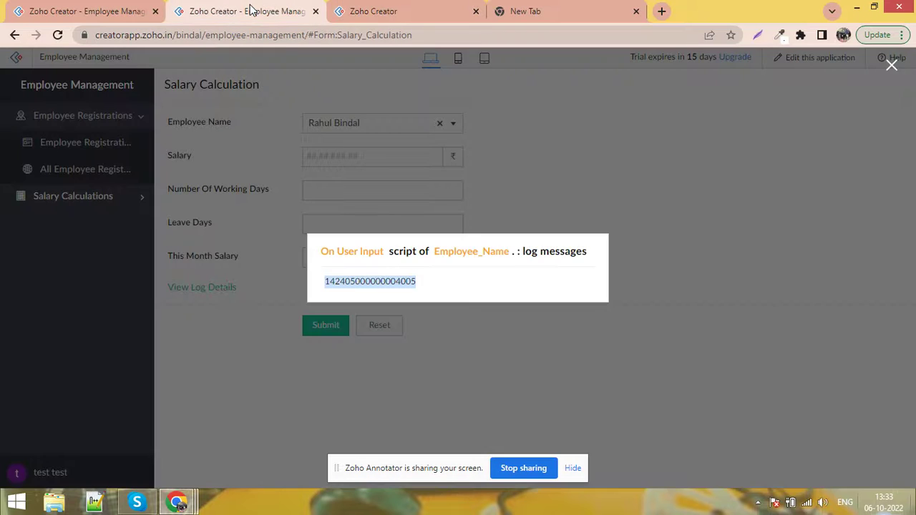
pyautogui.click(891, 67)
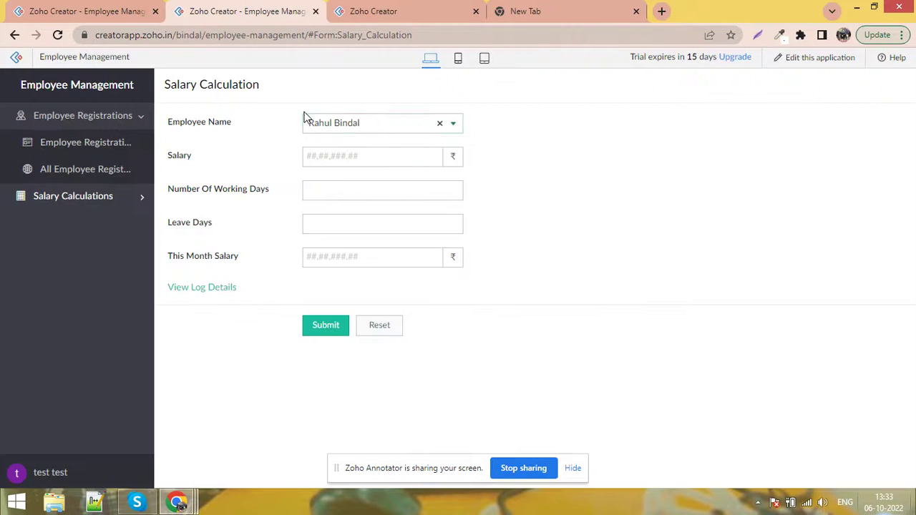
pyautogui.click(351, 11)
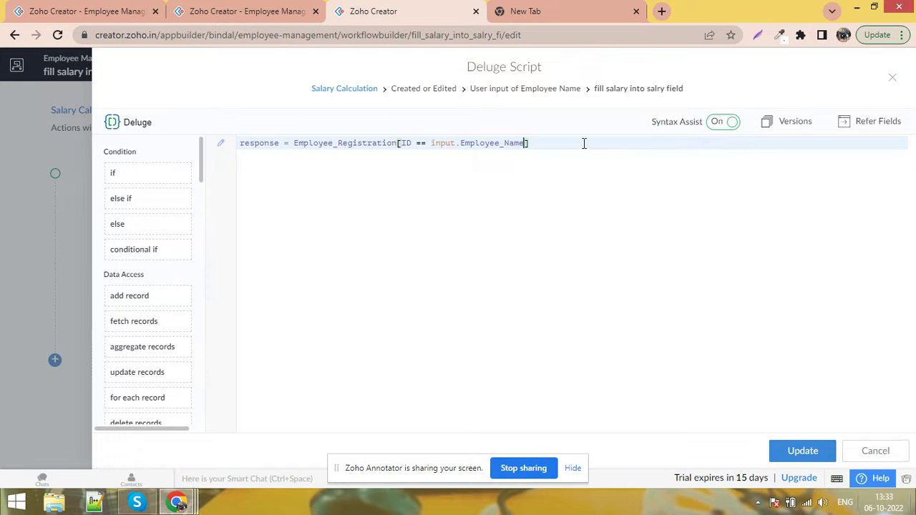
pyautogui.write(';')
pyautogui.press('Return')
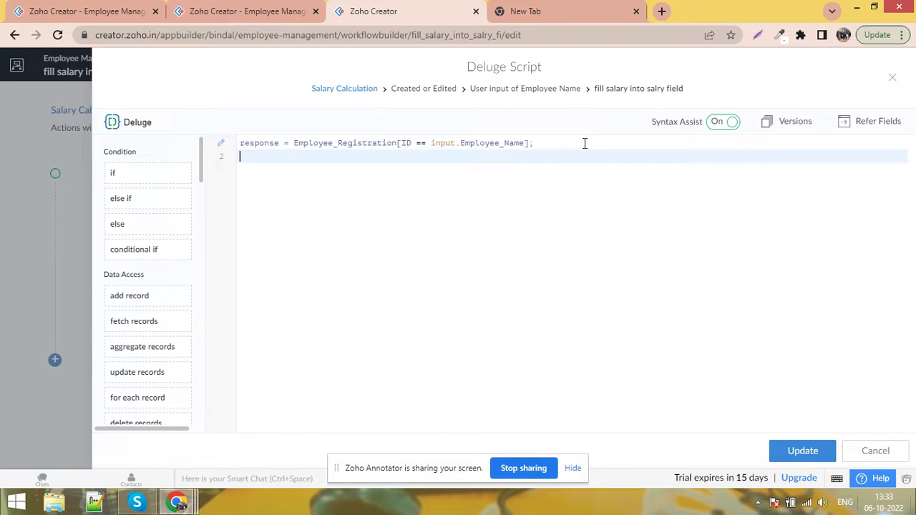
# Add the line 'slry = response.Salary', choosing Salary from the field suggestions
pyautogui.write('slry = response.')
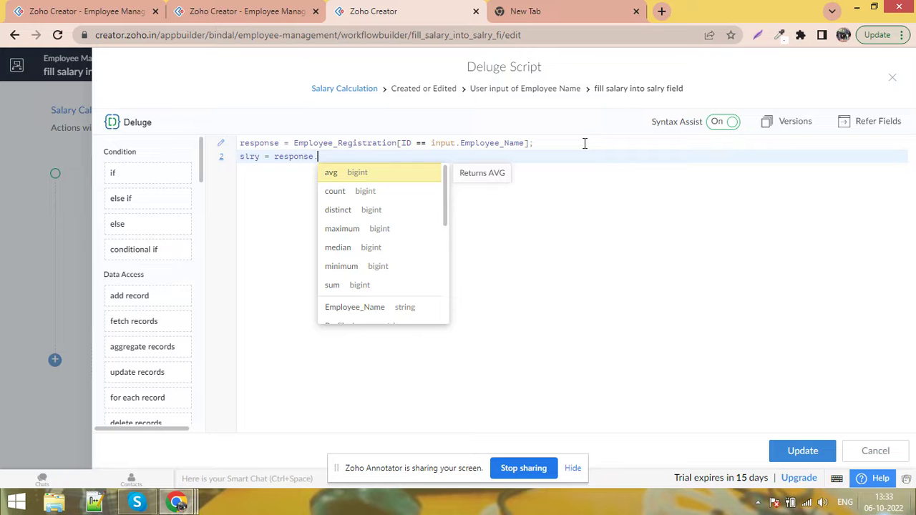
pyautogui.press('Down')
pyautogui.press('Down')
pyautogui.press('Down')
pyautogui.press('Down')
pyautogui.press('Down')
pyautogui.press('Down')
pyautogui.press('Down')
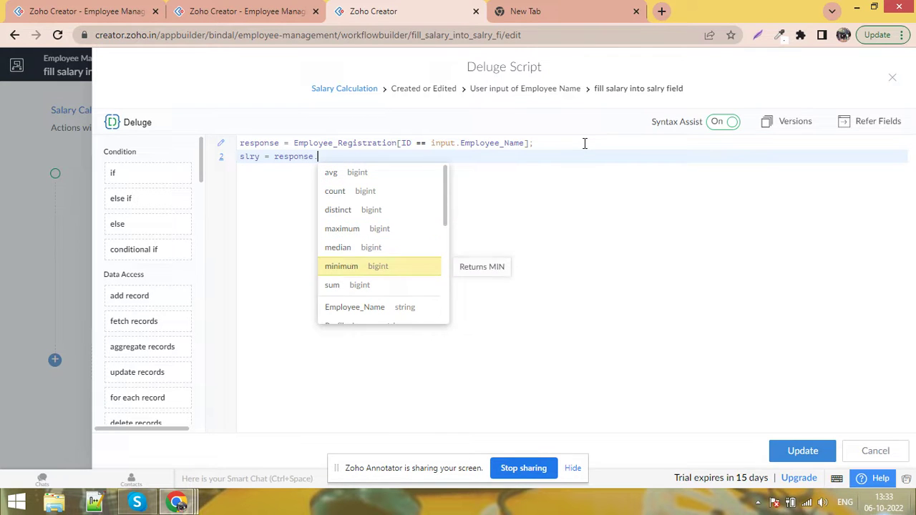
pyautogui.press('Down')
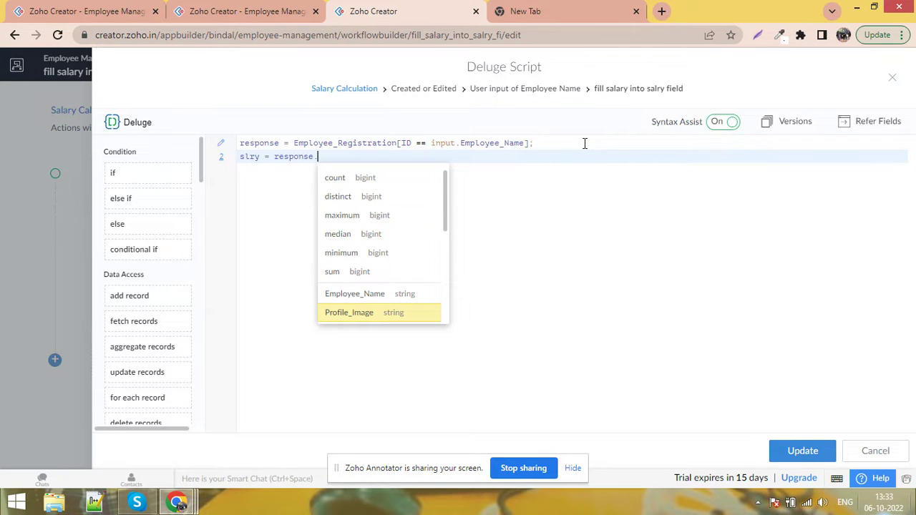
pyautogui.click(122, 8)
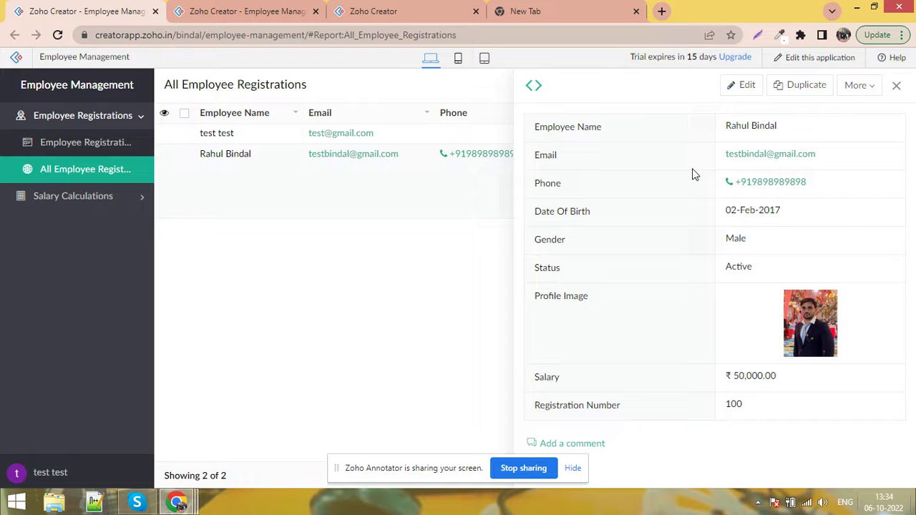
pyautogui.click(389, 10)
pyautogui.press('BackSpace')
pyautogui.write('.')
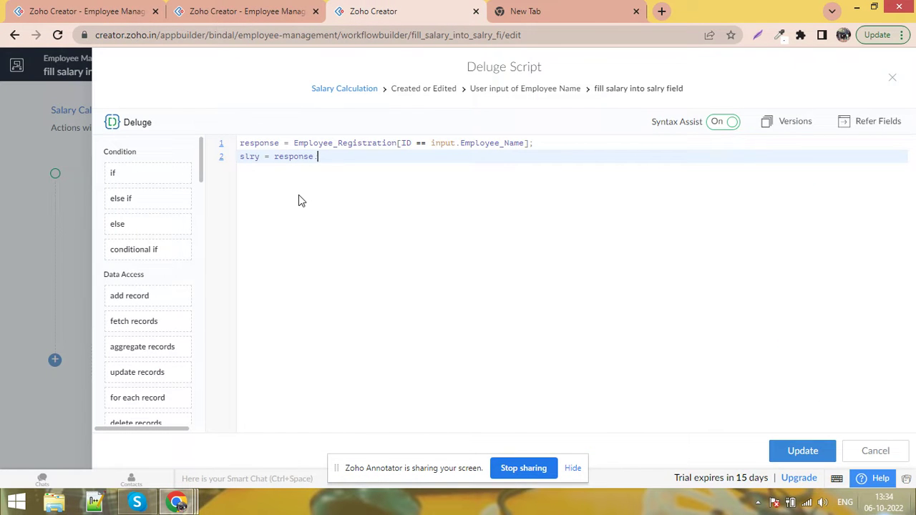
pyautogui.press('Down')
pyautogui.press('Down')
pyautogui.press('Down')
pyautogui.press('Down')
pyautogui.press('Down')
pyautogui.press('Down')
pyautogui.press('Down')
pyautogui.press('Down')
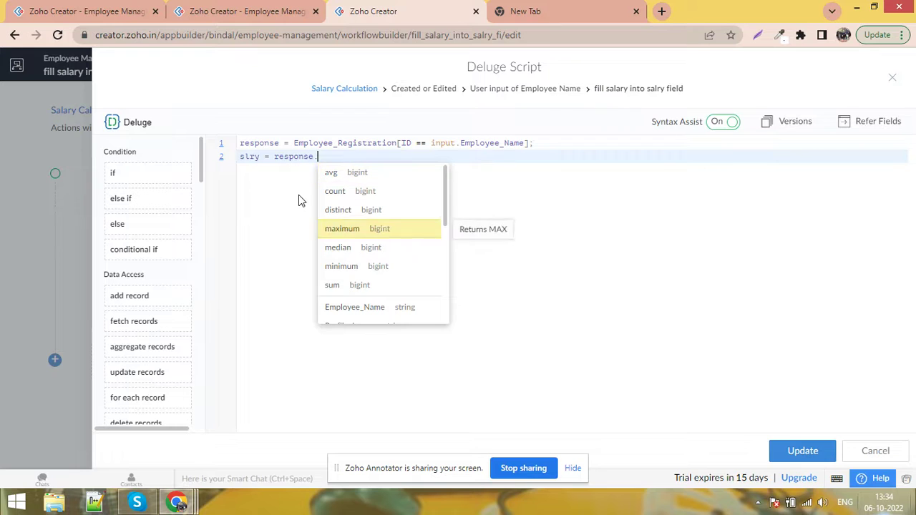
pyautogui.press('Down')
pyautogui.press('Down')
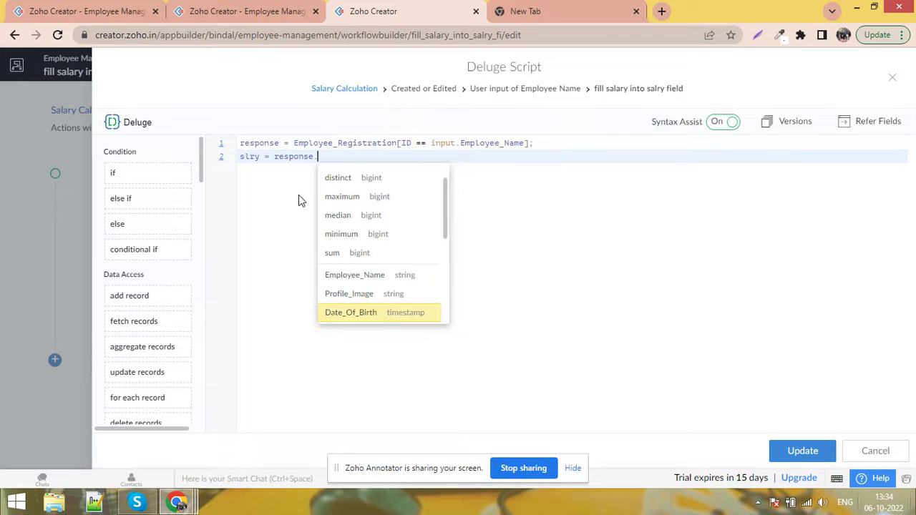
pyautogui.press('Down')
pyautogui.press('Down')
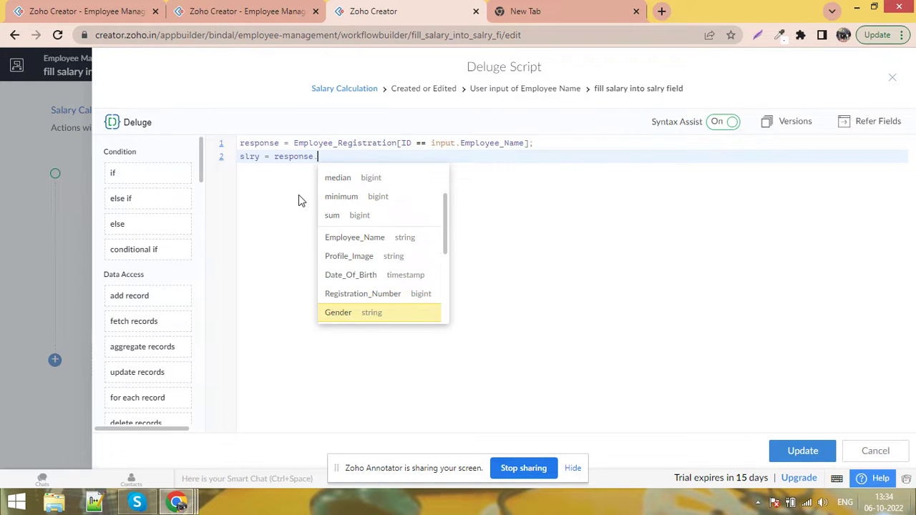
pyautogui.press('Down')
pyautogui.press('Down')
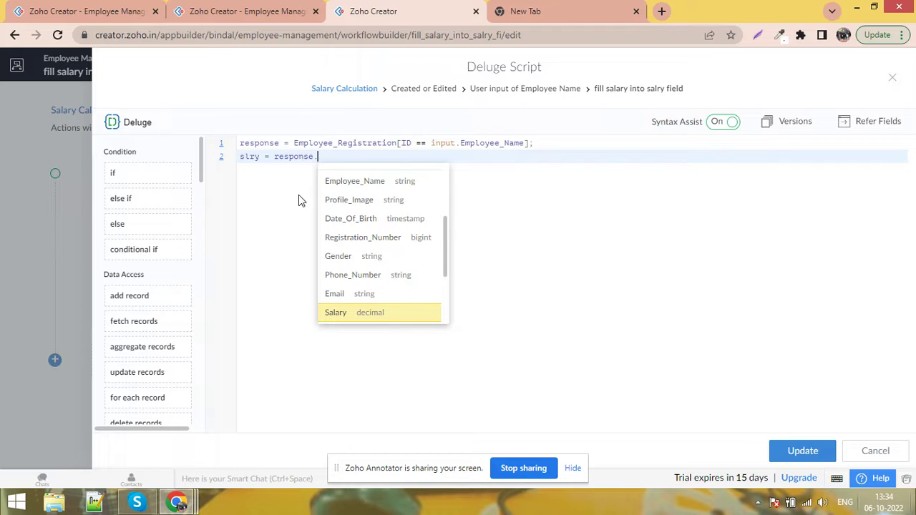
pyautogui.click(363, 319)
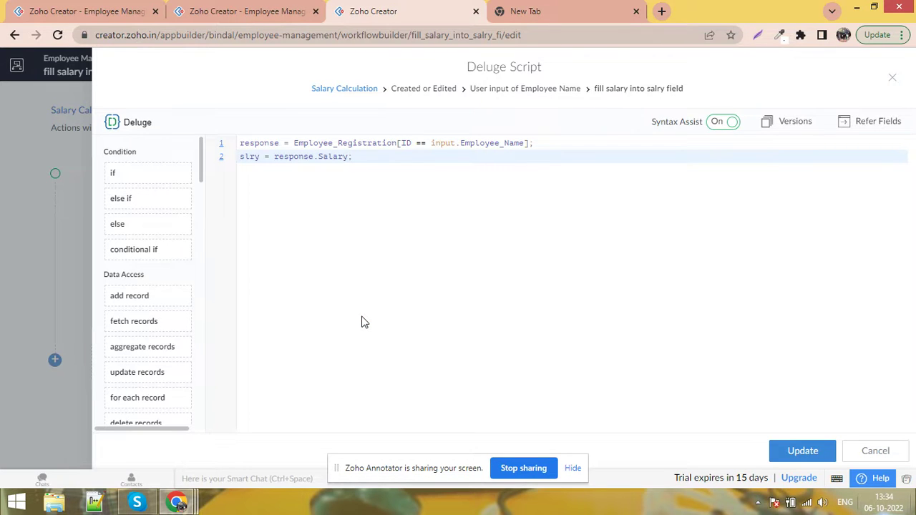
pyautogui.press('Return')
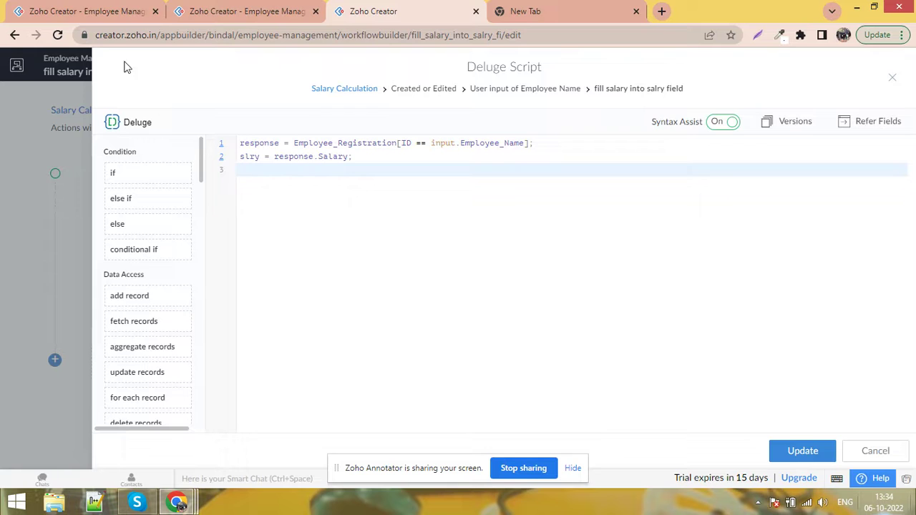
pyautogui.click(128, 8)
pyautogui.click(166, 8)
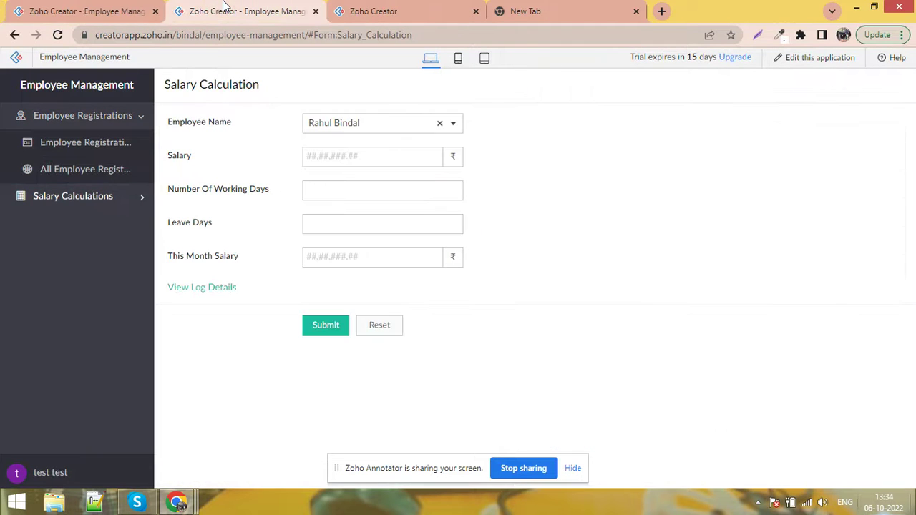
# Write line 3 as 'Salary = slry' using the autocomplete suggestions
pyautogui.moveTo(202, 160); pyautogui.dragTo(164, 157)
pyautogui.click(363, 155)
pyautogui.click(398, 8)
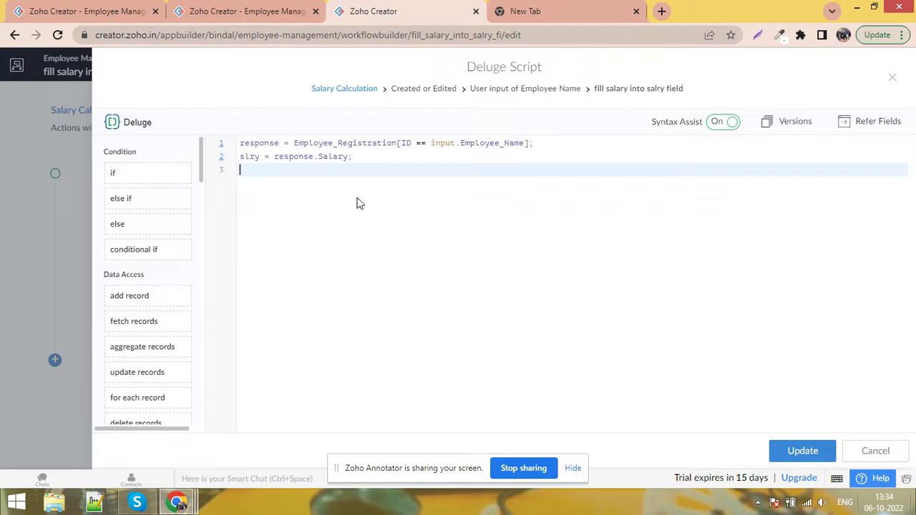
pyautogui.write('al')
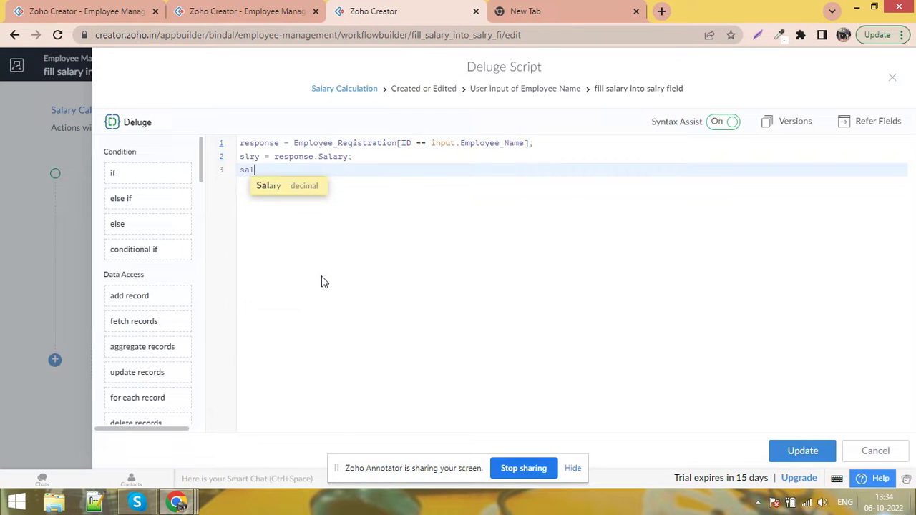
pyautogui.press('Return')
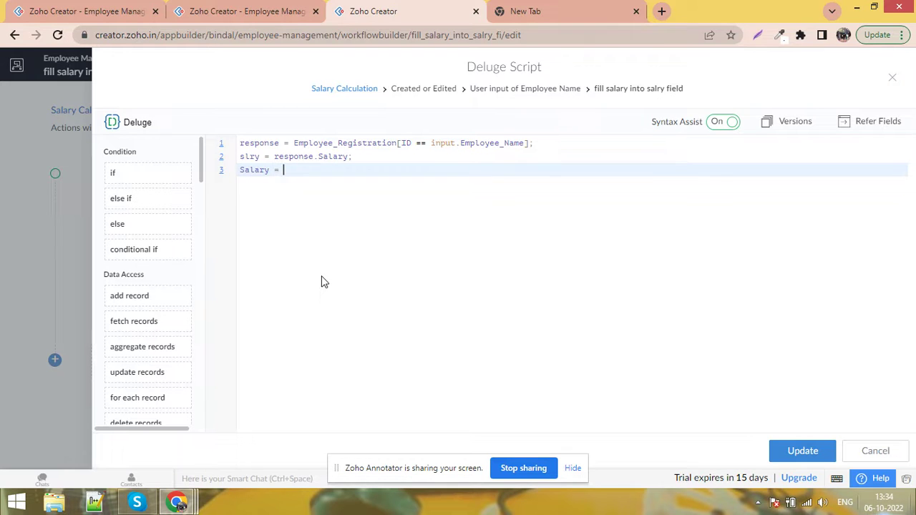
pyautogui.write('s')
pyautogui.press('Up')
pyautogui.press('Up')
pyautogui.press('Up')
pyautogui.press('Up')
pyautogui.press('Up')
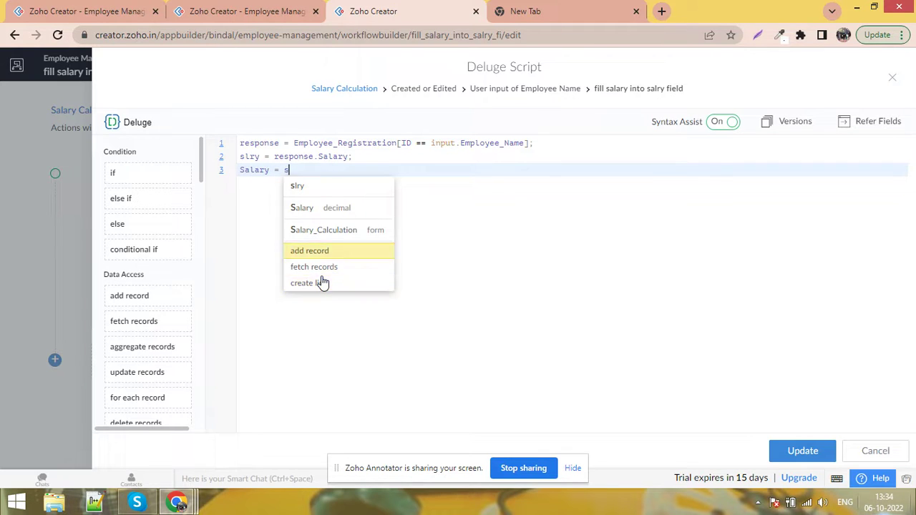
pyautogui.press('Return')
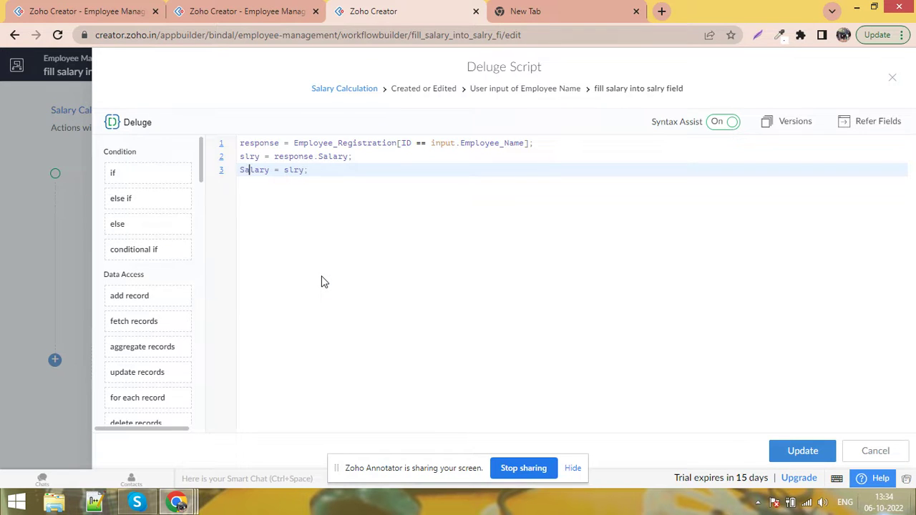
# Prefix the line so it reads 'input.Salary = slry;' and click Update
pyautogui.press('Home')
pyautogui.write('input.')
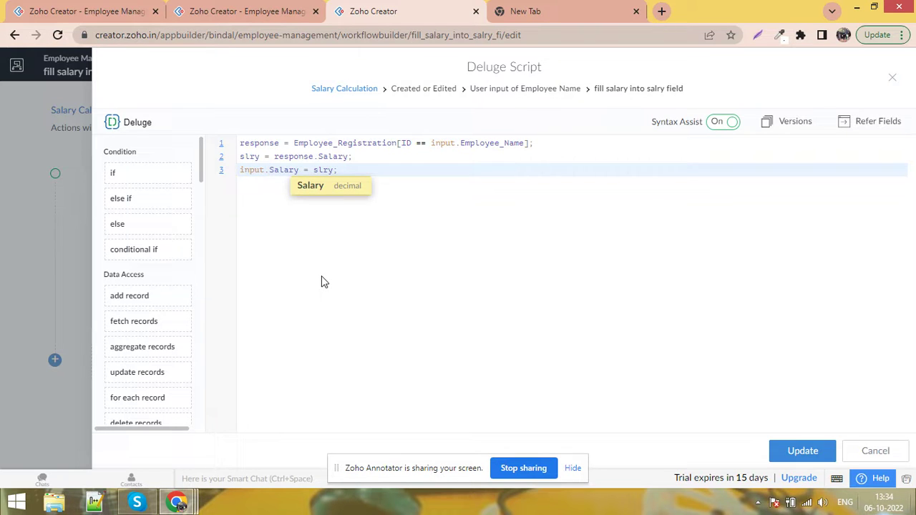
pyautogui.press('End')
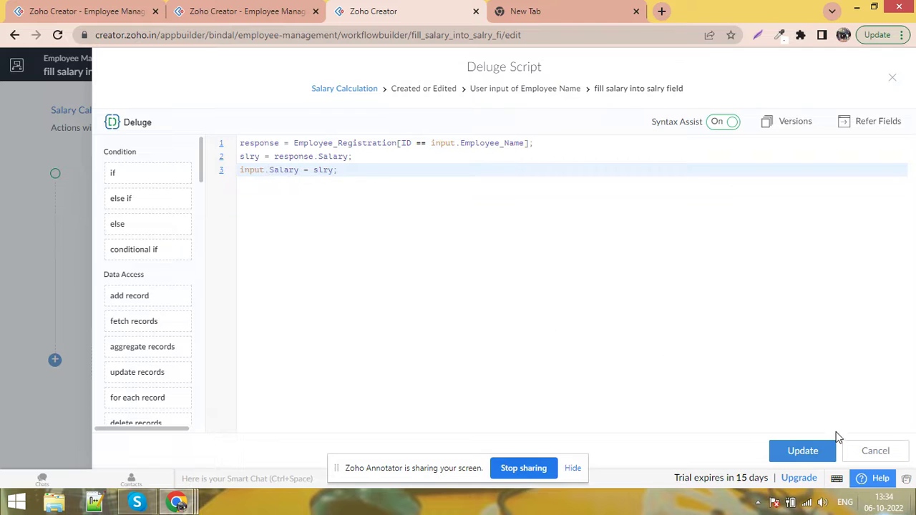
pyautogui.click(812, 451)
# Reload the Salary Calculation form page from its address bar
pyautogui.click(89, 9)
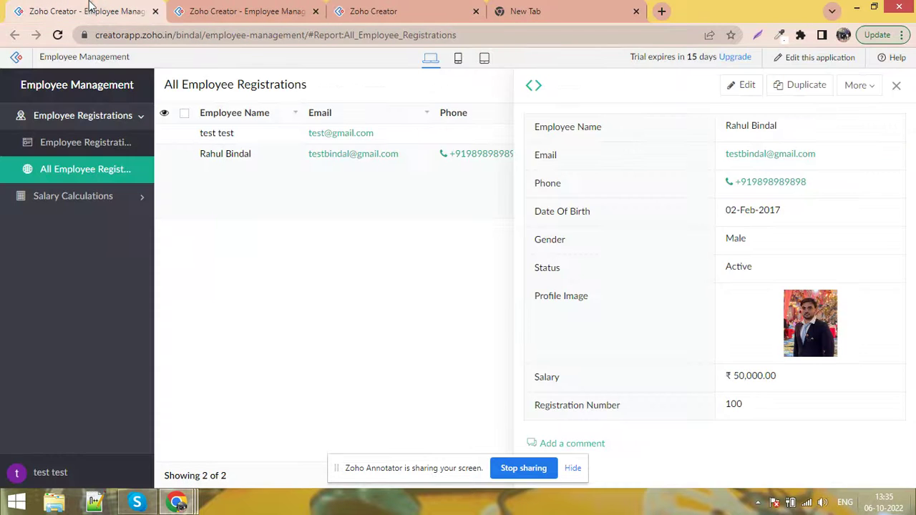
pyautogui.click(241, 20)
pyautogui.click(262, 41)
pyautogui.press('Return')
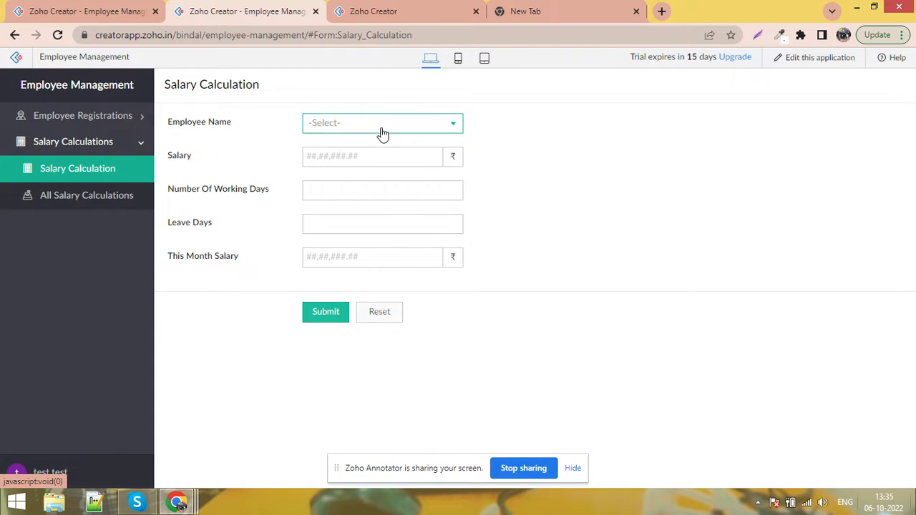
# Pick each employee in the Employee Name dropdown and check Salary fills with 50,000.00
pyautogui.click(381, 128)
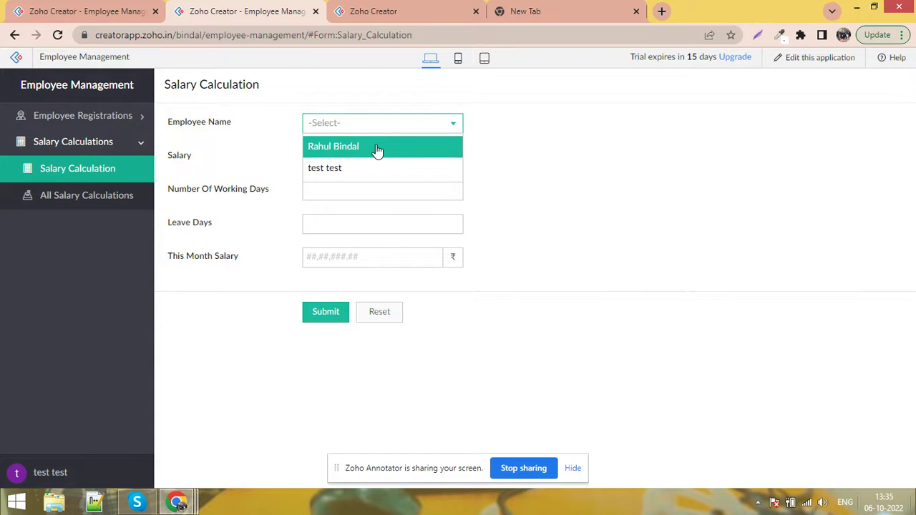
pyautogui.click(378, 146)
pyautogui.click(373, 157)
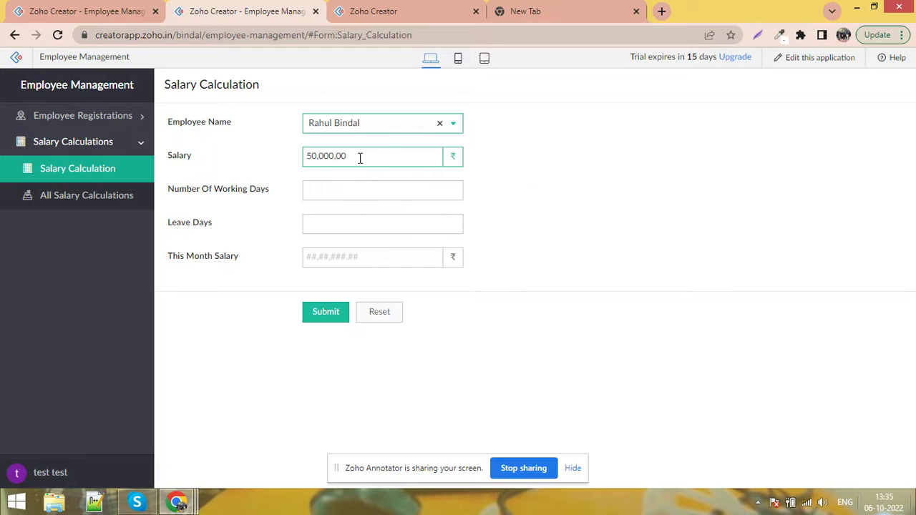
pyautogui.click(374, 127)
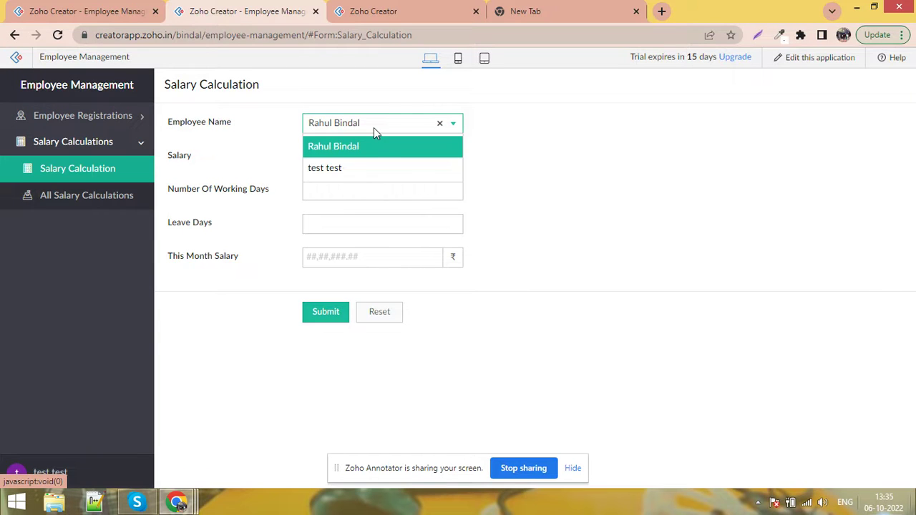
pyautogui.click(370, 168)
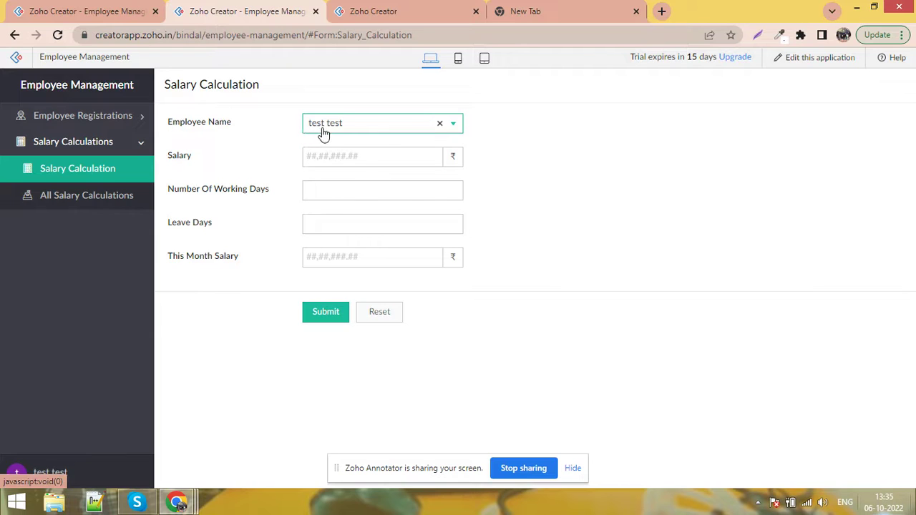
pyautogui.click(370, 136)
pyautogui.click(362, 147)
pyautogui.click(60, 11)
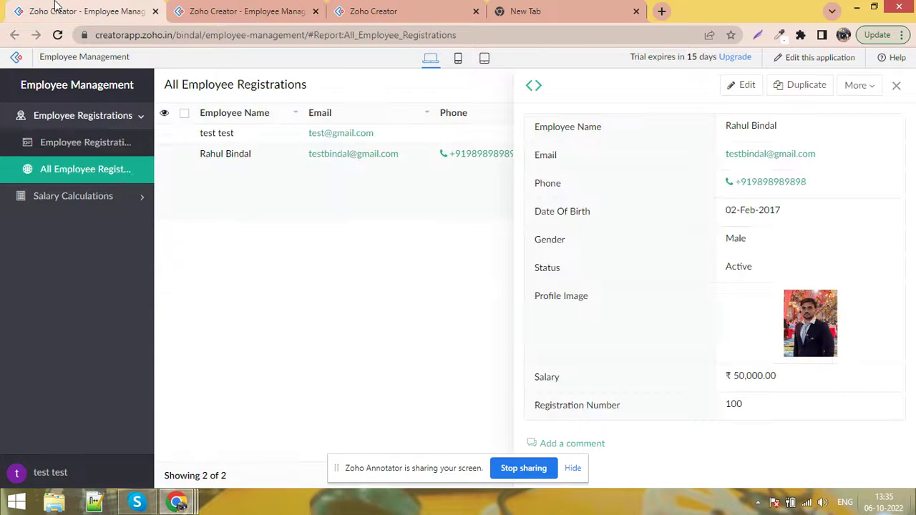
# Edit the test employee's record to set Salary to 98,588 and update it
pyautogui.click(166, 134)
pyautogui.click(195, 148)
pyautogui.click(323, 374)
pyautogui.write('98588')
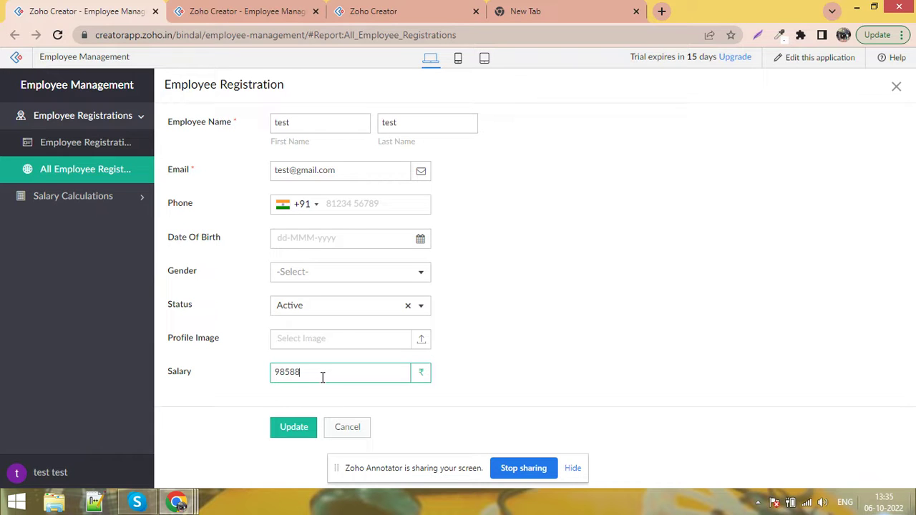
pyautogui.click(302, 429)
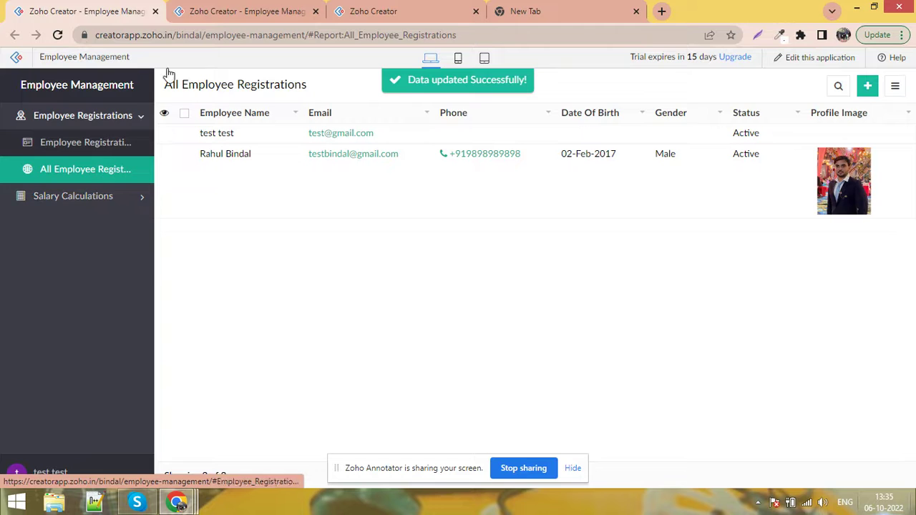
# Select the test employee on the form and confirm Salary fills with 98,588.00
pyautogui.click(232, 8)
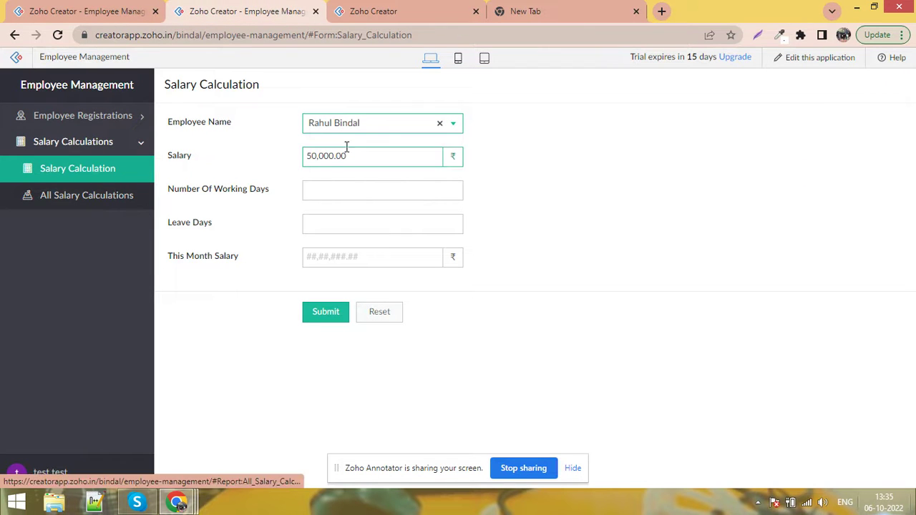
pyautogui.click(384, 137)
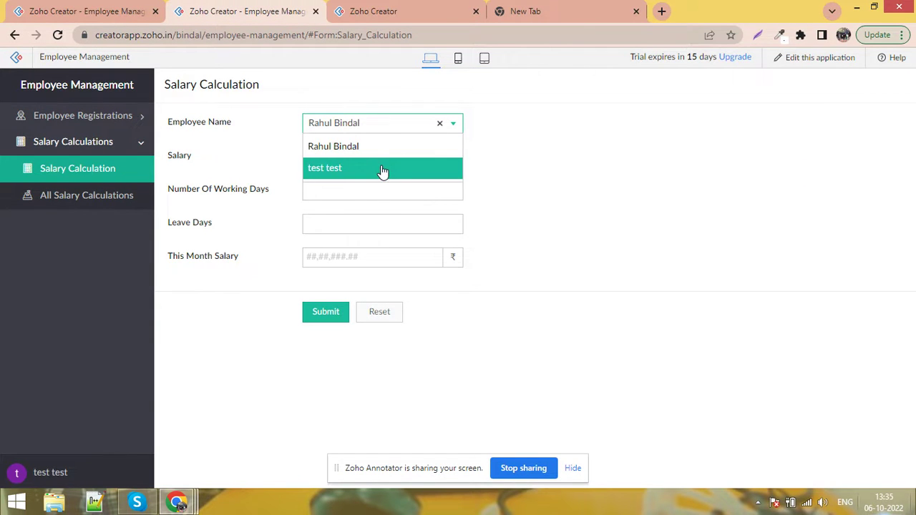
pyautogui.click(380, 168)
pyautogui.moveTo(360, 155); pyautogui.dragTo(303, 155)
pyautogui.click(380, 148)
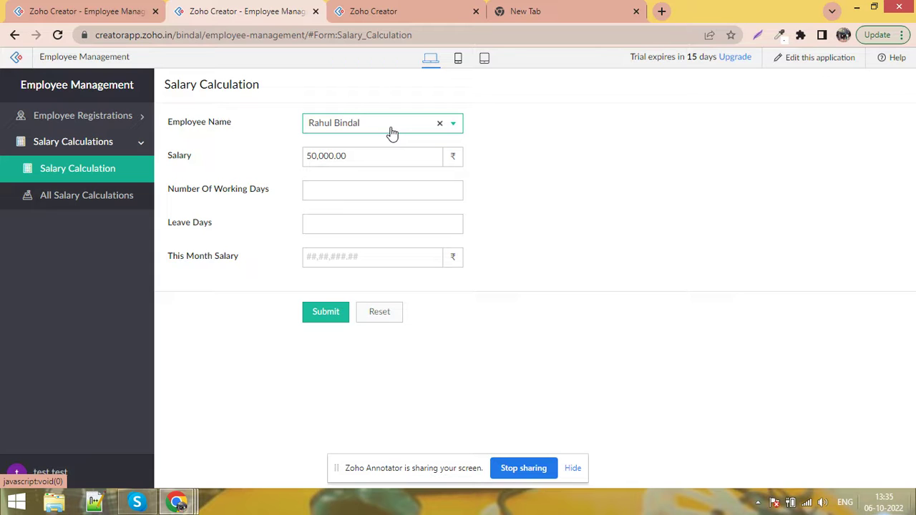
pyautogui.click(391, 134)
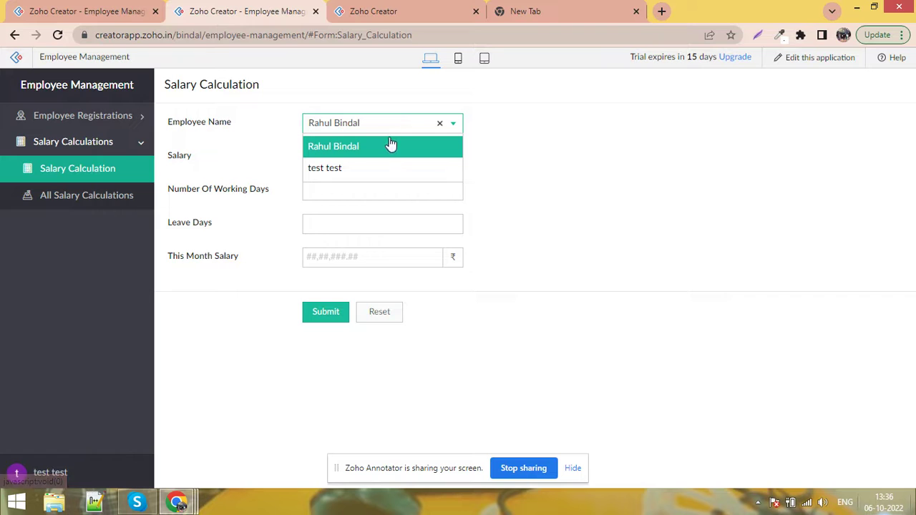
pyautogui.click(604, 194)
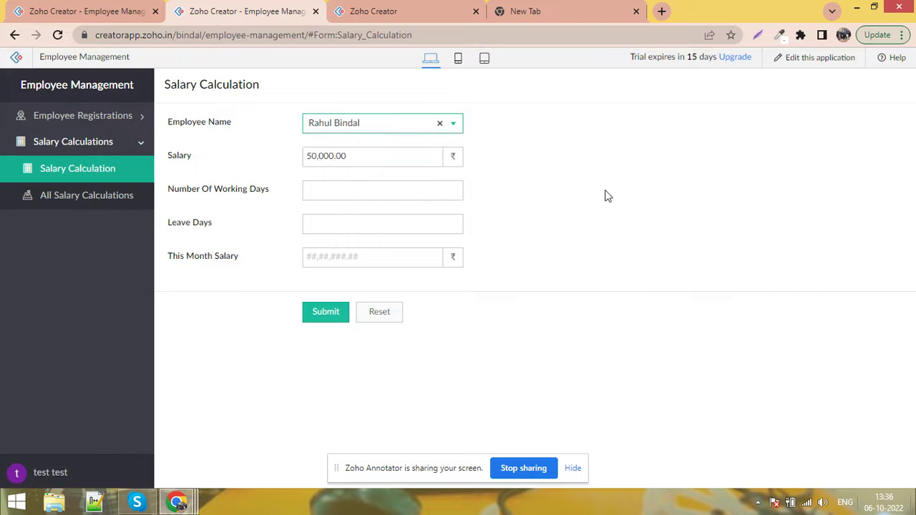
pyautogui.click(376, 163)
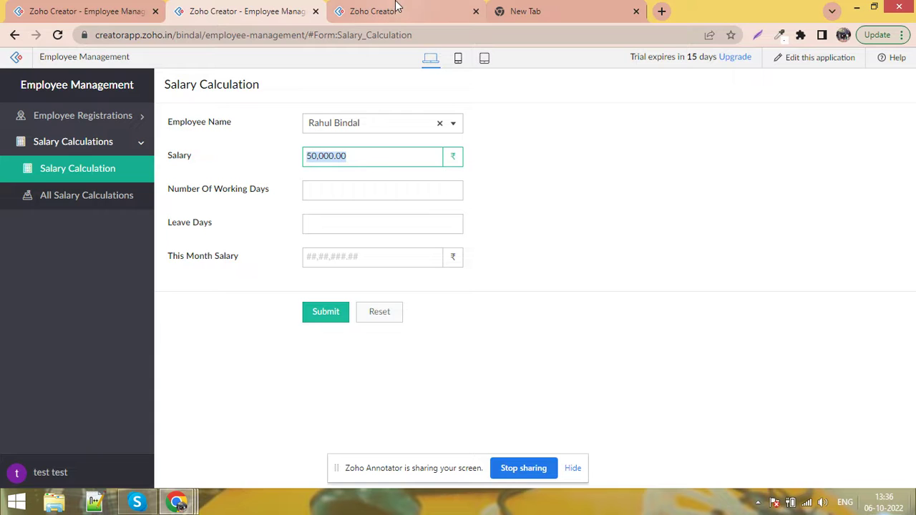
pyautogui.click(375, 149)
# Reload a blank Salary Calculation form and check whether Salary is still editable
pyautogui.click(382, 10)
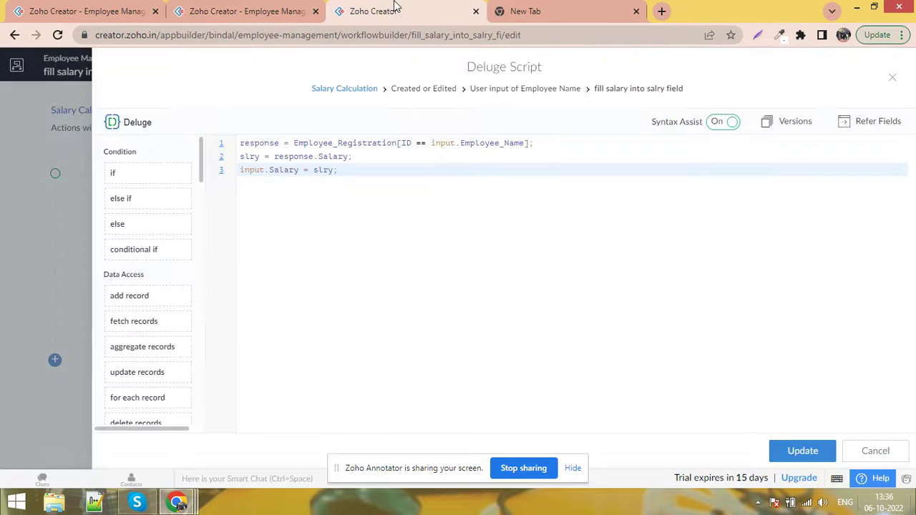
pyautogui.click(243, 14)
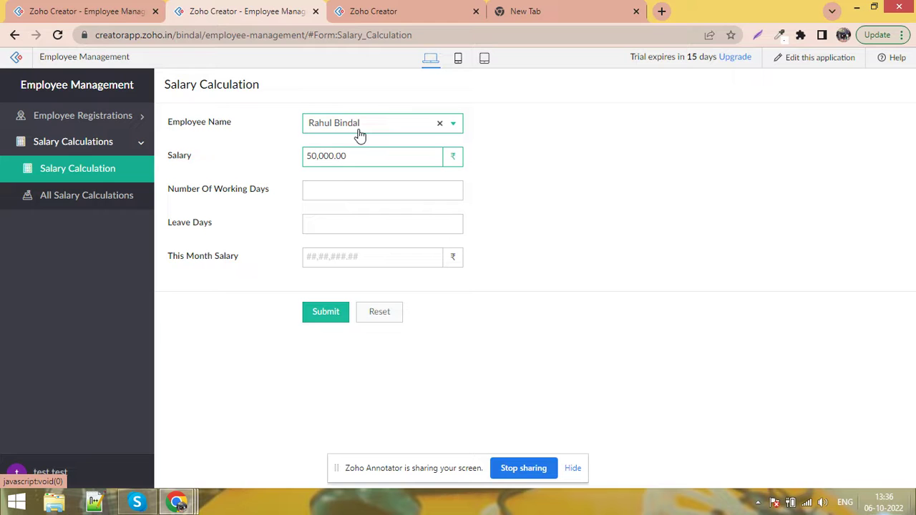
pyautogui.click(108, 169)
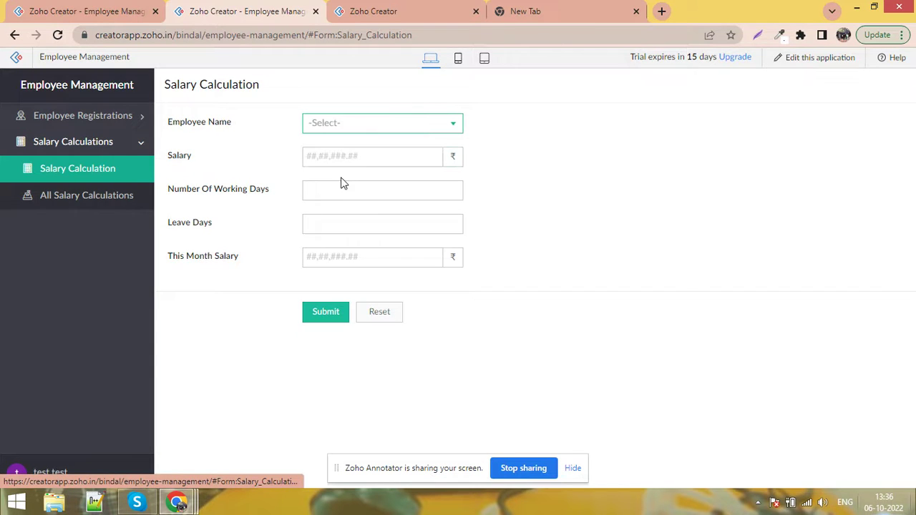
pyautogui.click(355, 164)
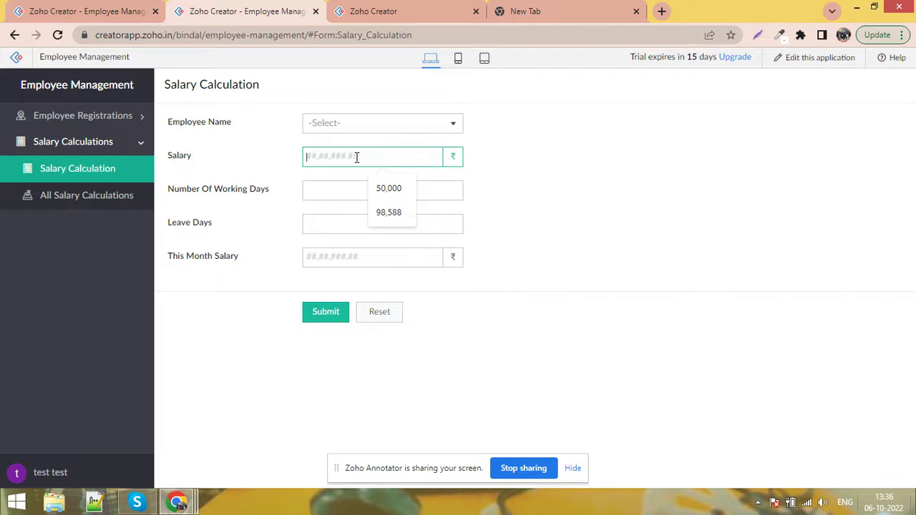
# Close the Deluge Script dialog and finish the workflow with Done
pyautogui.click(422, 6)
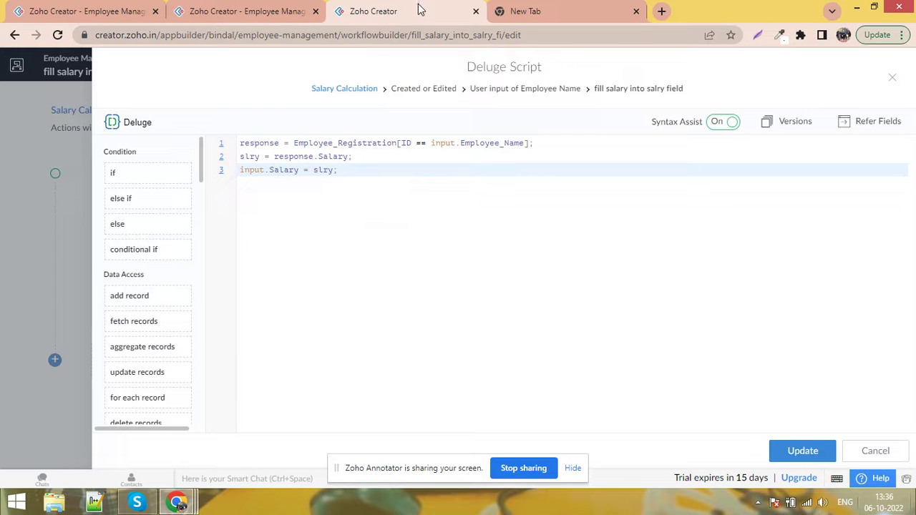
pyautogui.click(891, 79)
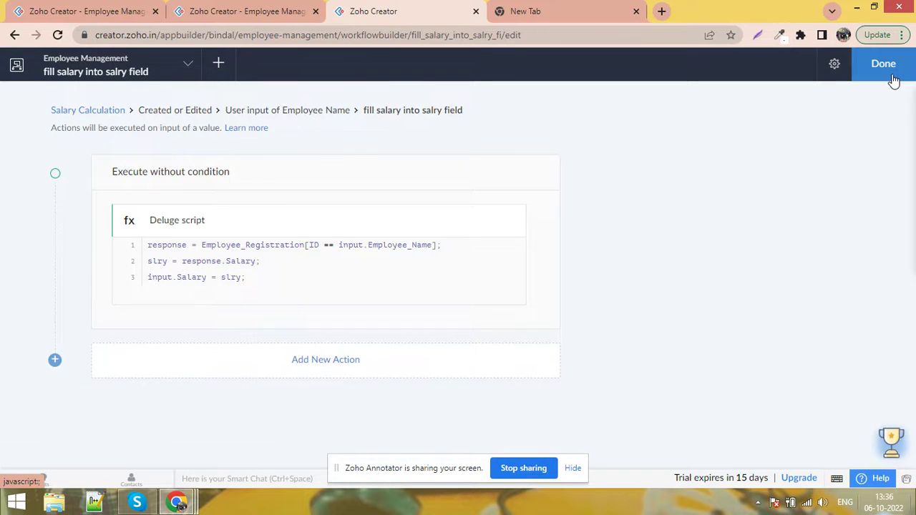
pyautogui.click(887, 70)
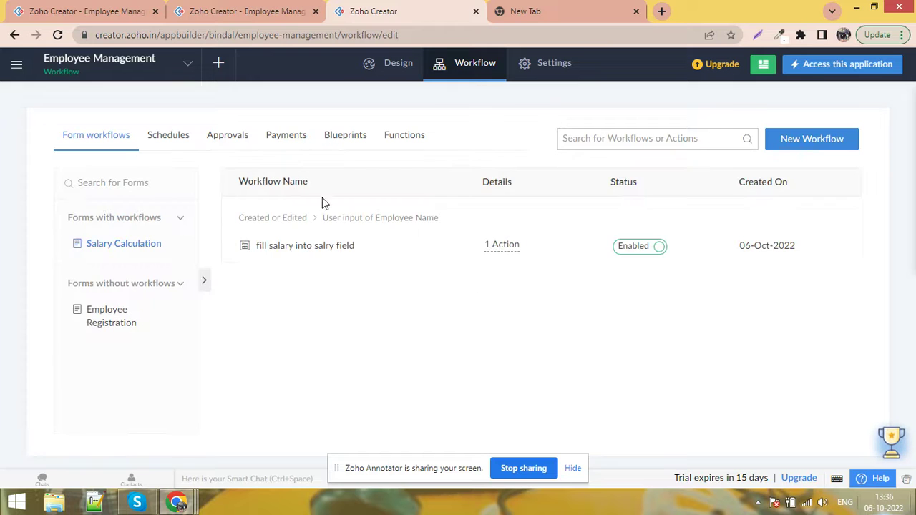
# Create a 'disable fields' workflow triggered on Created or Edited, Load of the form
pyautogui.click(825, 150)
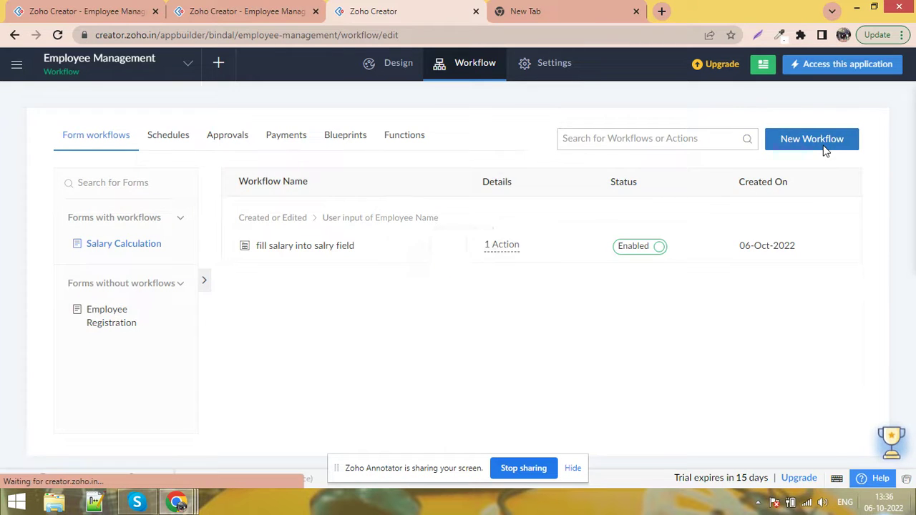
pyautogui.click(539, 235)
pyautogui.click(530, 289)
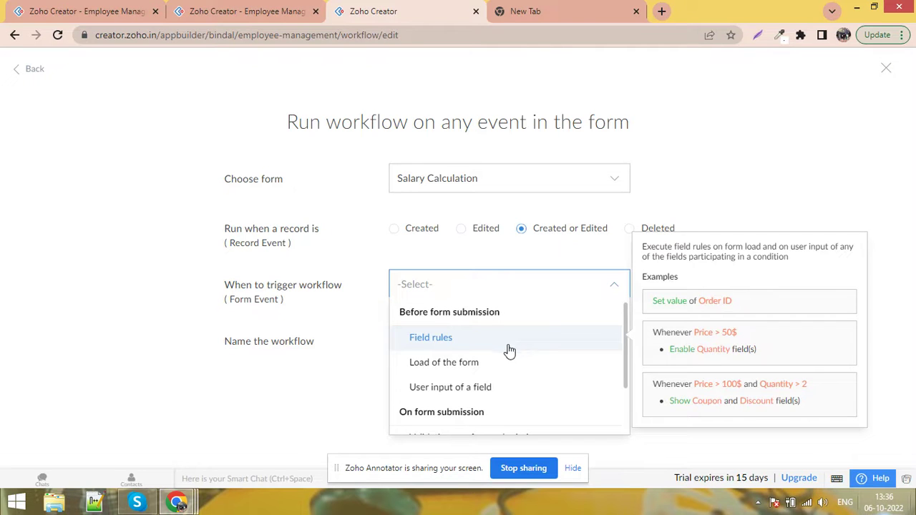
pyautogui.click(498, 367)
pyautogui.click(480, 348)
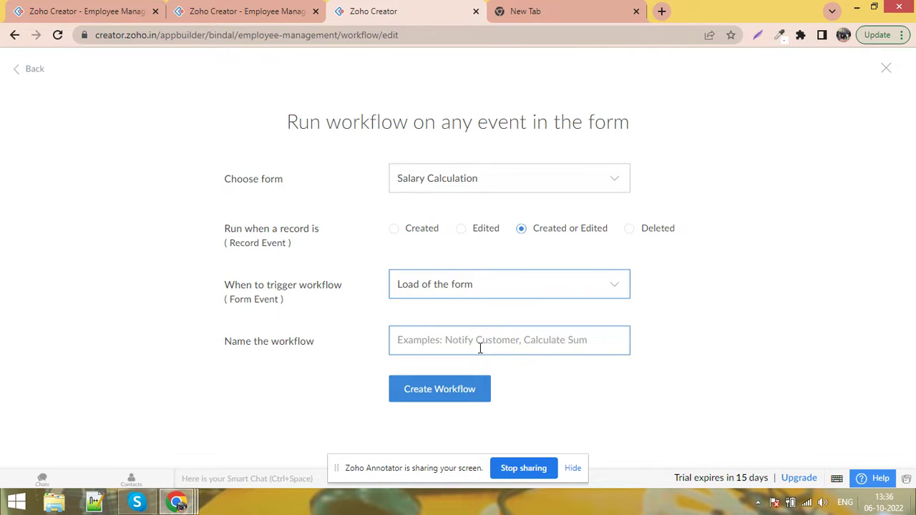
pyautogui.write('disa')
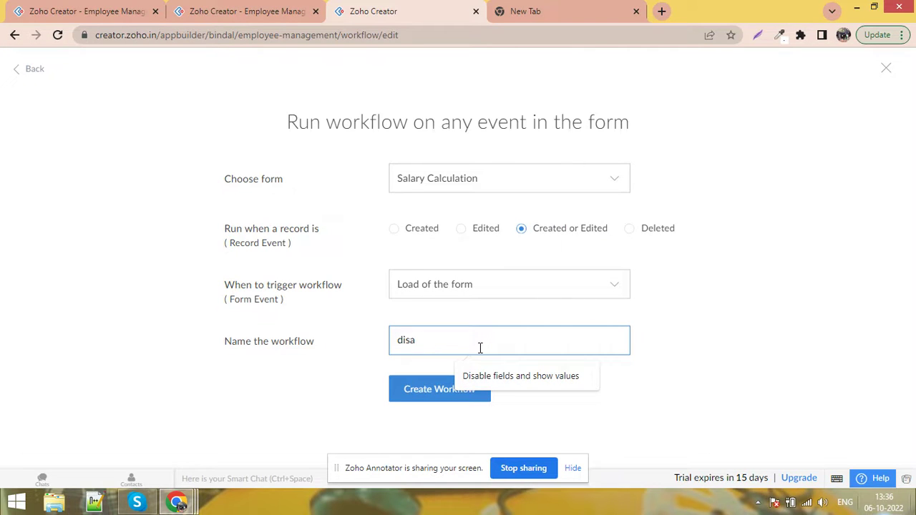
pyautogui.write('ble field')
pyautogui.click(420, 399)
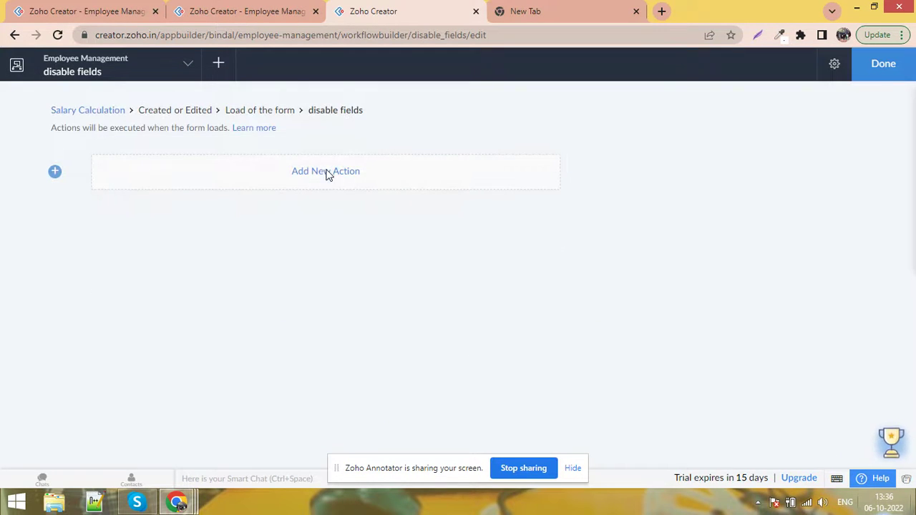
# Add a Deluge action 'disable Salary;' and save it
pyautogui.click(326, 173)
pyautogui.write('dis')
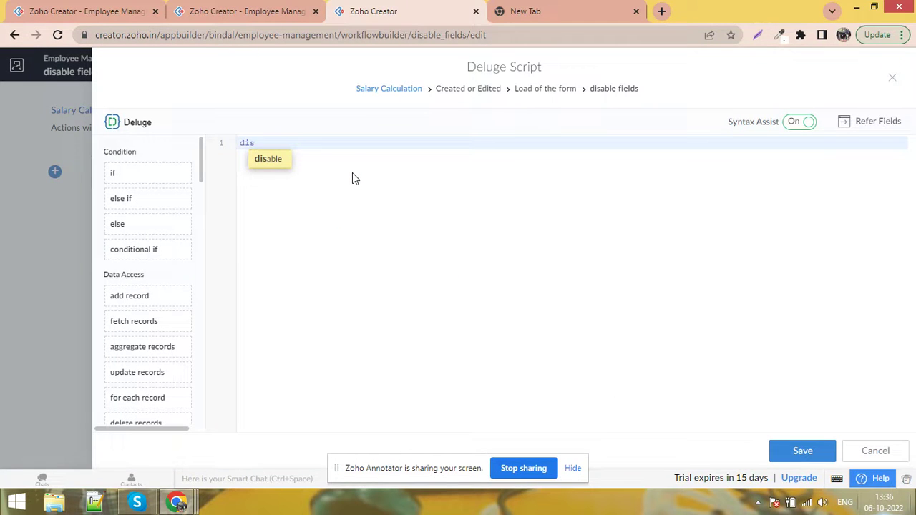
pyautogui.press('Return')
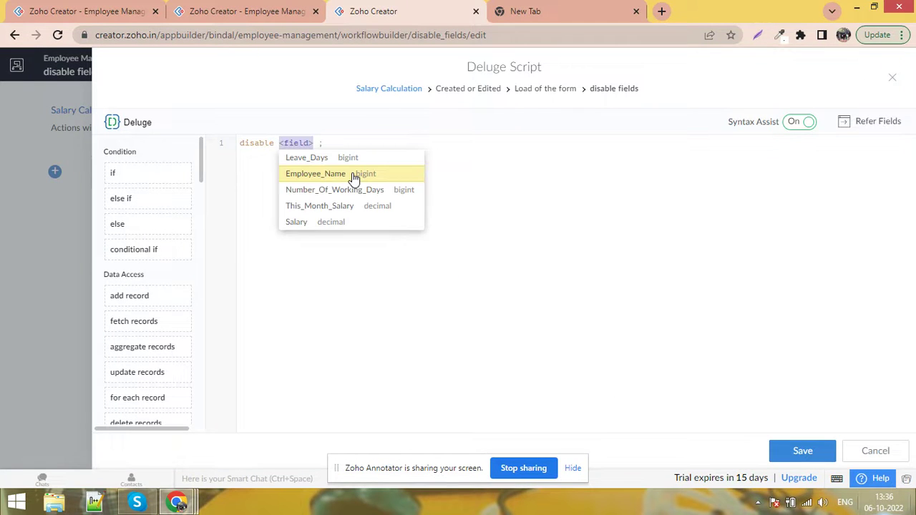
pyautogui.click(342, 223)
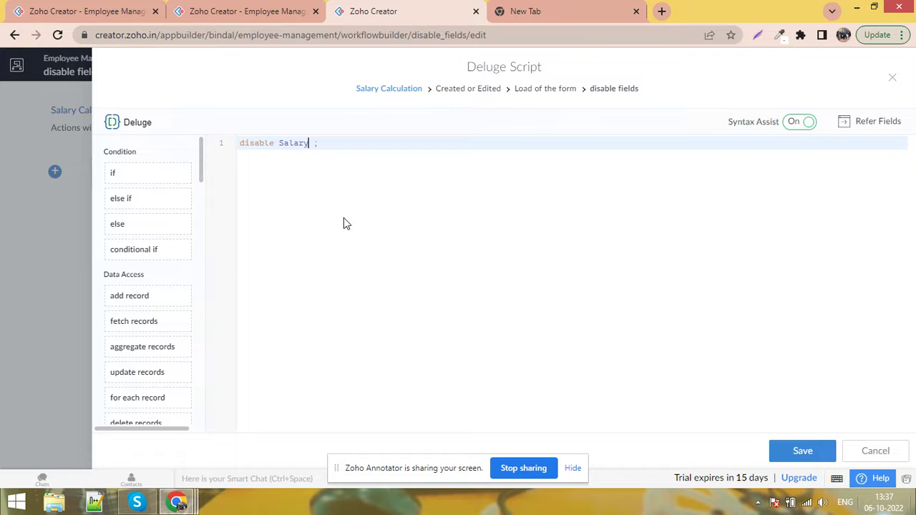
pyautogui.hotkey('ctrl', 's')
pyautogui.click(207, 10)
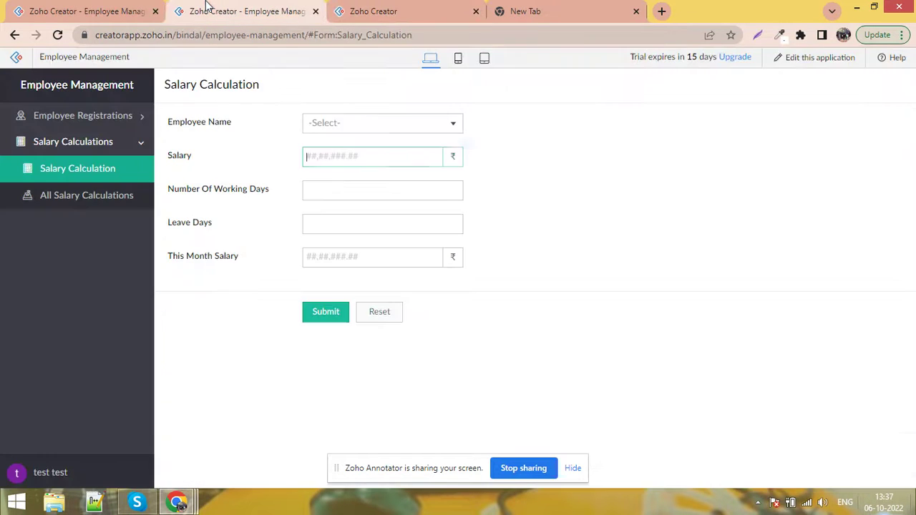
# Reload the form and verify the greyed-out Salary fills 50,000.00 and 98,588.00 for two employees
pyautogui.click(58, 35)
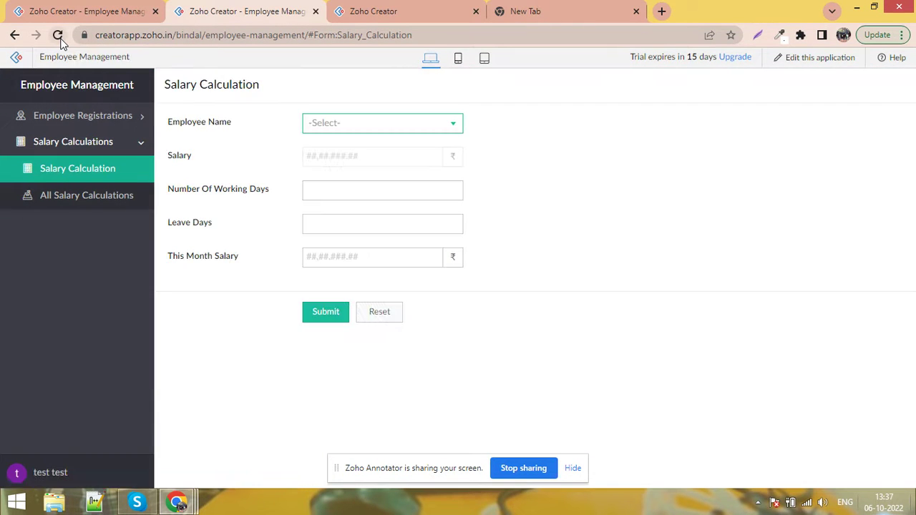
pyautogui.click(367, 166)
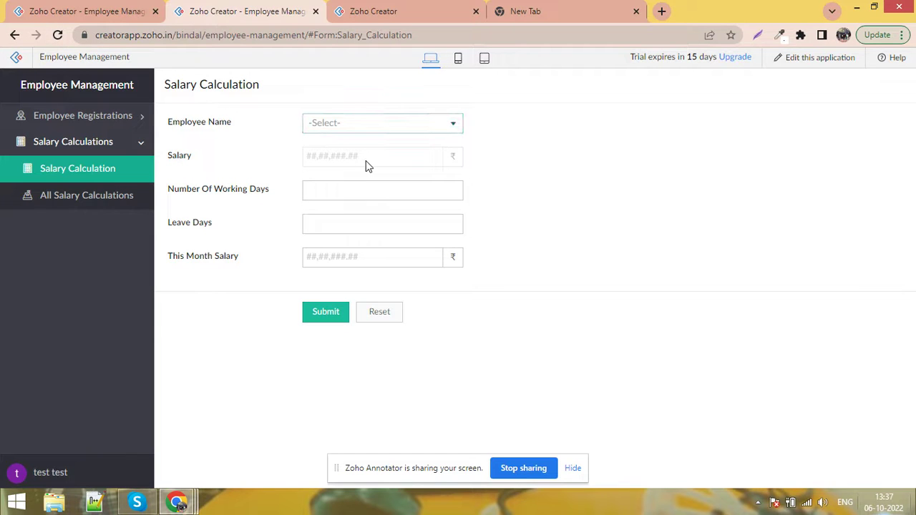
pyautogui.click(370, 132)
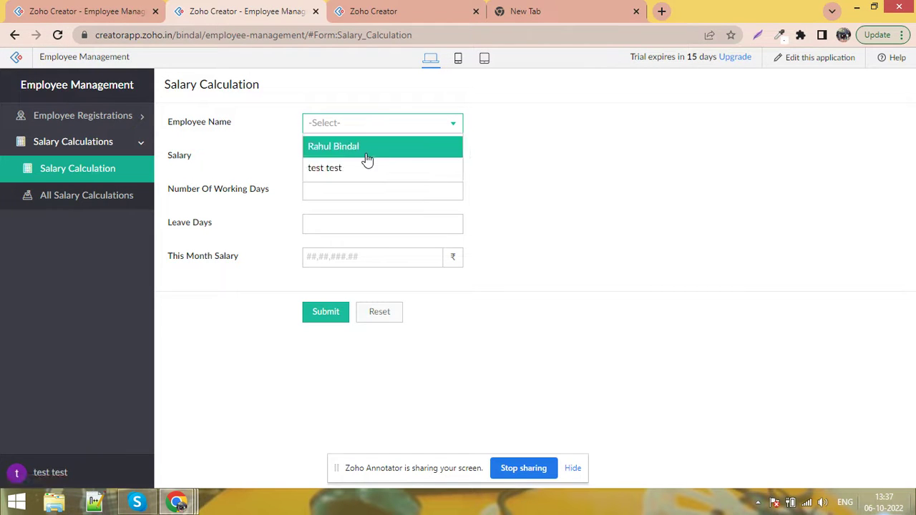
pyautogui.click(366, 147)
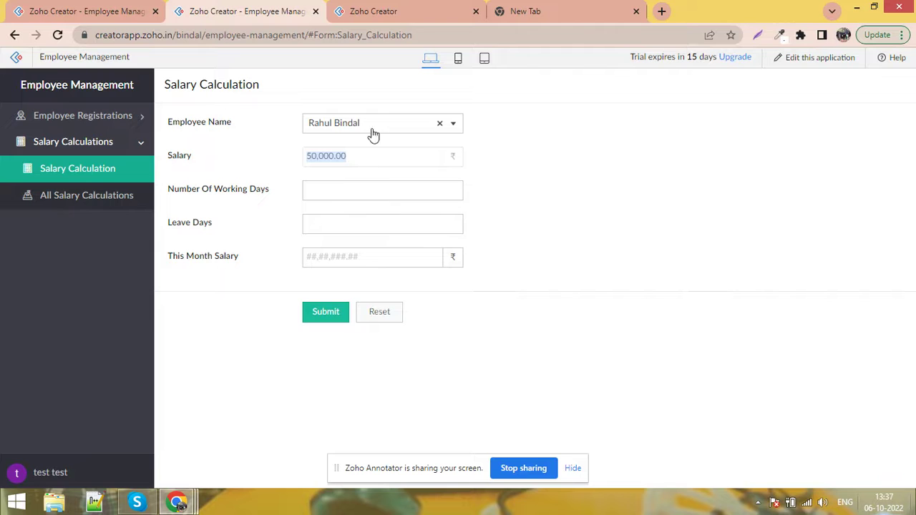
pyautogui.click(374, 136)
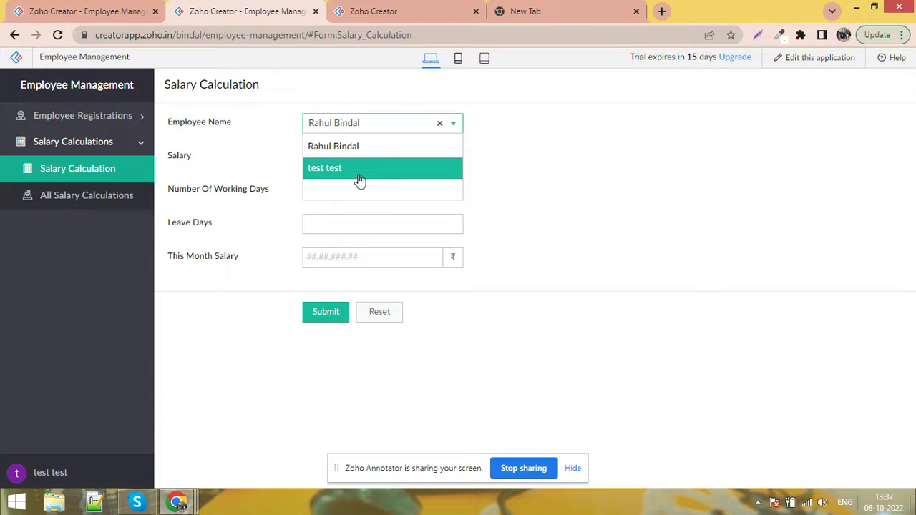
pyautogui.click(359, 175)
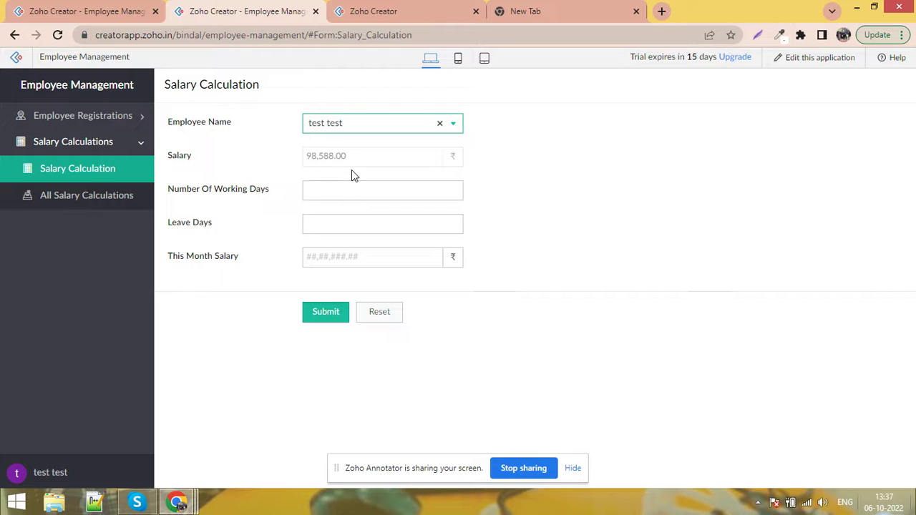
pyautogui.click(380, 19)
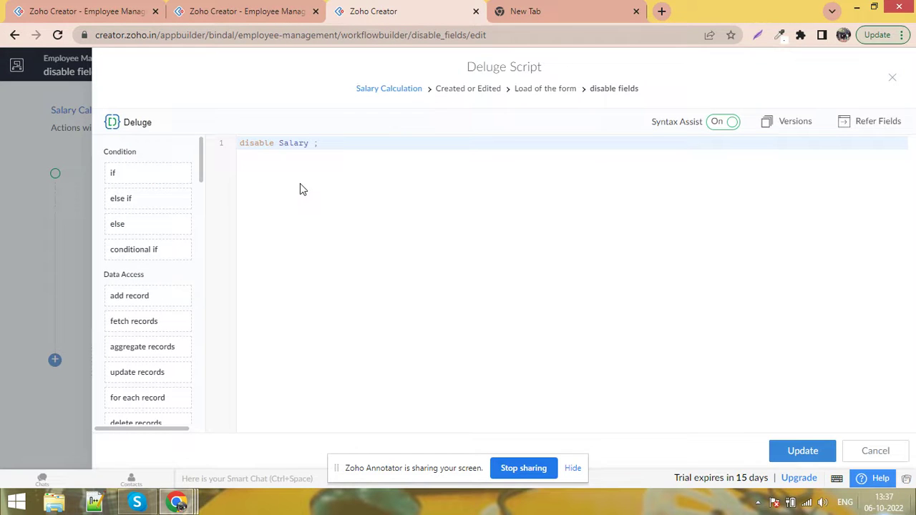
# Change the on-load script from 'disable' to 'hide' Salary, save it, and reload the form
pyautogui.doubleClick(263, 146)
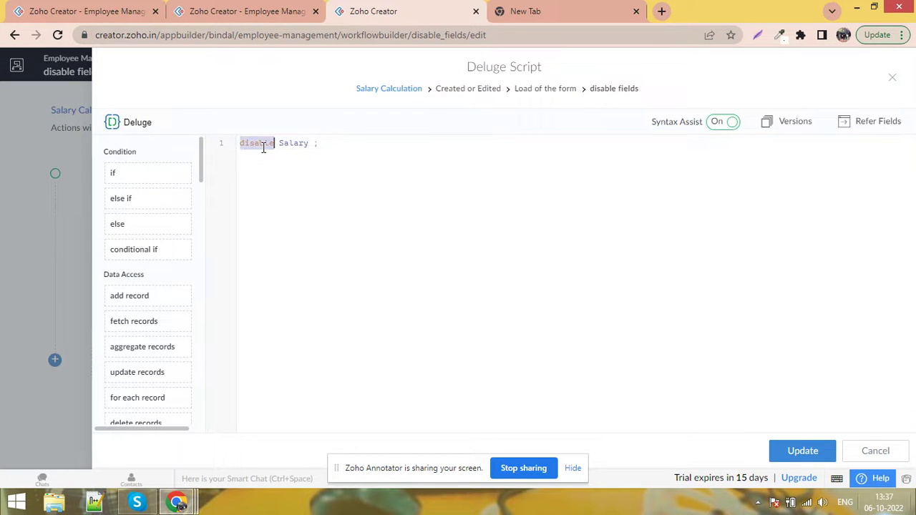
pyautogui.write('hide')
pyautogui.hotkey('ctrl', 's')
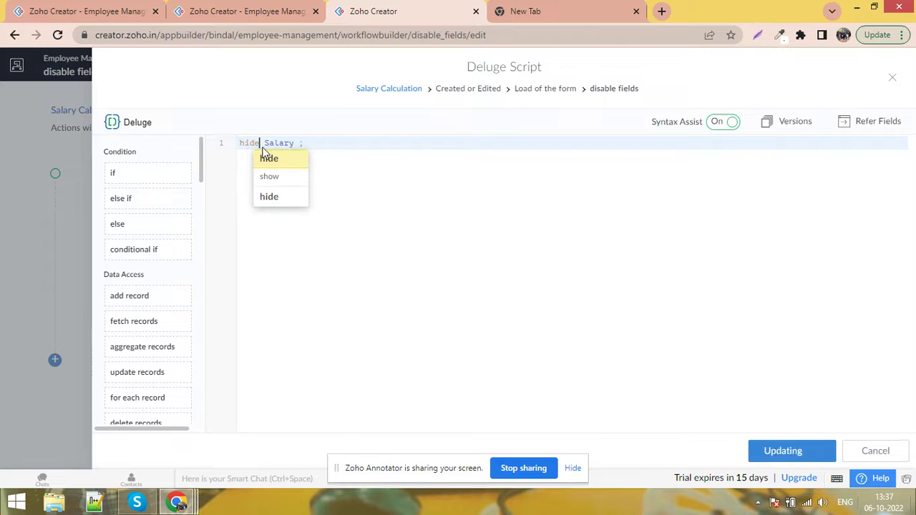
pyautogui.click(252, 6)
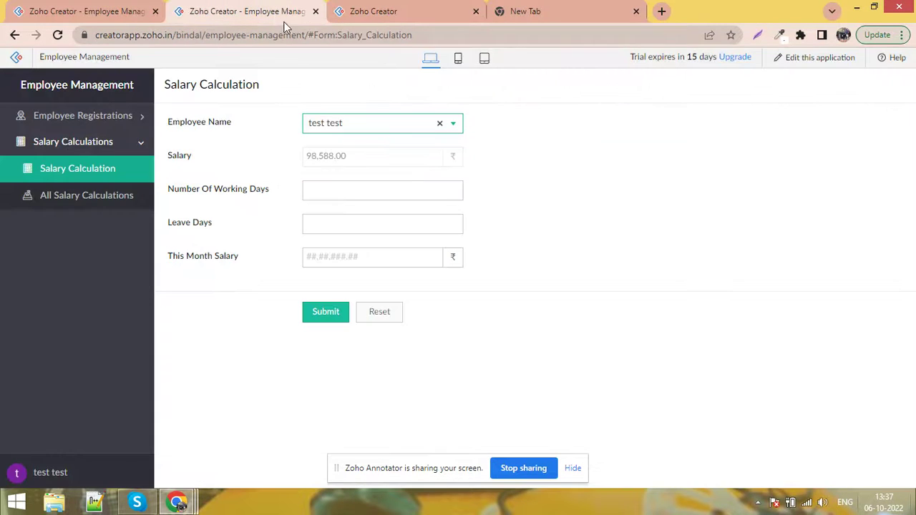
pyautogui.click(322, 40)
pyautogui.press('Return')
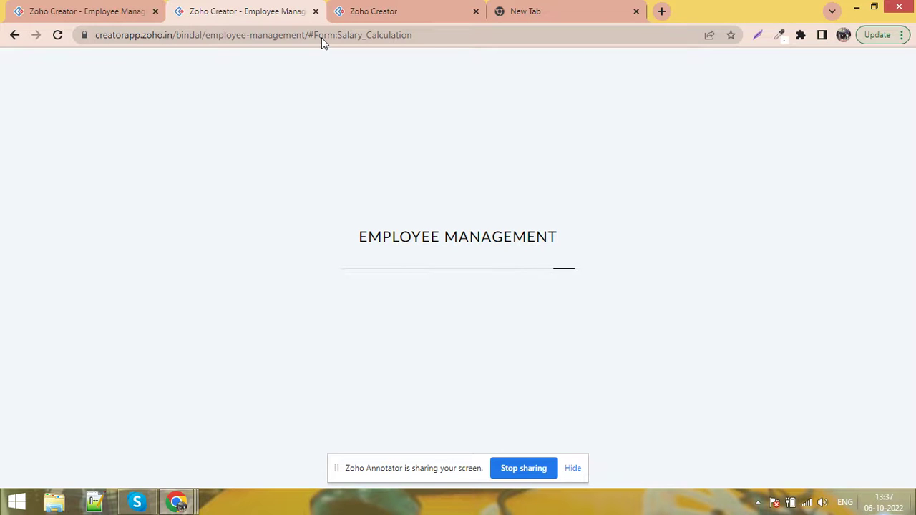
# Revert the script to 'disable Salary;', reload, and recheck Salary auto-fill for both employees
pyautogui.click(397, 10)
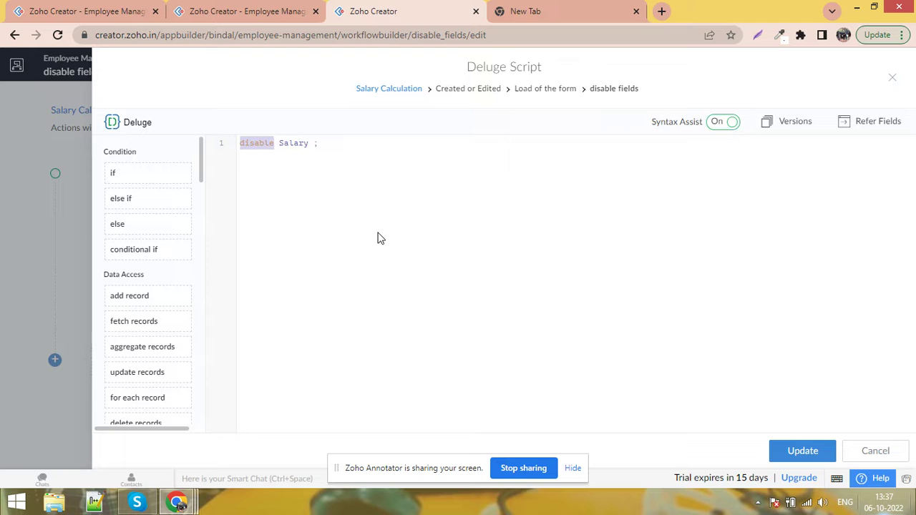
pyautogui.hotkey('ctrl', 's')
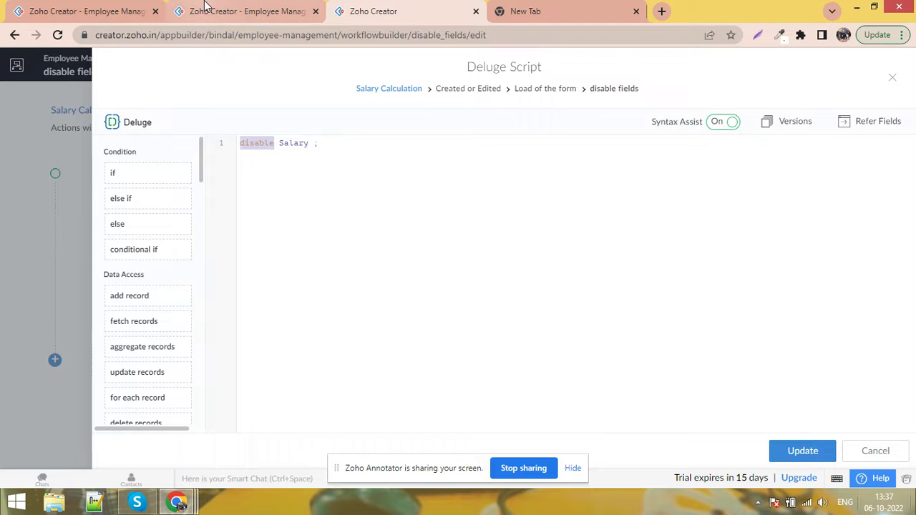
pyautogui.click(205, 7)
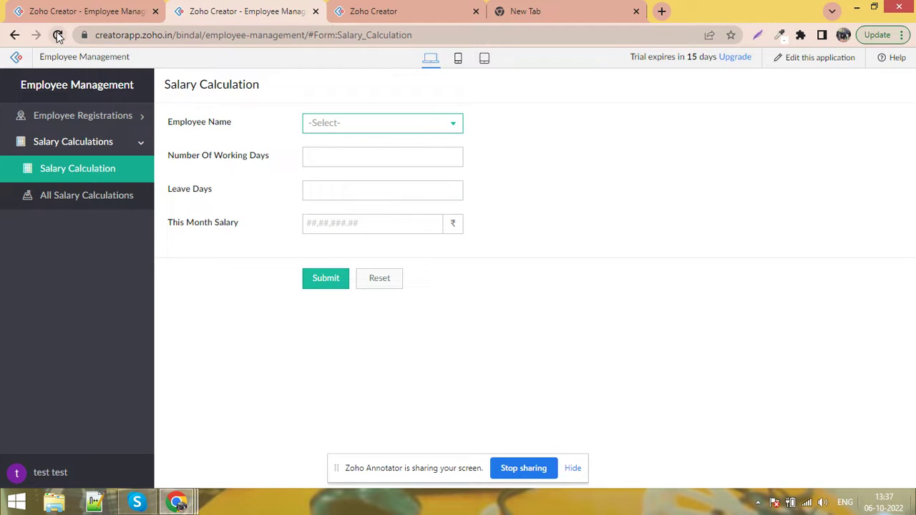
pyautogui.click(58, 35)
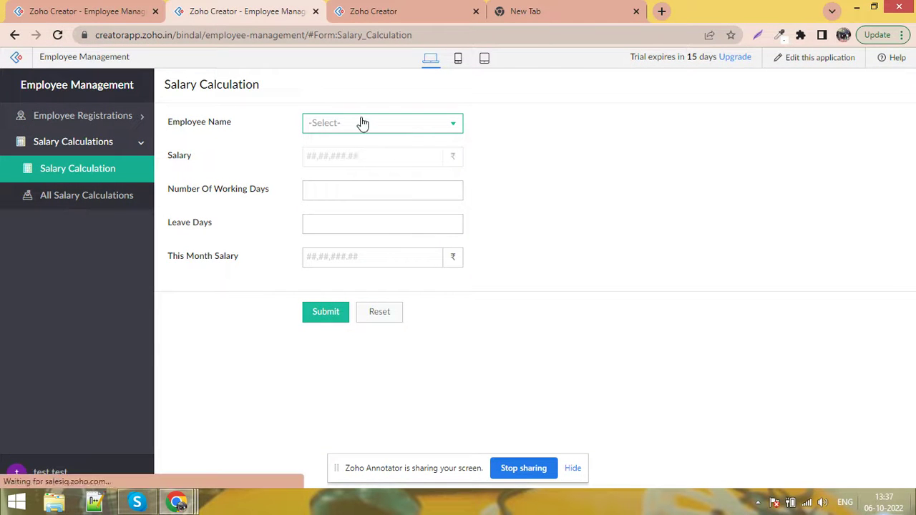
pyautogui.click(362, 124)
pyautogui.click(364, 147)
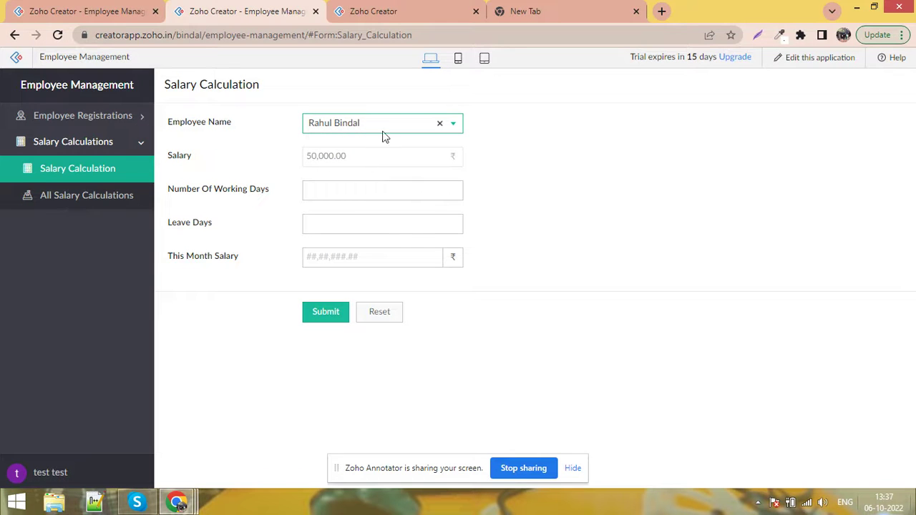
pyautogui.click(389, 123)
pyautogui.click(384, 167)
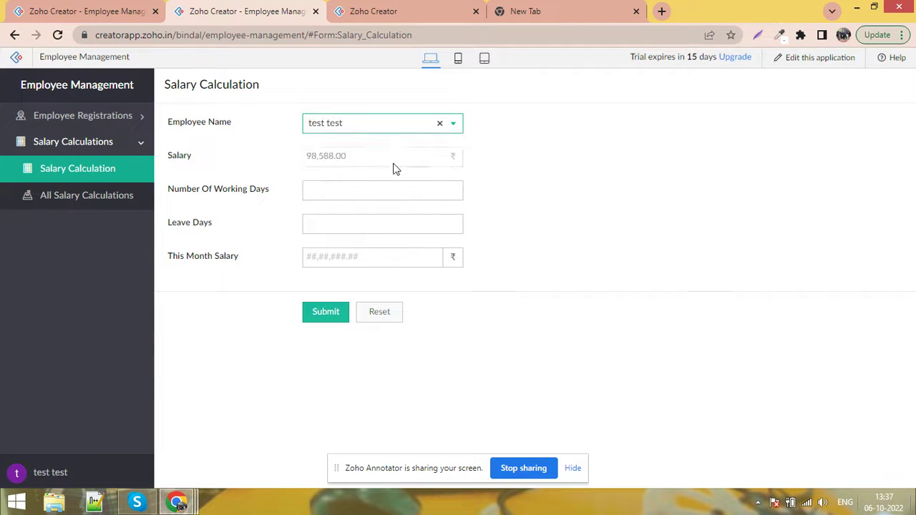